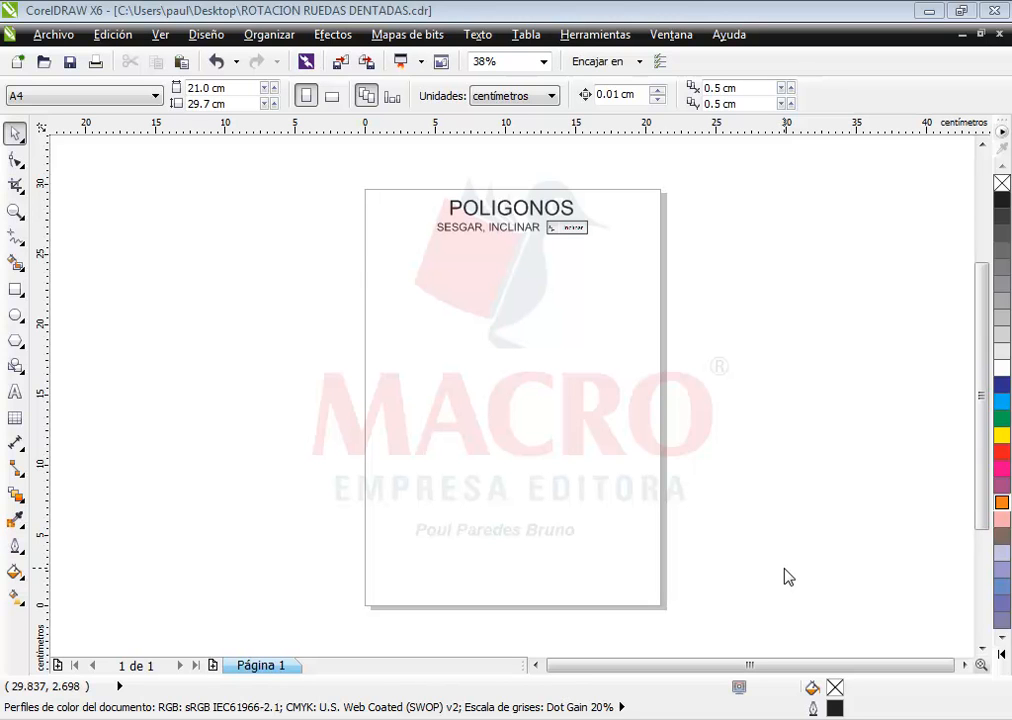
Draw a rectangle about 7.5 × 3.9 cm on the page below the "SESGAR, INCLINAR" heading
click(15, 212)
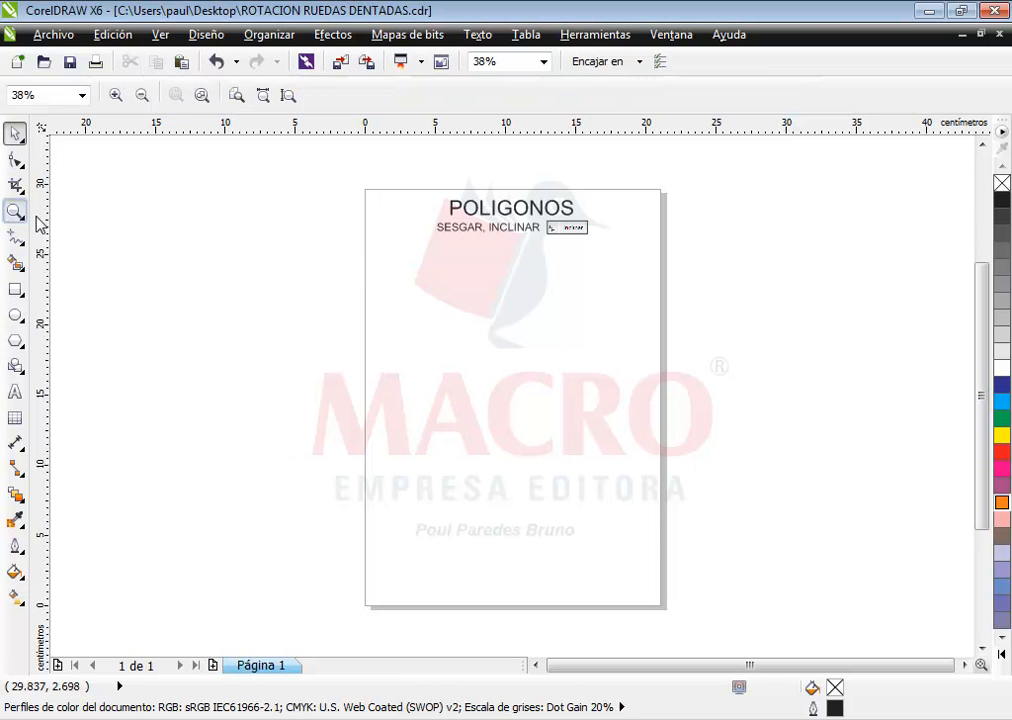
drag(341, 181, 702, 450)
drag(190, 149, 808, 597)
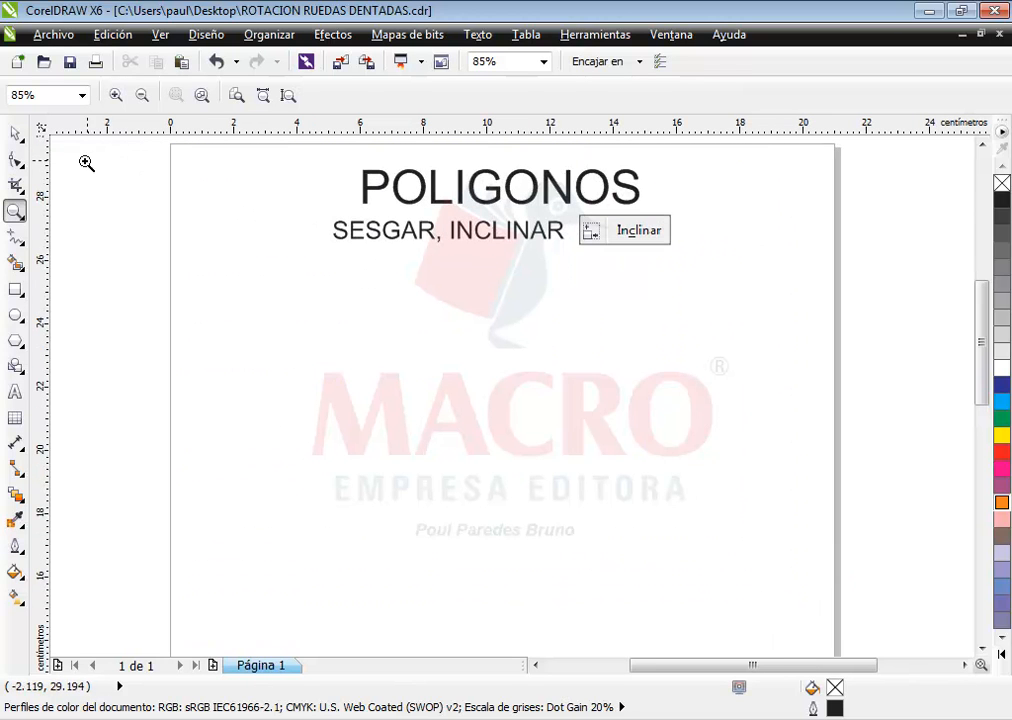
click(15, 133)
click(15, 291)
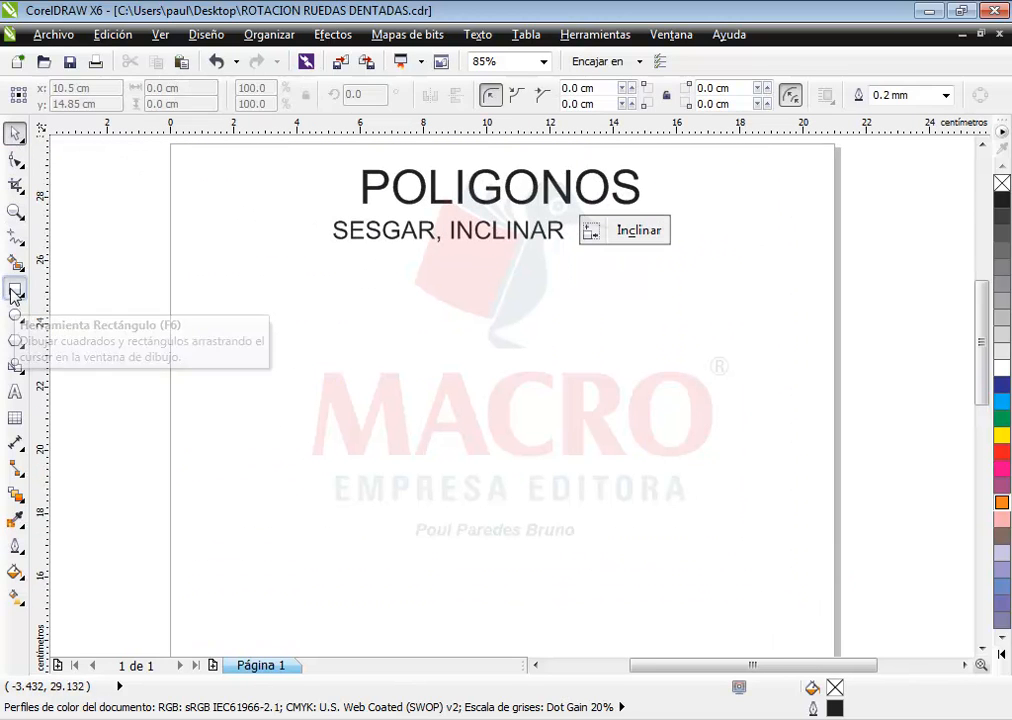
drag(299, 346, 538, 468)
click(17, 134)
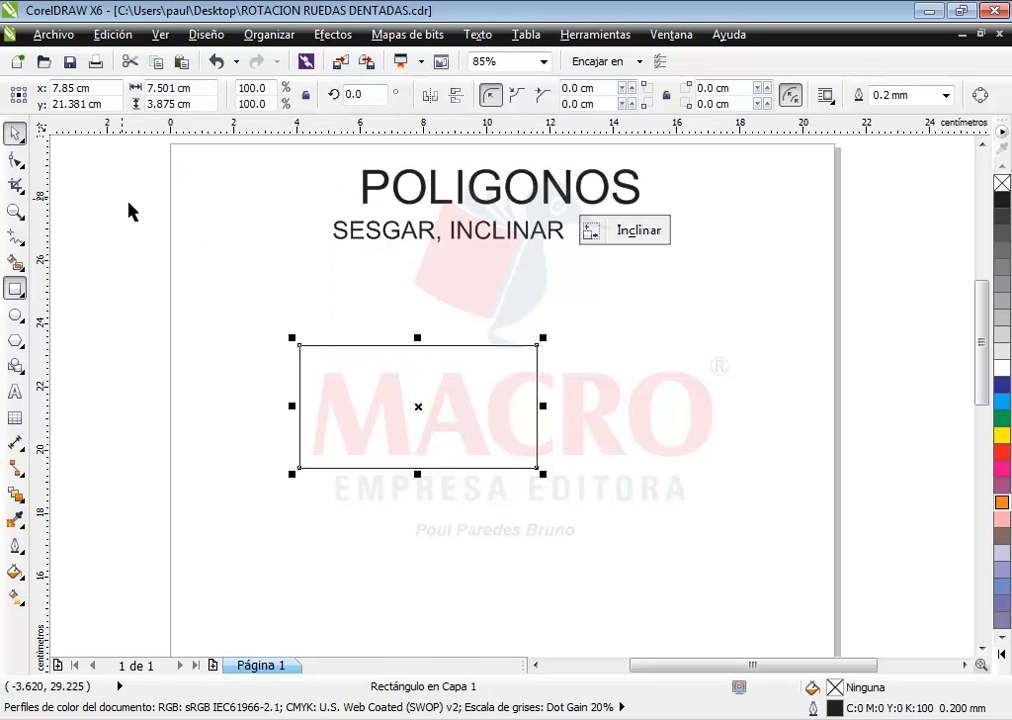
Centre the rectangle horizontally on the page and skew its upper edge to the right and back past vertical to the left
drag(336, 388, 436, 424)
click(436, 424)
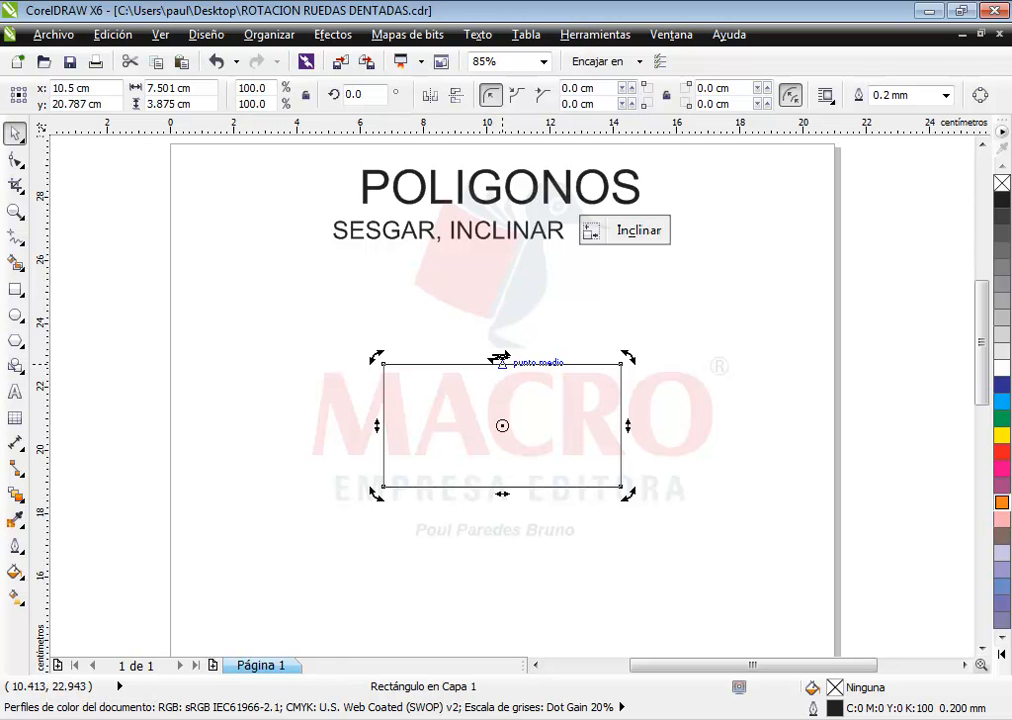
drag(500, 358, 538, 360)
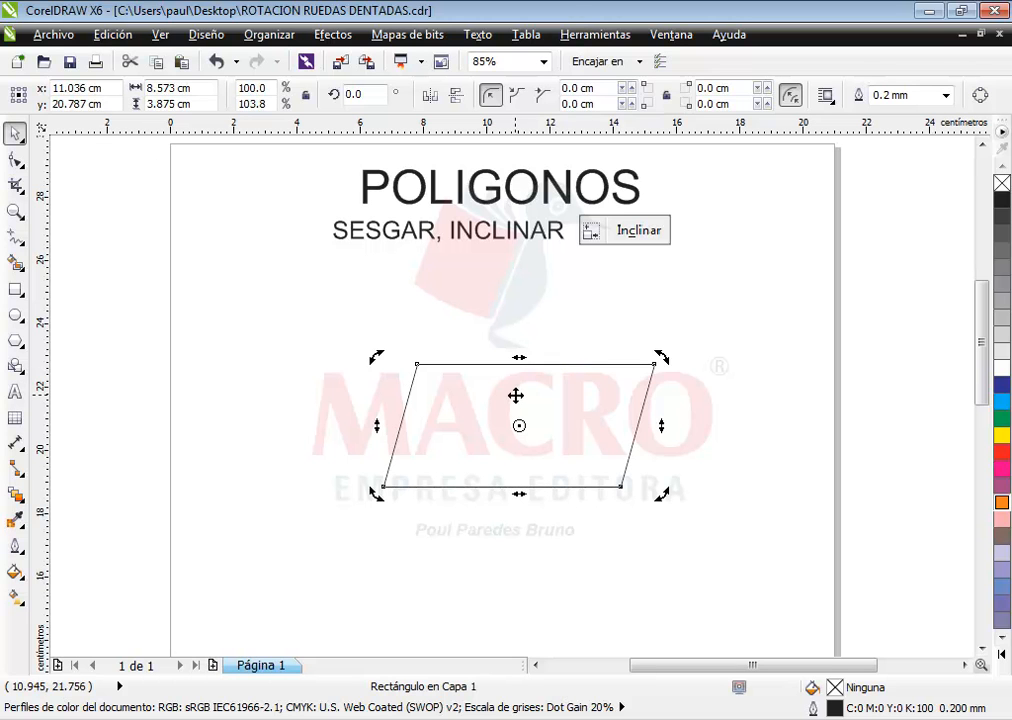
drag(520, 357, 379, 364)
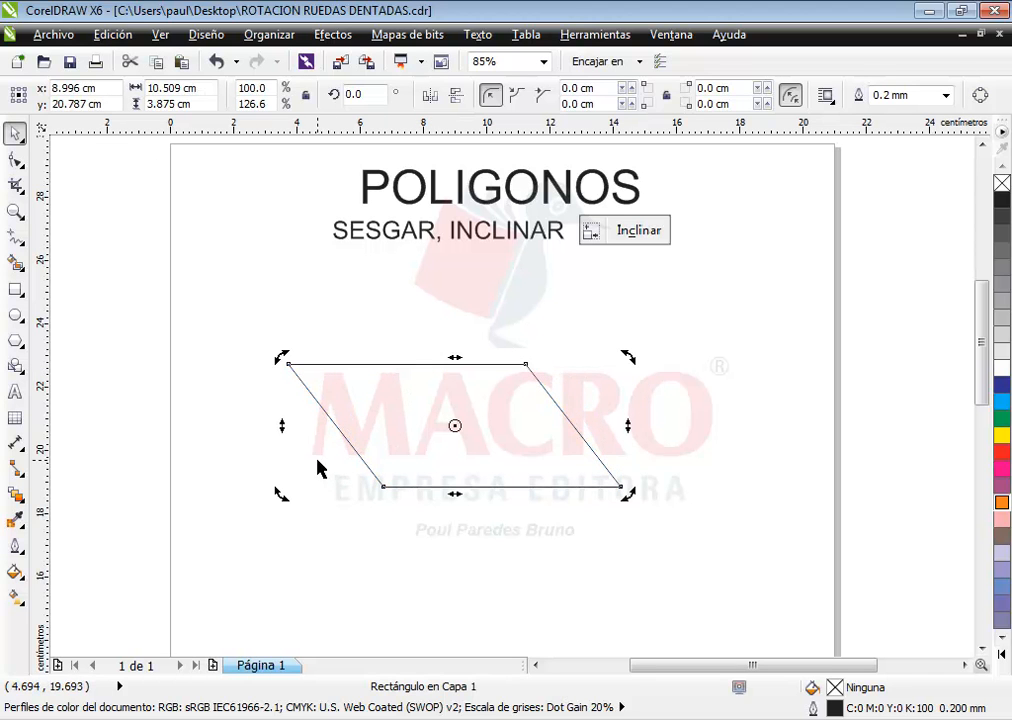
Skew the shape repeatedly in the vertical and horizontal directions, using its side and upper edges
drag(627, 425, 592, 537)
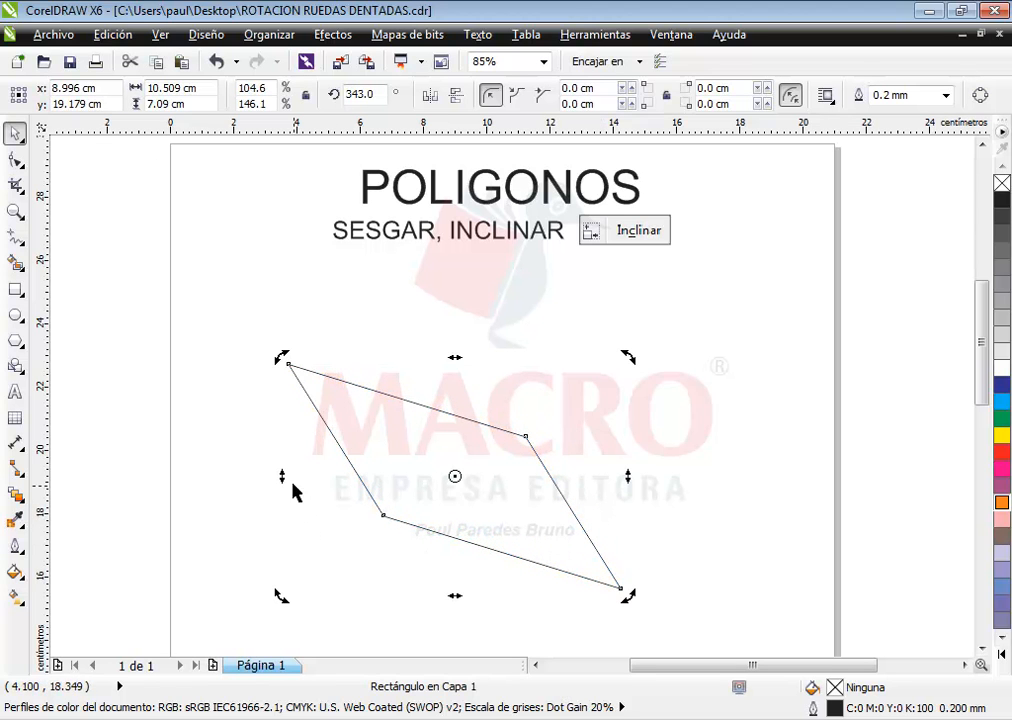
drag(284, 475, 295, 501)
drag(454, 348, 702, 389)
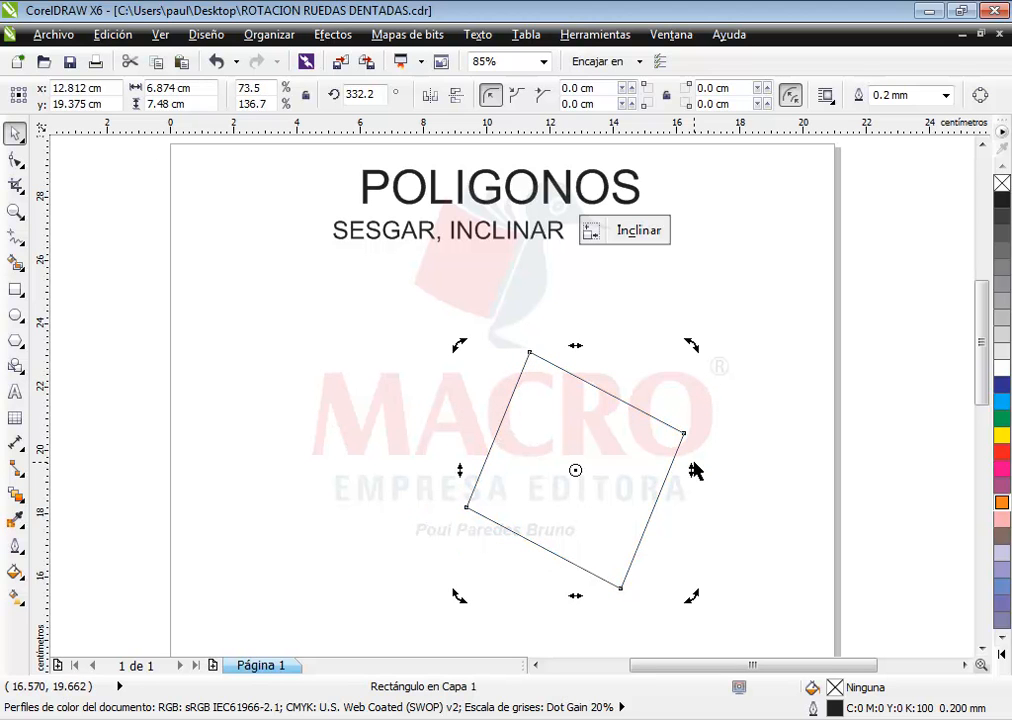
drag(698, 470, 729, 530)
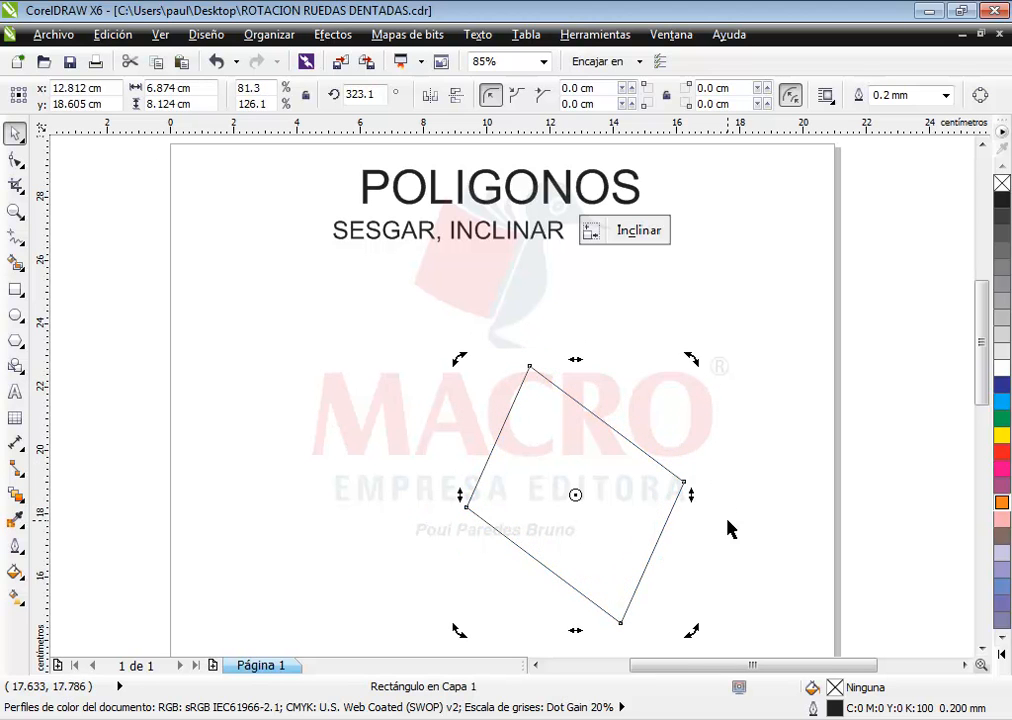
drag(689, 493, 711, 370)
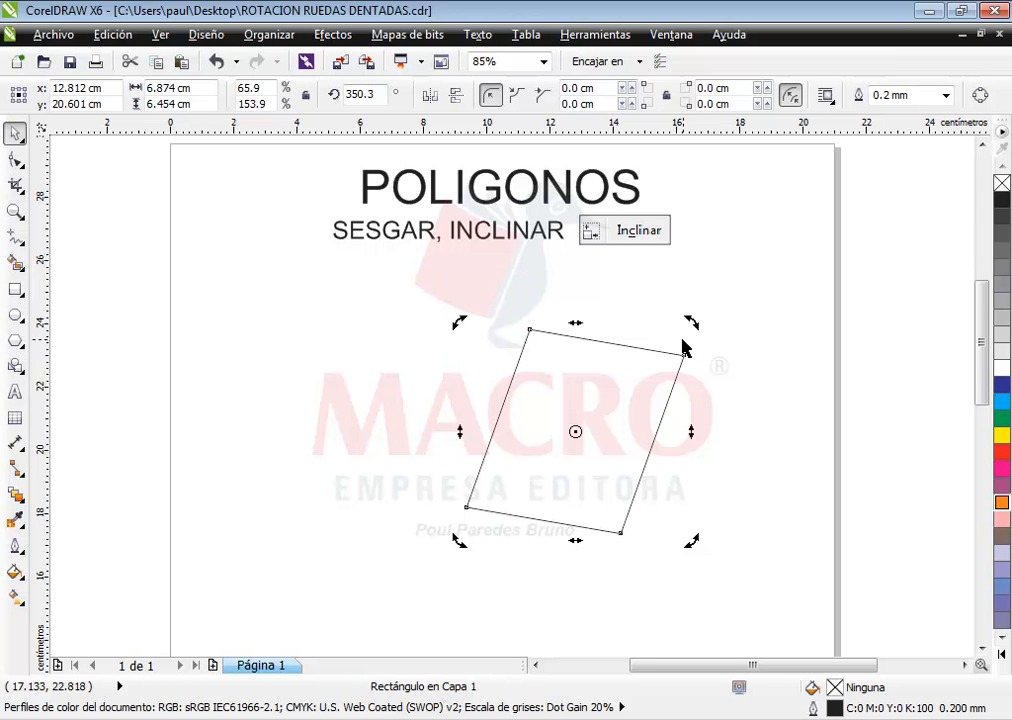
drag(577, 324, 368, 571)
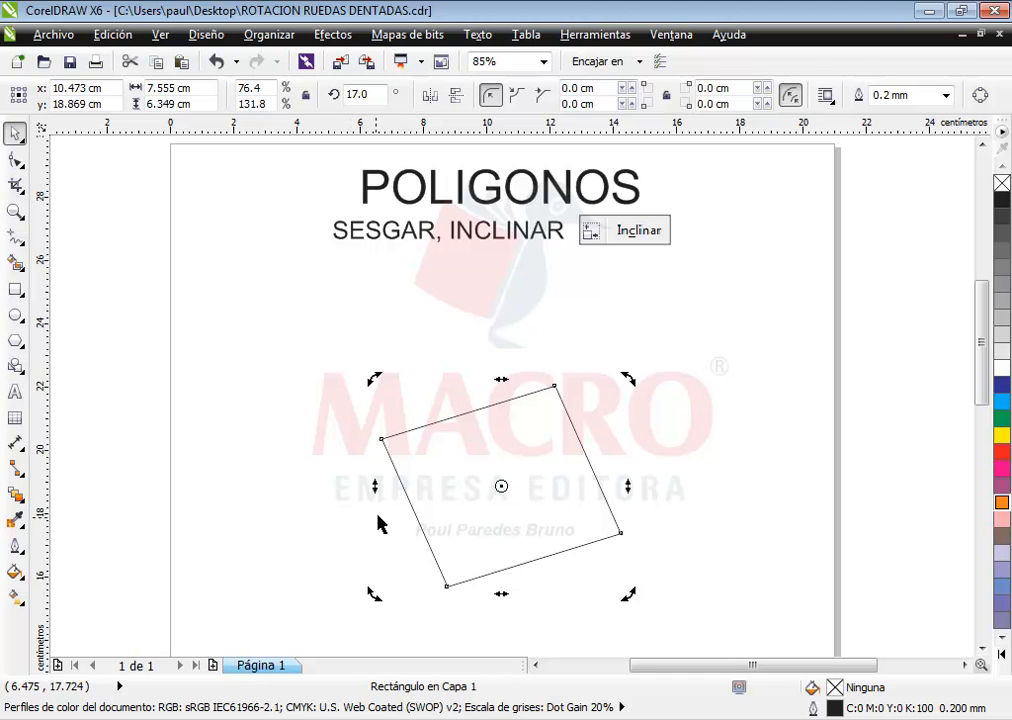
drag(376, 486, 418, 402)
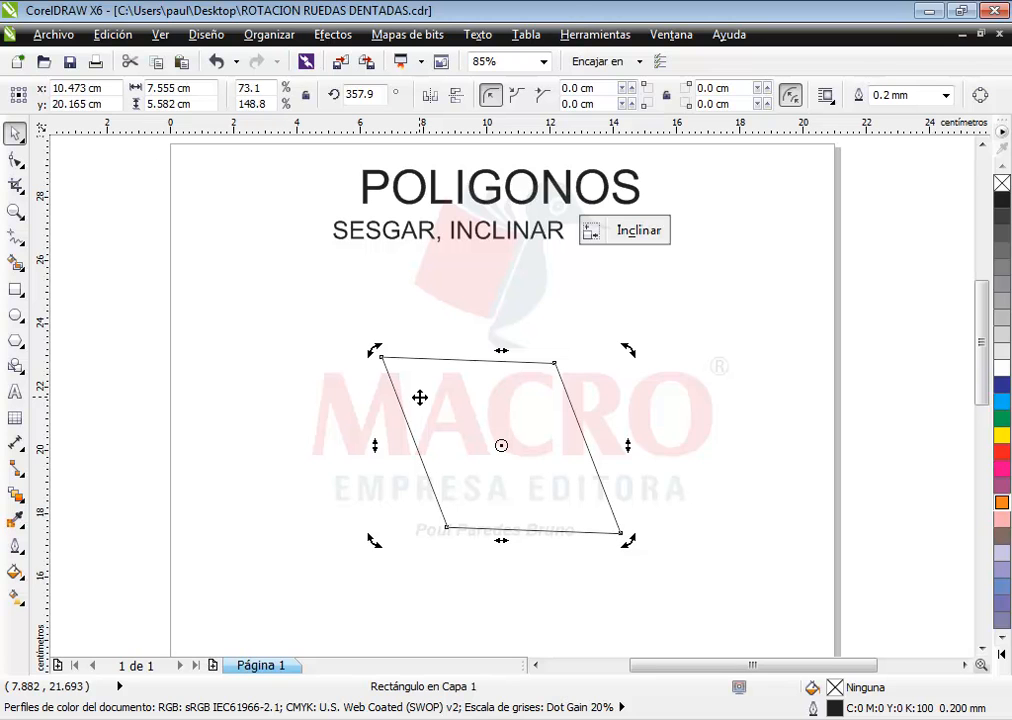
Delete the skewed rectangle from the page
click(673, 436)
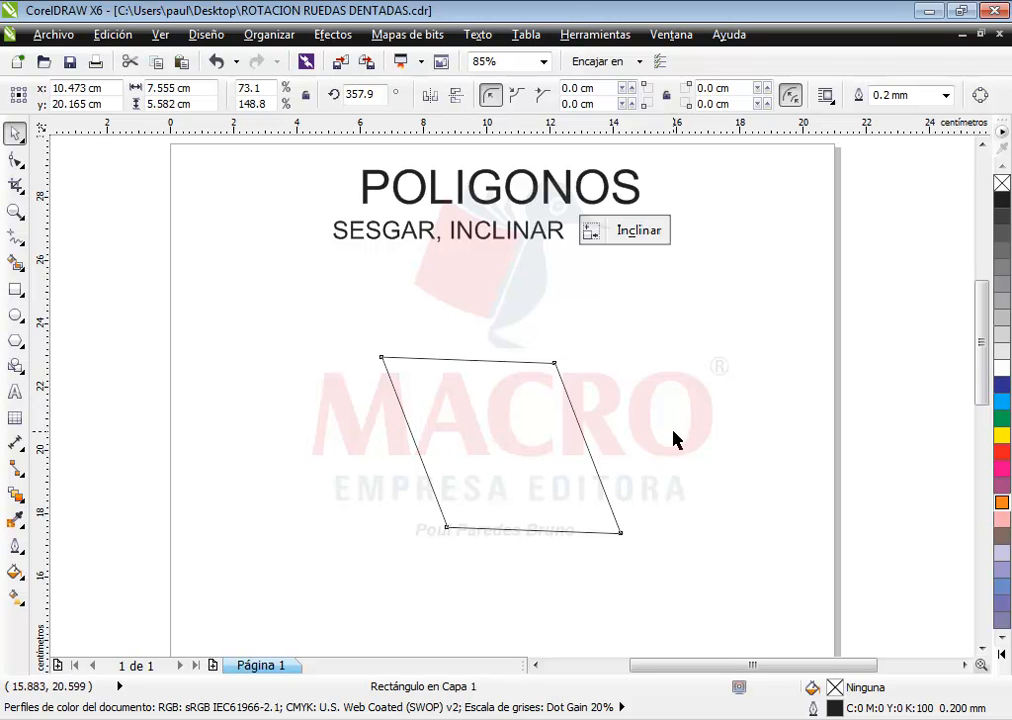
click(581, 444)
key(Delete)
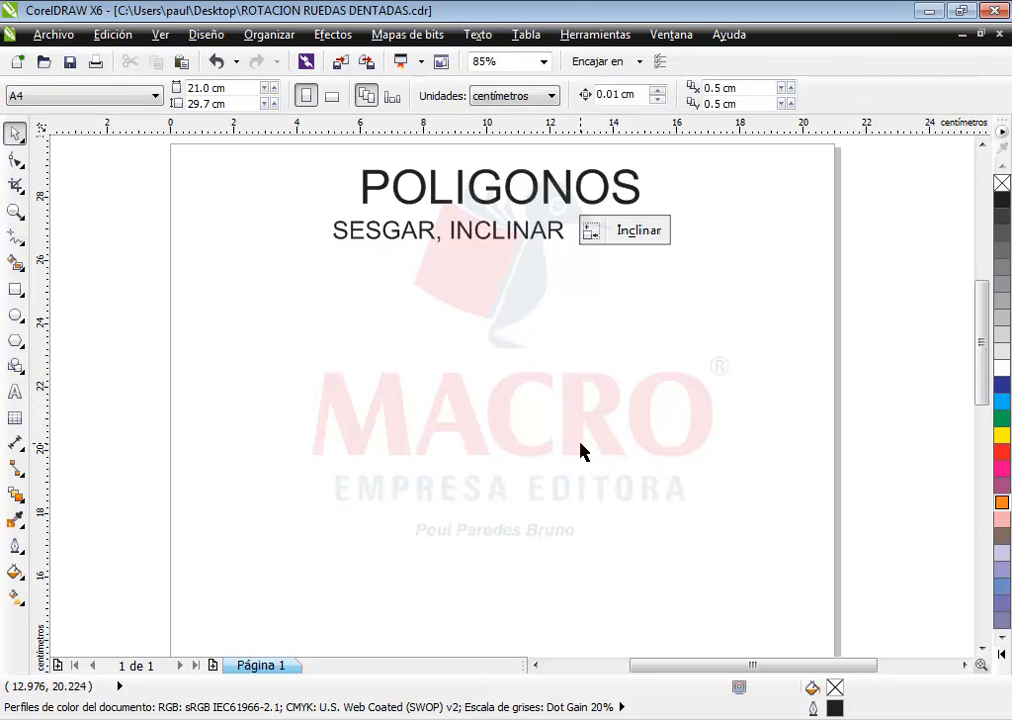
Draw a square about 6.4 cm wide and move it to about X 6.8, Y 18.8 cm as the cube's front face
click(15, 290)
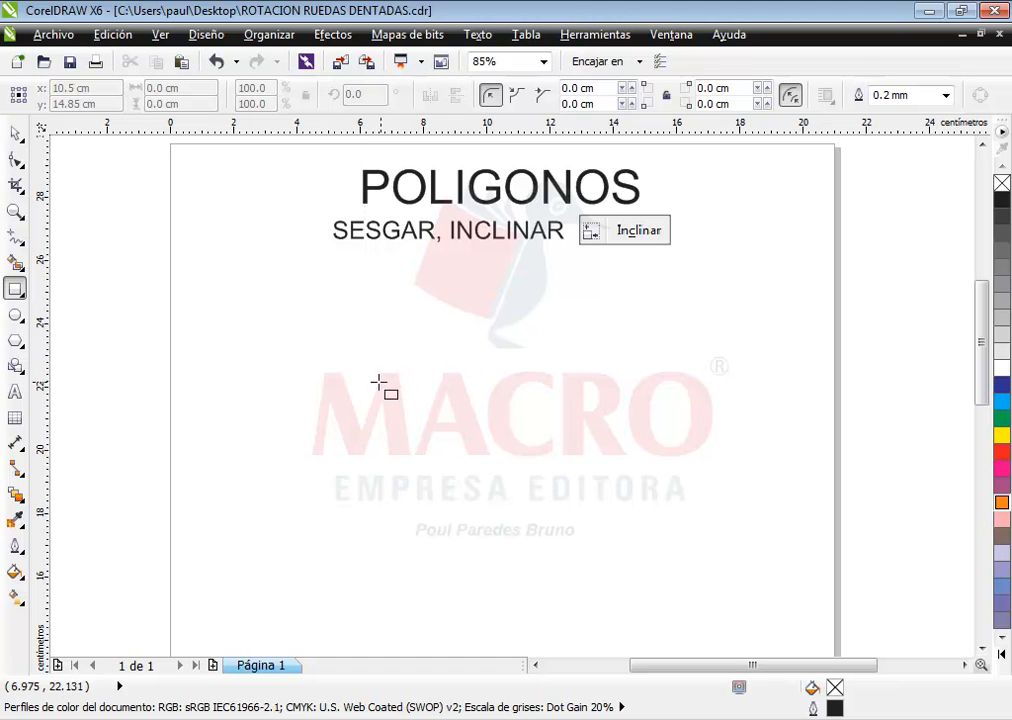
drag(334, 377, 536, 577)
click(15, 133)
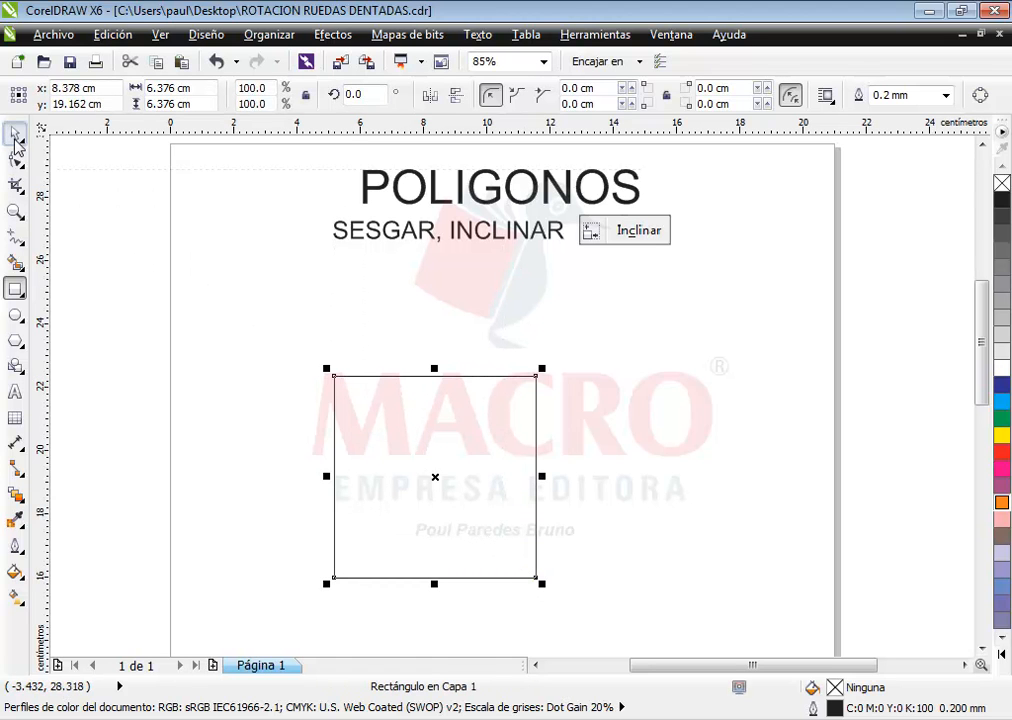
drag(377, 445, 326, 462)
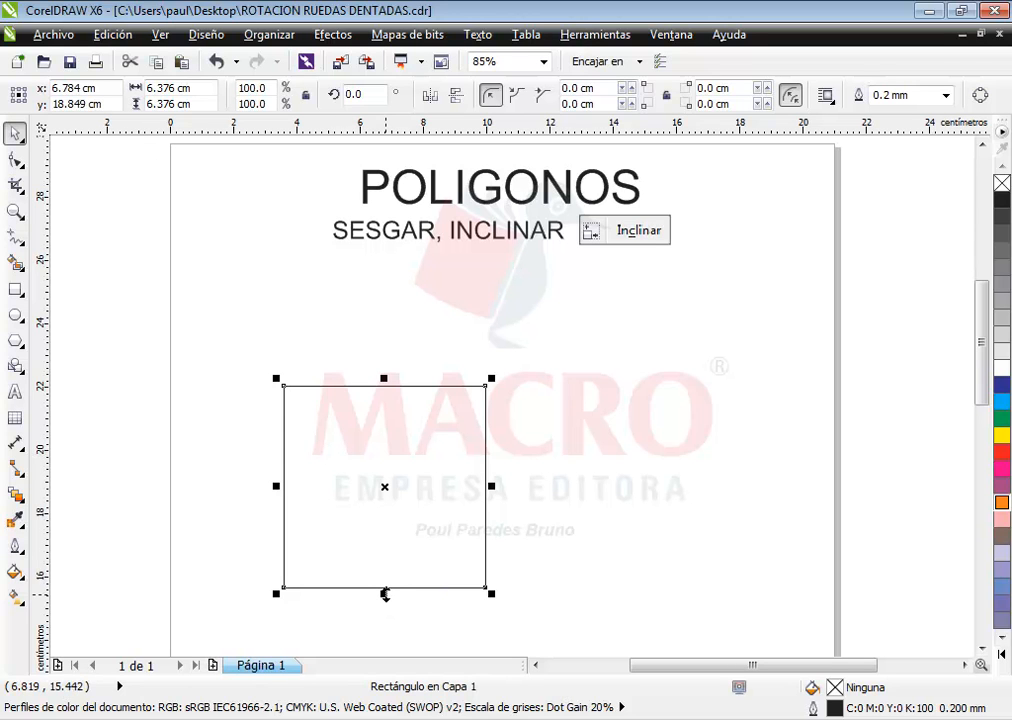
Create the cube's top face from an upward mirrored copy of the square, skewed to the right and reduced to about 2.4 cm high
drag(385, 594, 405, 305)
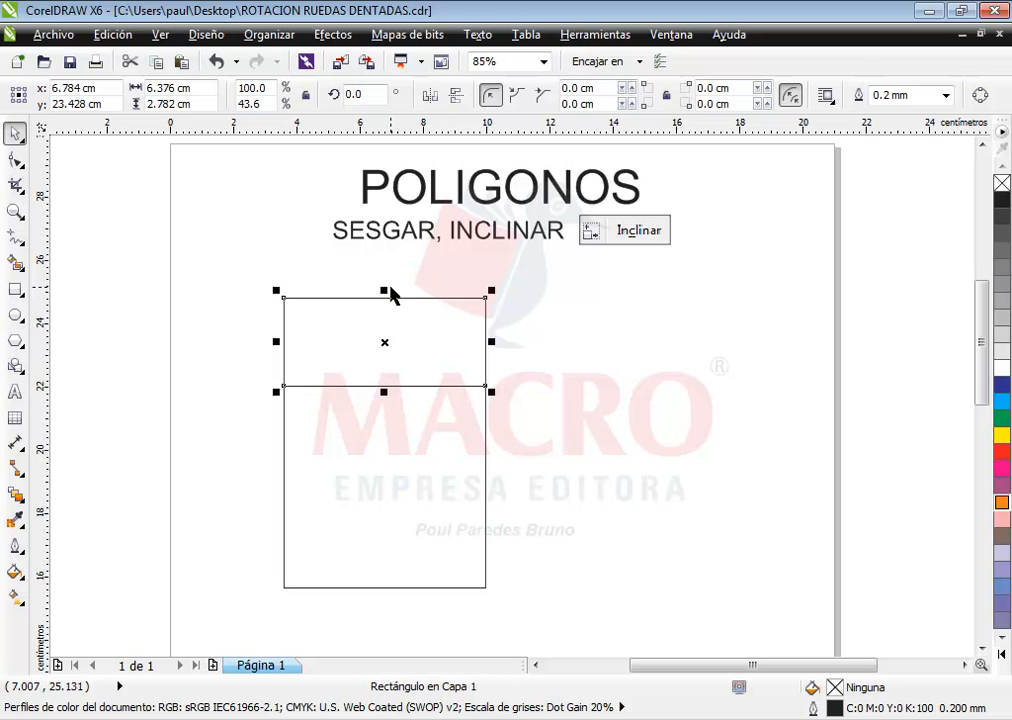
drag(384, 290, 386, 276)
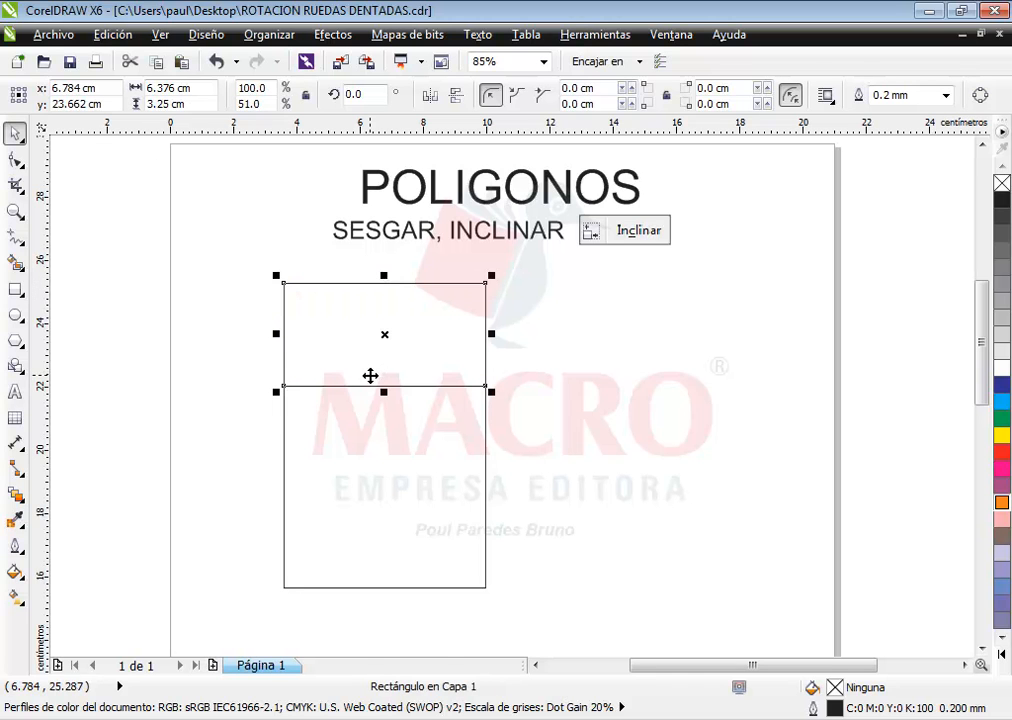
click(421, 329)
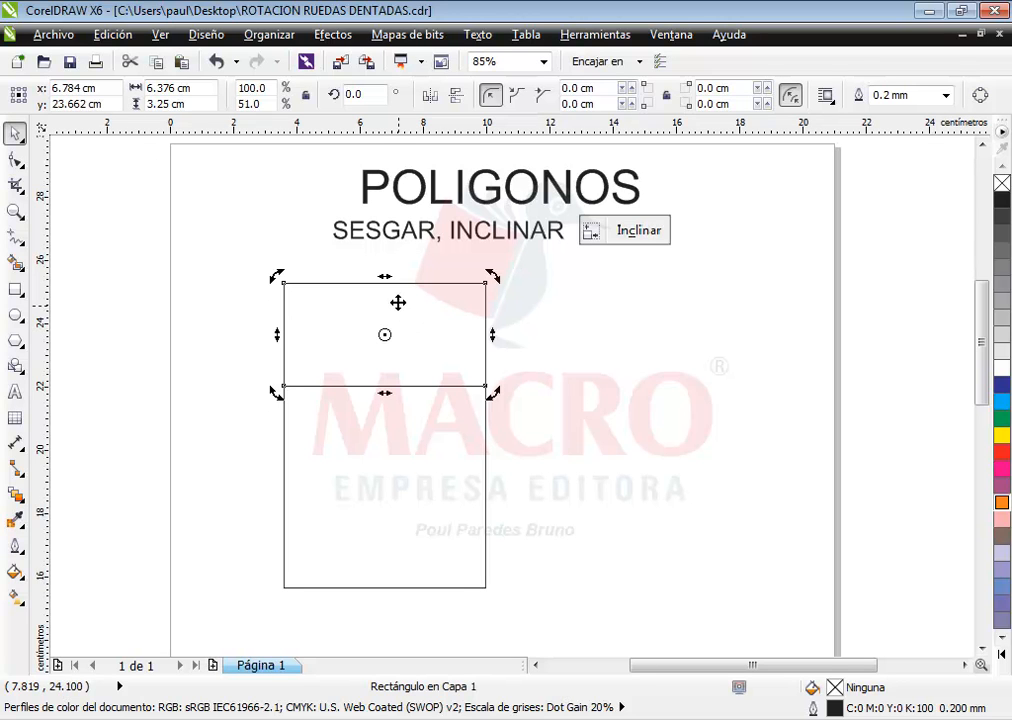
drag(381, 277, 508, 296)
click(566, 450)
click(489, 338)
drag(443, 275, 443, 308)
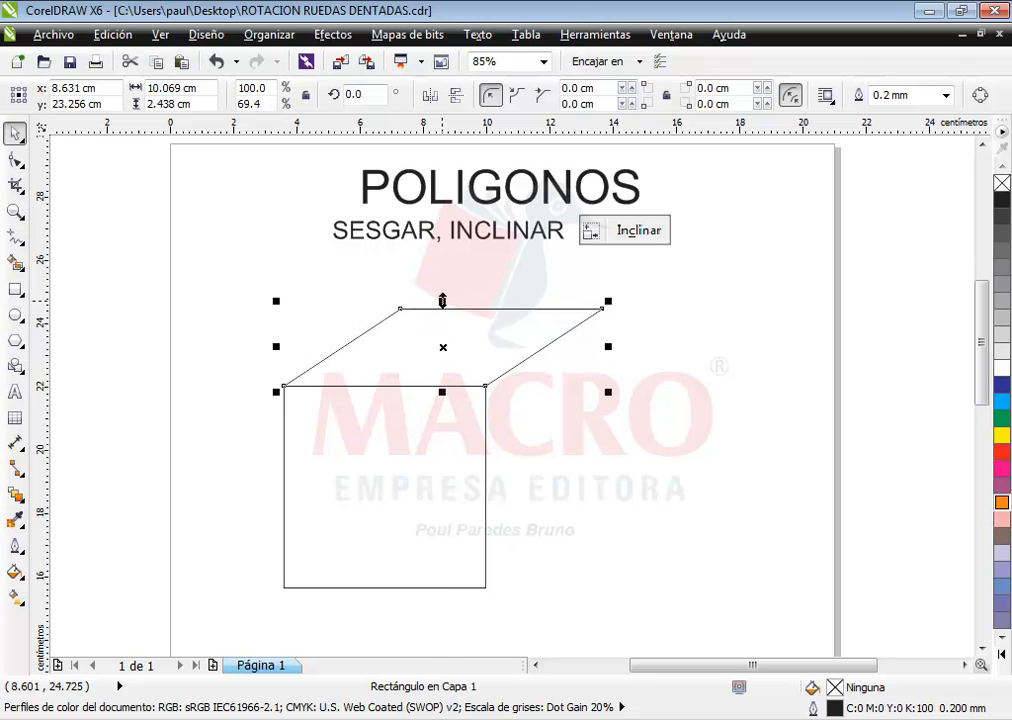
Create the cube's right side face from a mirrored copy of the square about 3.7 cm wide, skewed upward to meet the top face's outer corner
click(333, 483)
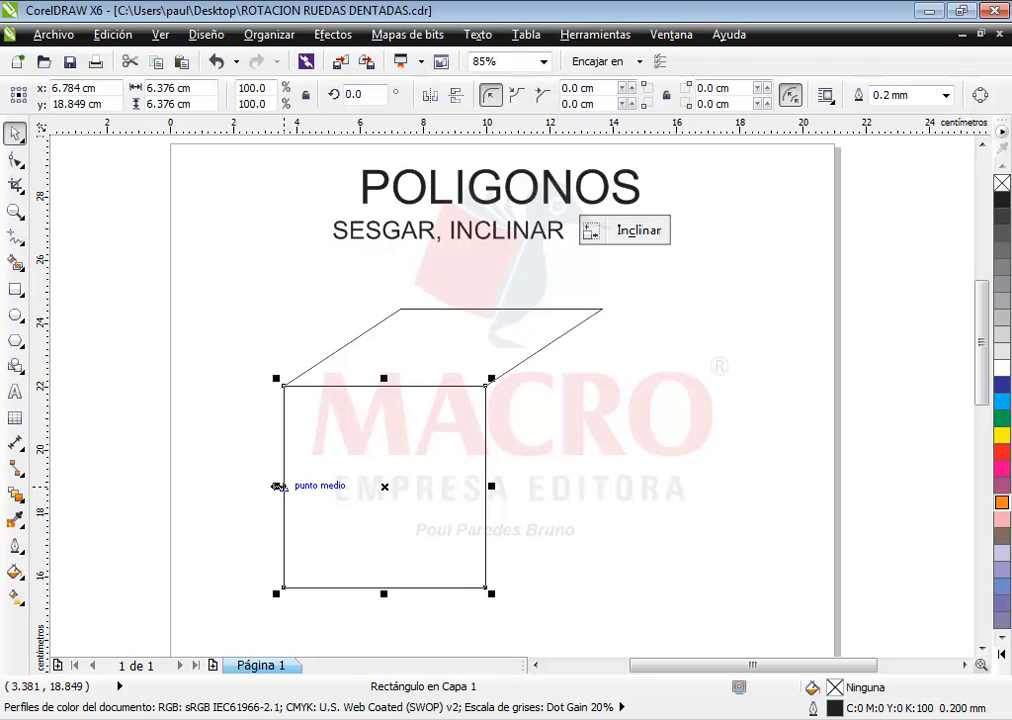
drag(277, 486, 601, 496)
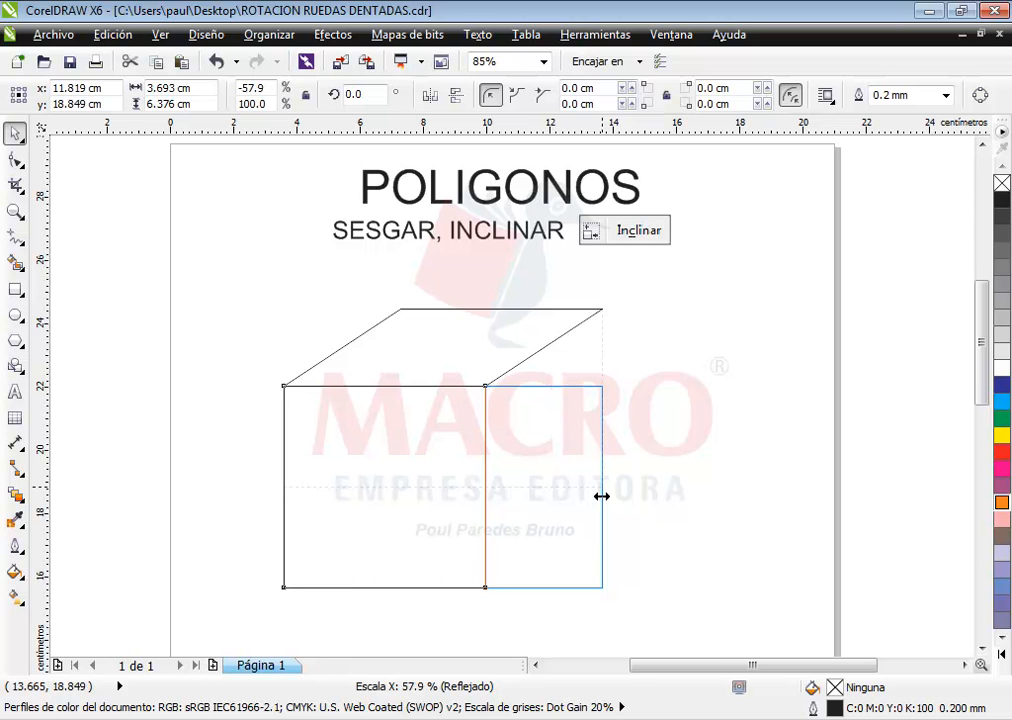
drag(601, 496, 600, 405)
click(578, 491)
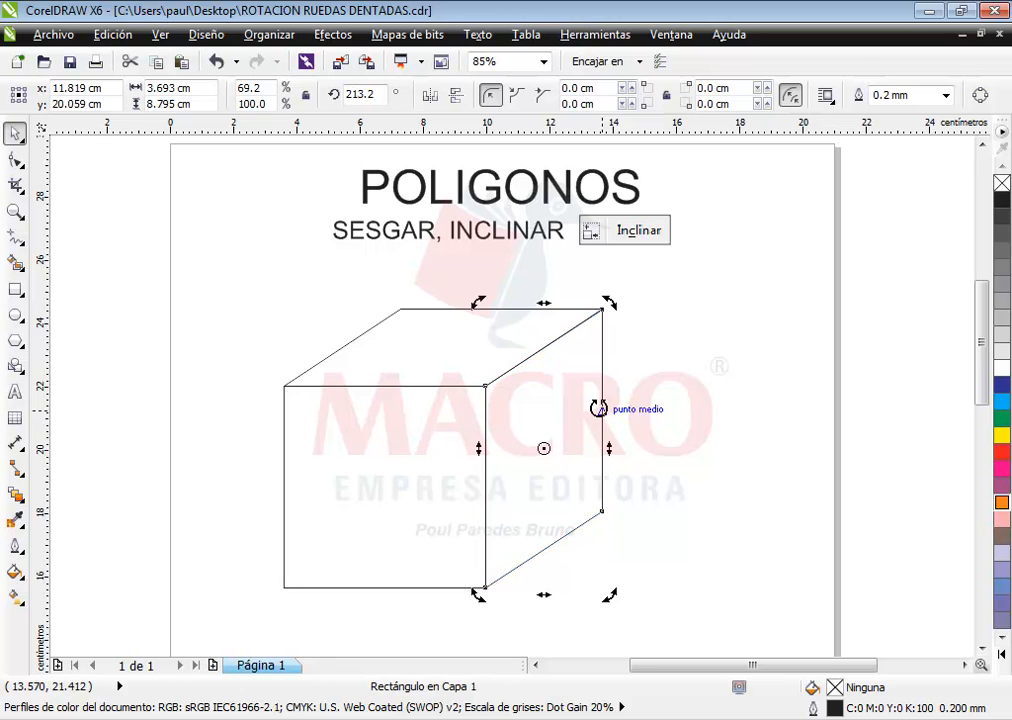
click(673, 416)
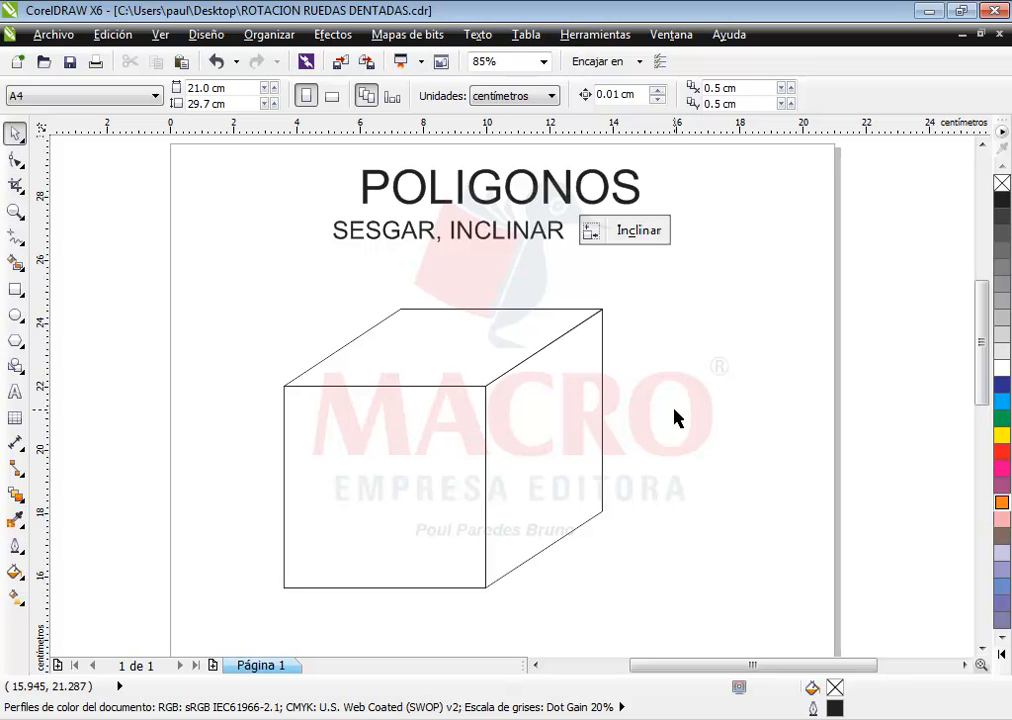
Delete the cube's right side face, leaving the front square selected
click(565, 450)
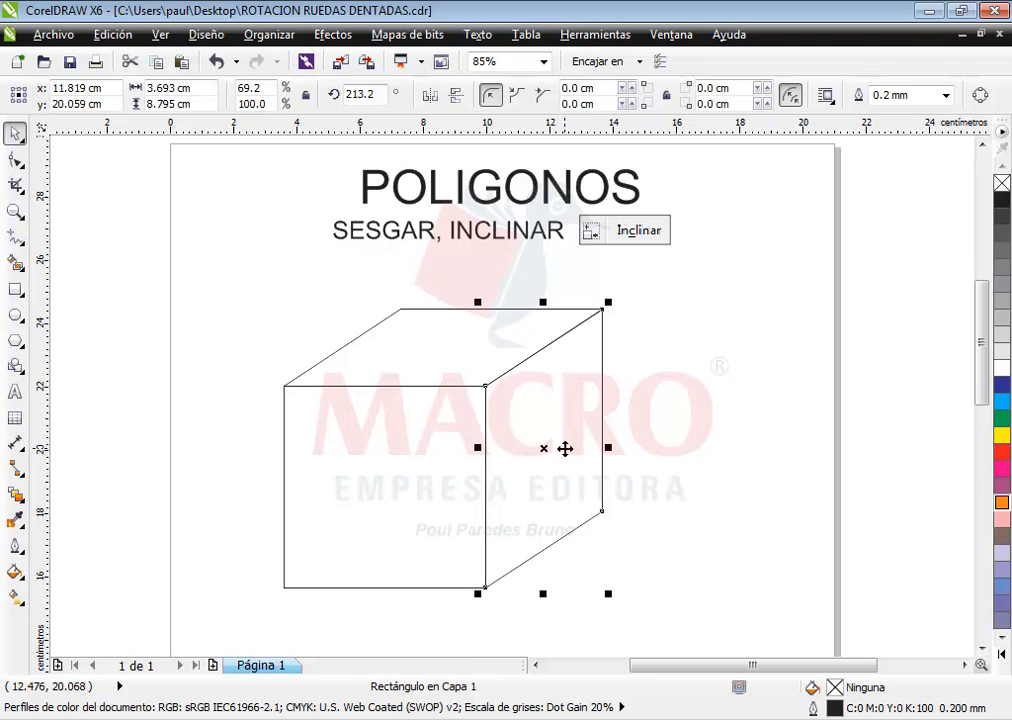
click(565, 452)
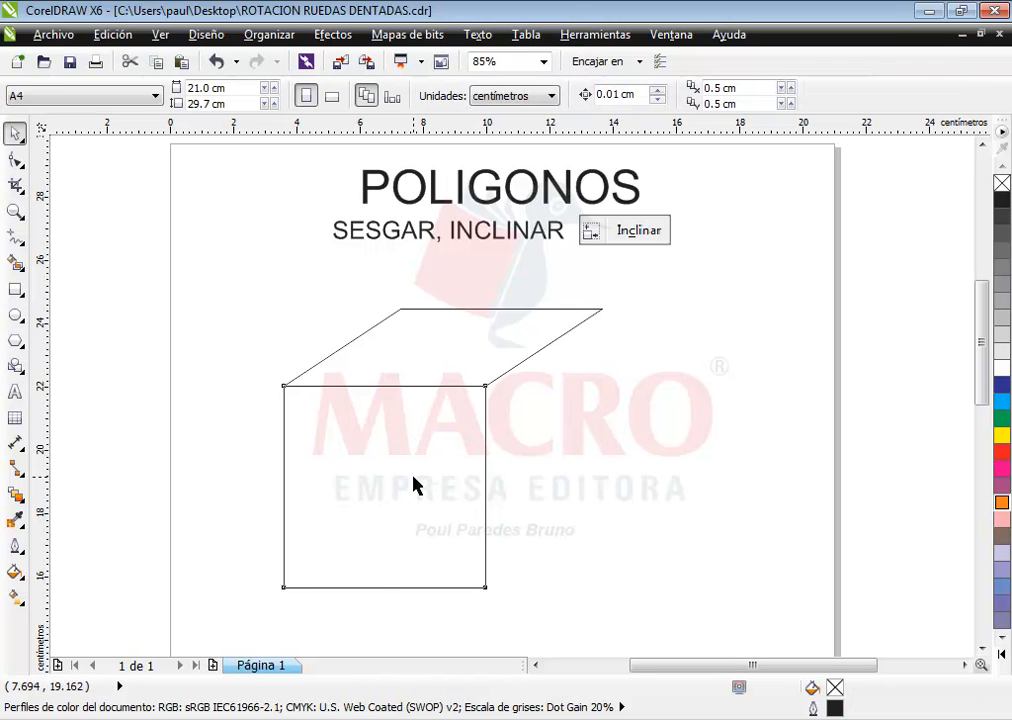
click(486, 505)
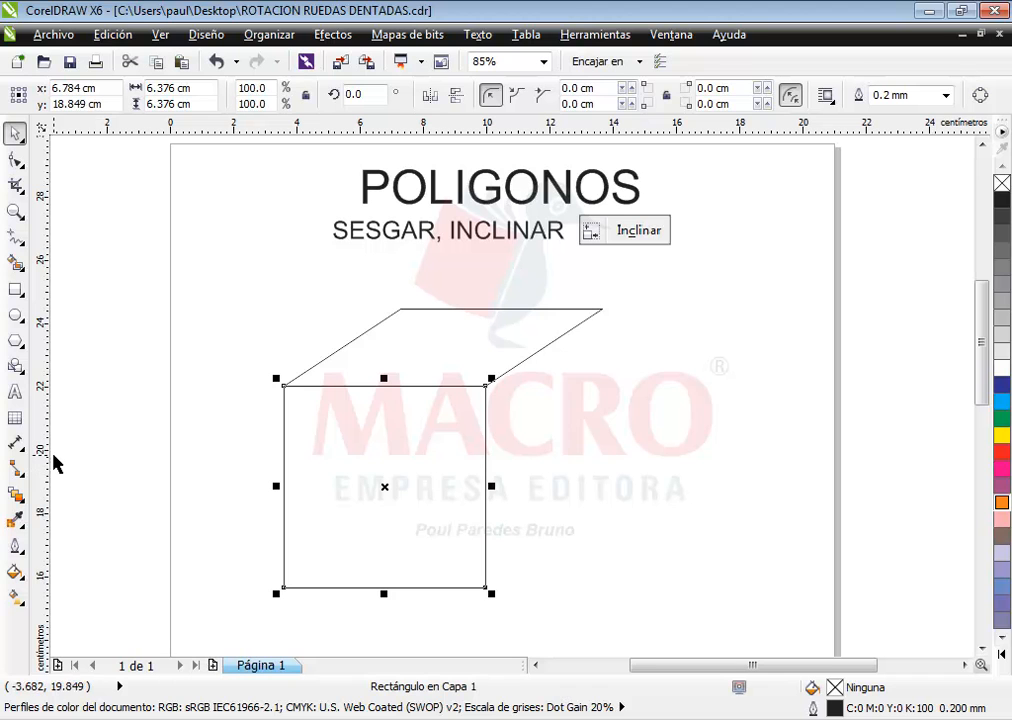
Place a vertical guideline at about X 13.66 cm through the top face's upper right corner
drag(49, 460, 603, 518)
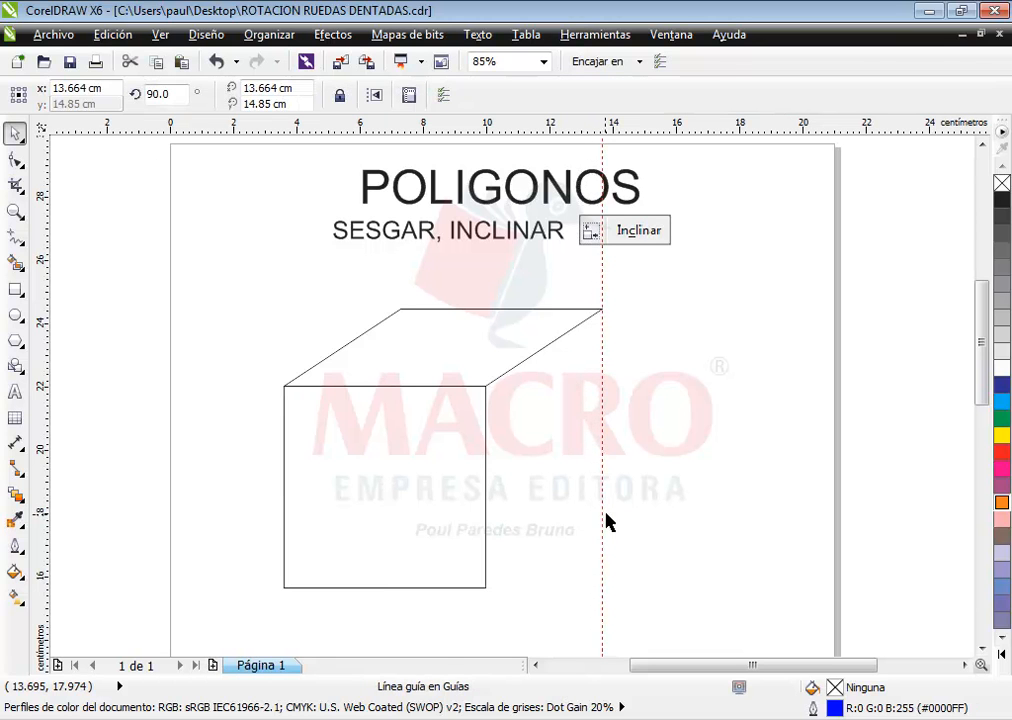
click(672, 481)
click(518, 334)
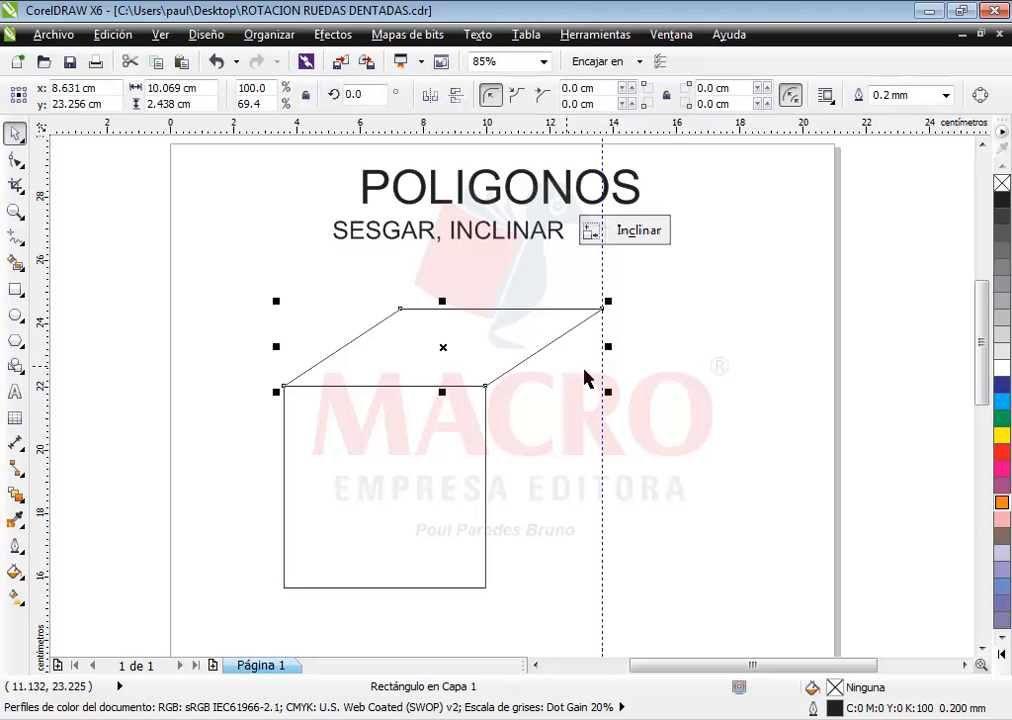
click(684, 409)
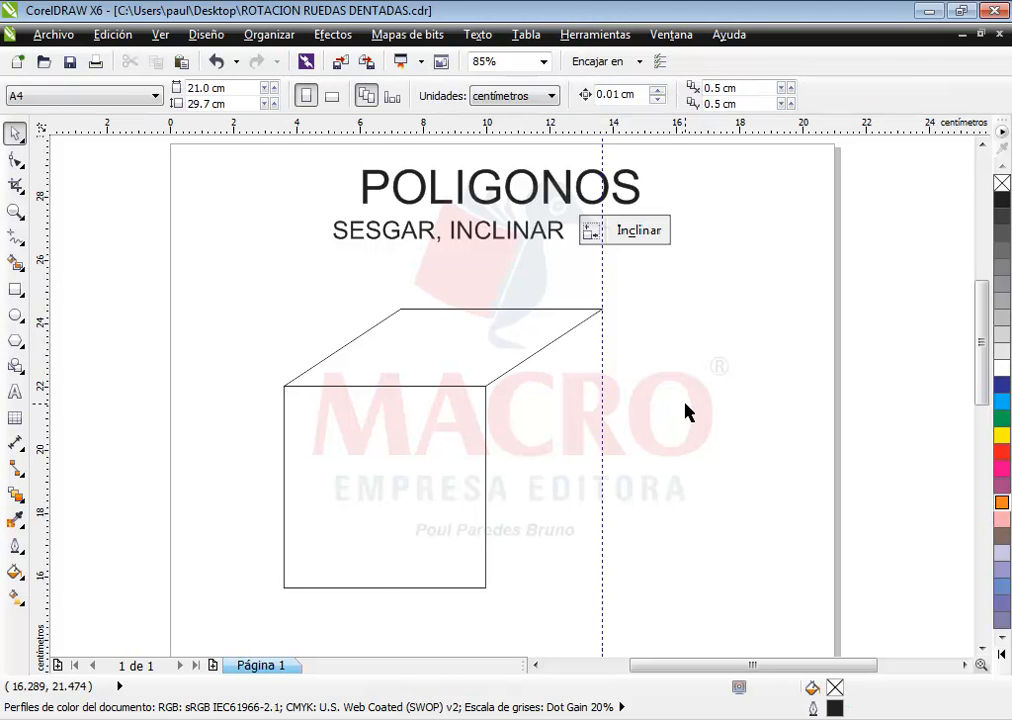
Create the cube's right side face from a mirrored copy of the square reaching the guideline, about 3.7 cm wide, skewed upward to the top face's corner
click(429, 445)
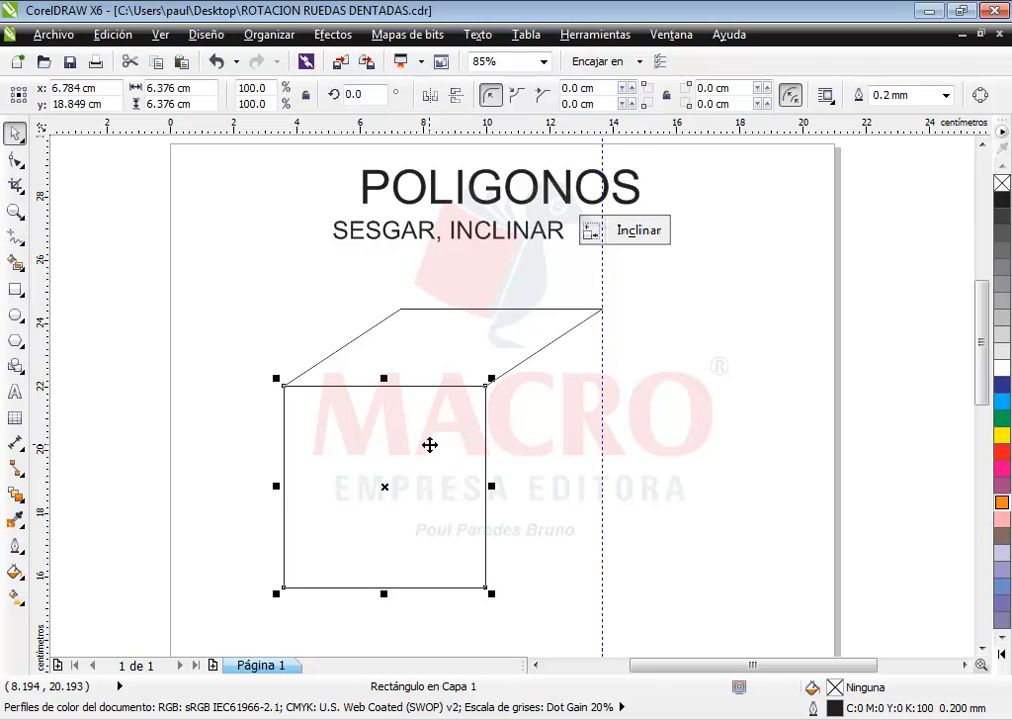
drag(277, 486, 594, 475)
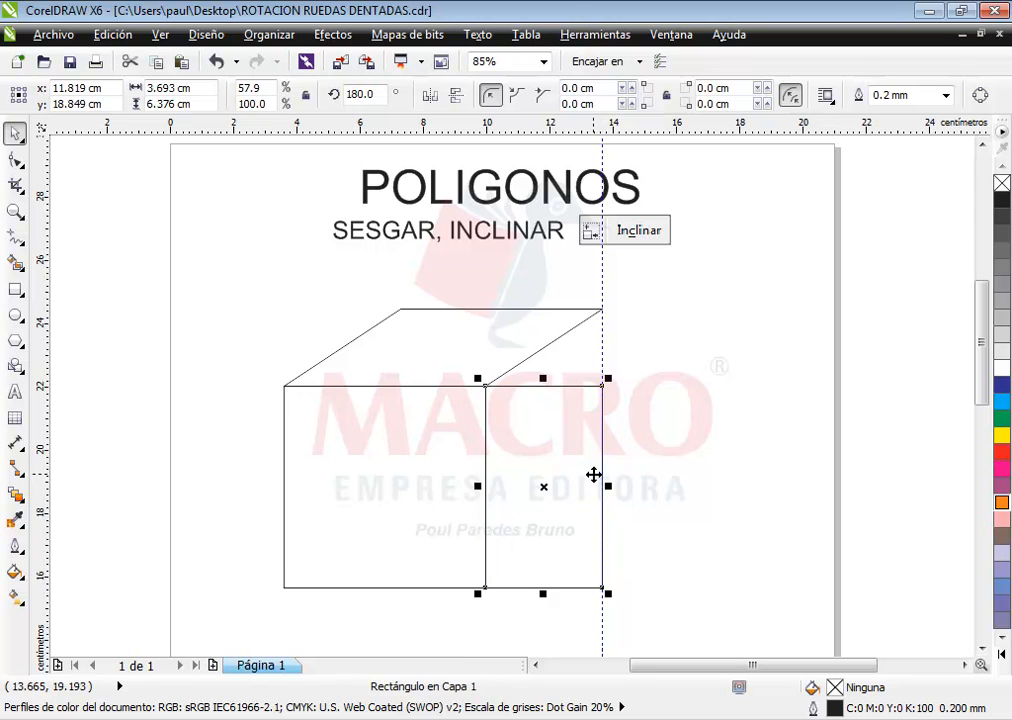
click(581, 495)
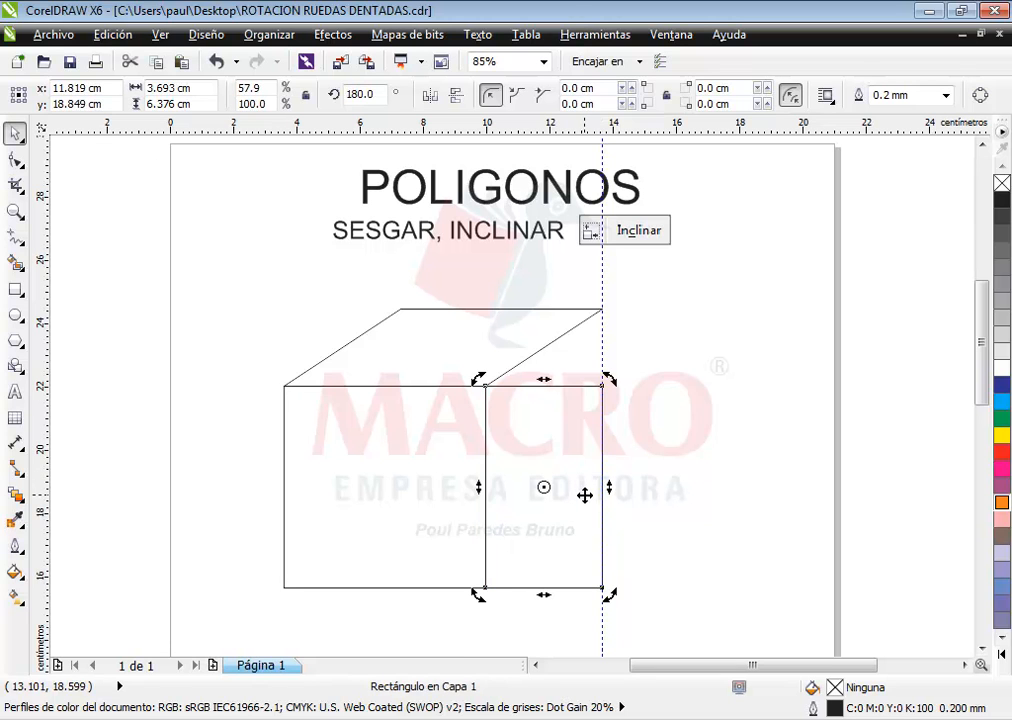
drag(606, 486, 605, 407)
click(687, 407)
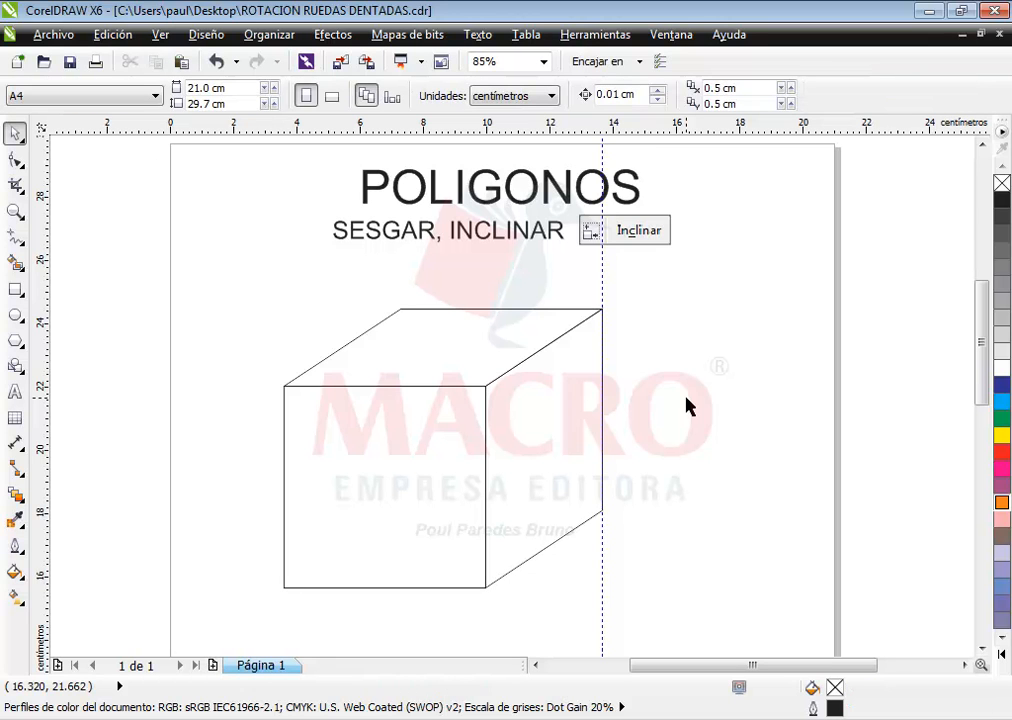
Delete the vertical guideline and the cube's right side face
click(602, 567)
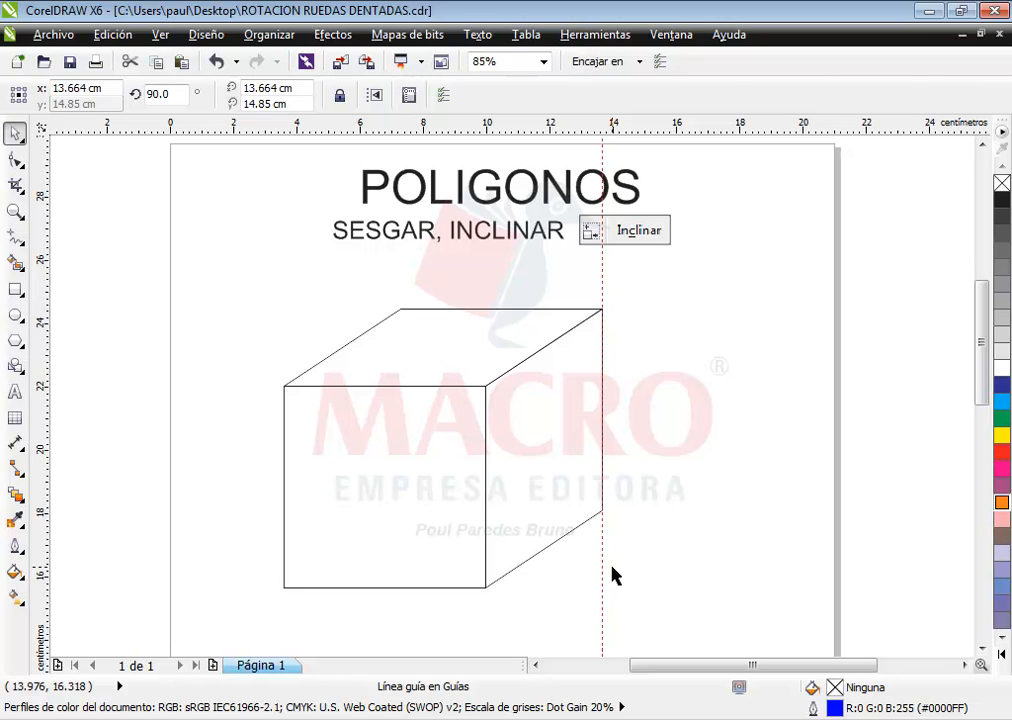
key(Delete)
drag(580, 521, 674, 550)
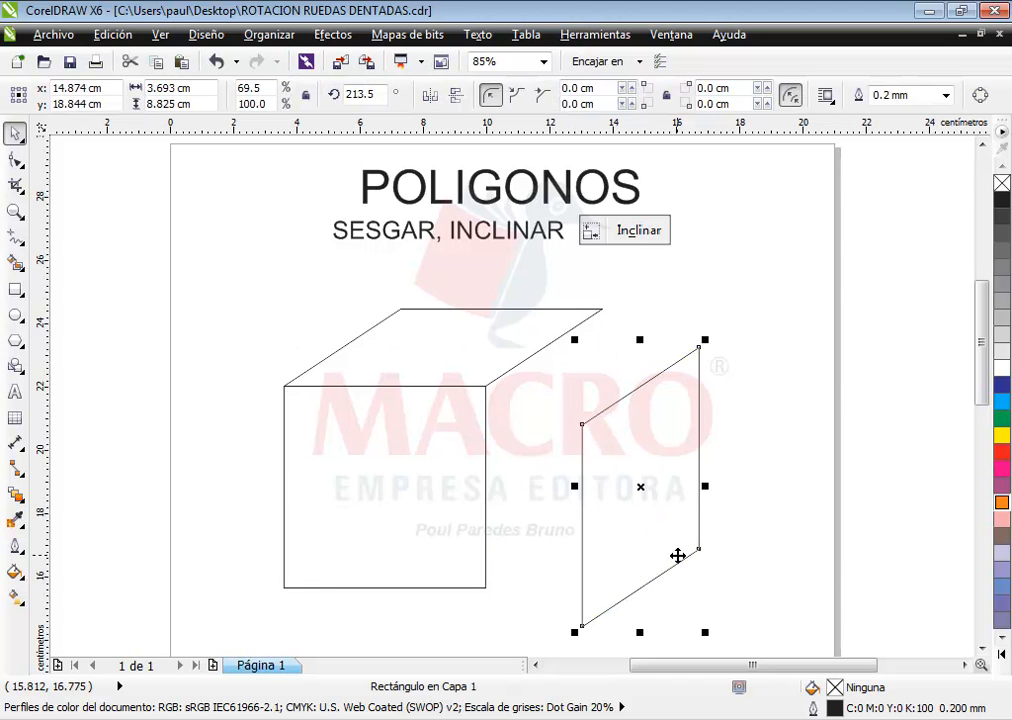
key(Delete)
Rebuild the right side face from a mirrored copy of the front square, aligned to the top face's outer corner and skewed upward to meet it
click(377, 501)
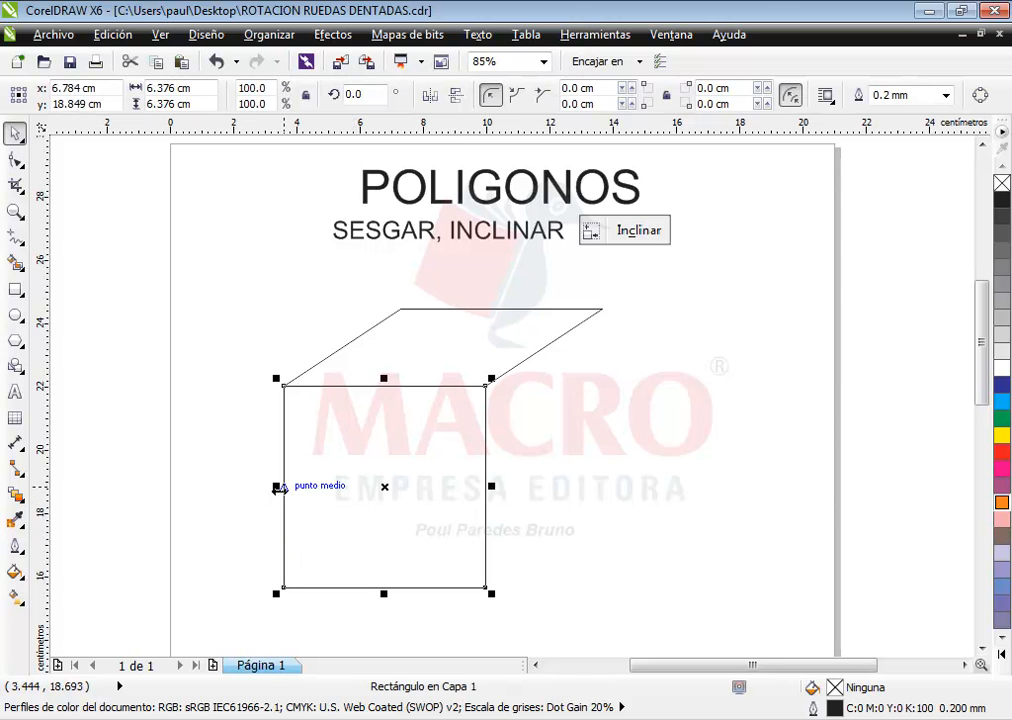
drag(276, 486, 594, 494)
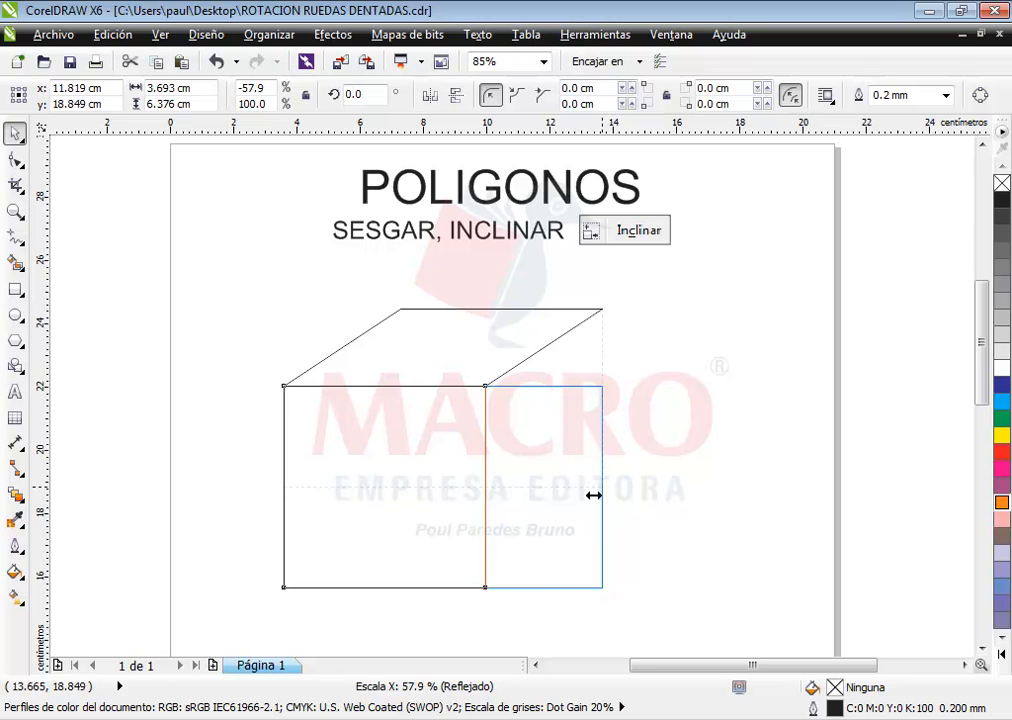
drag(594, 494, 609, 407)
click(589, 500)
click(682, 413)
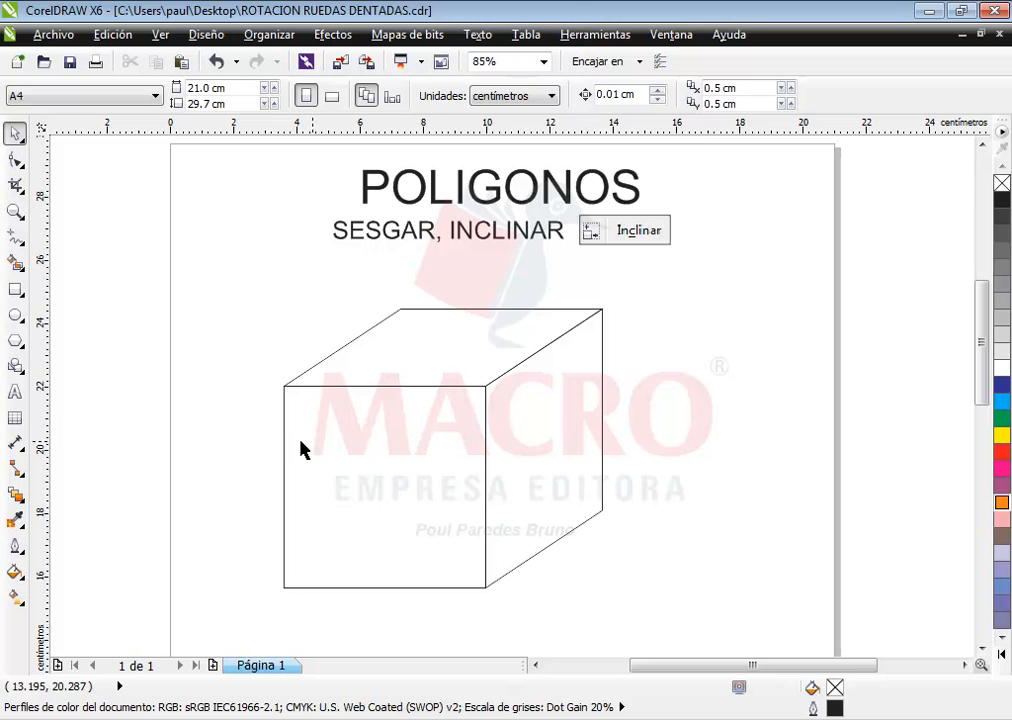
Draw a graph-paper grid of 5 columns and 5 rows exactly over the cube's front square
click(19, 371)
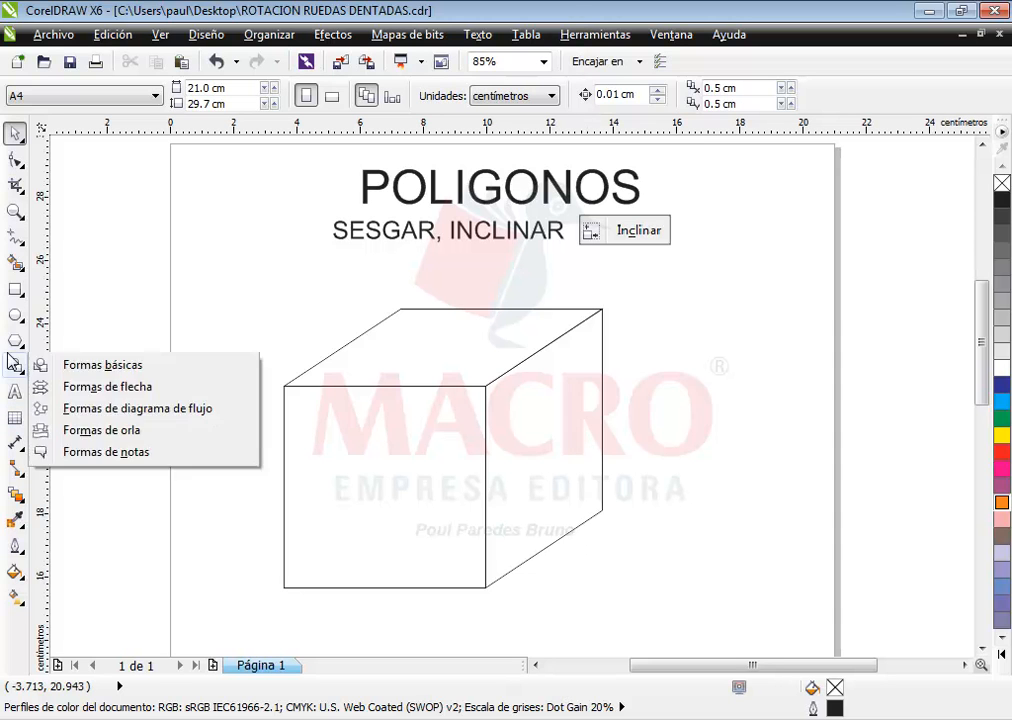
mouse_move(16, 346)
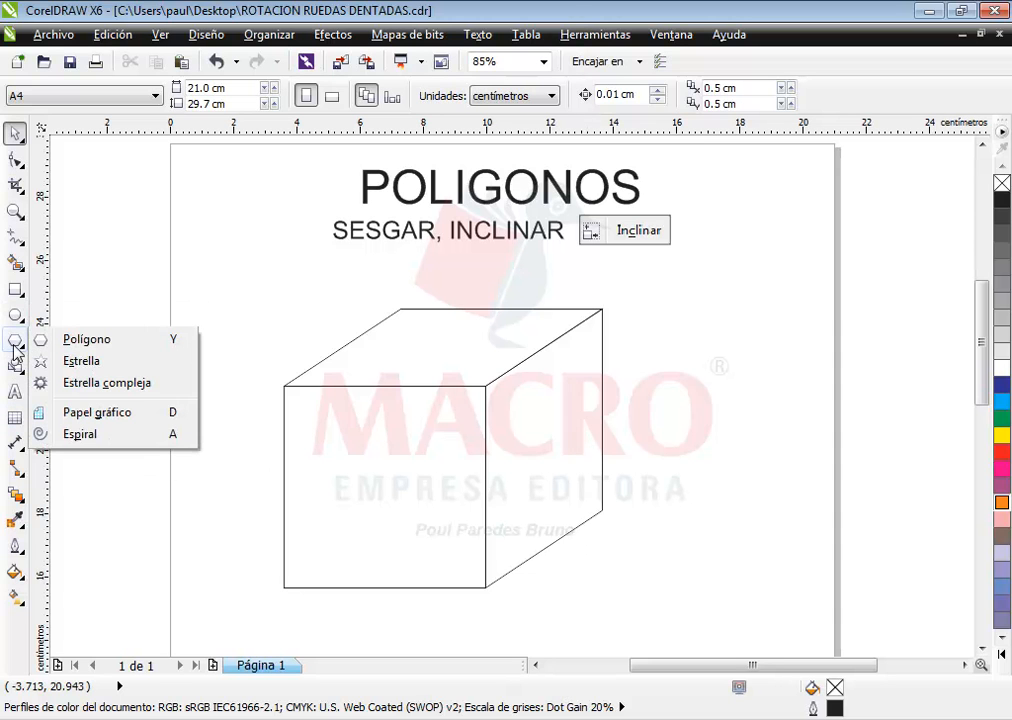
click(106, 418)
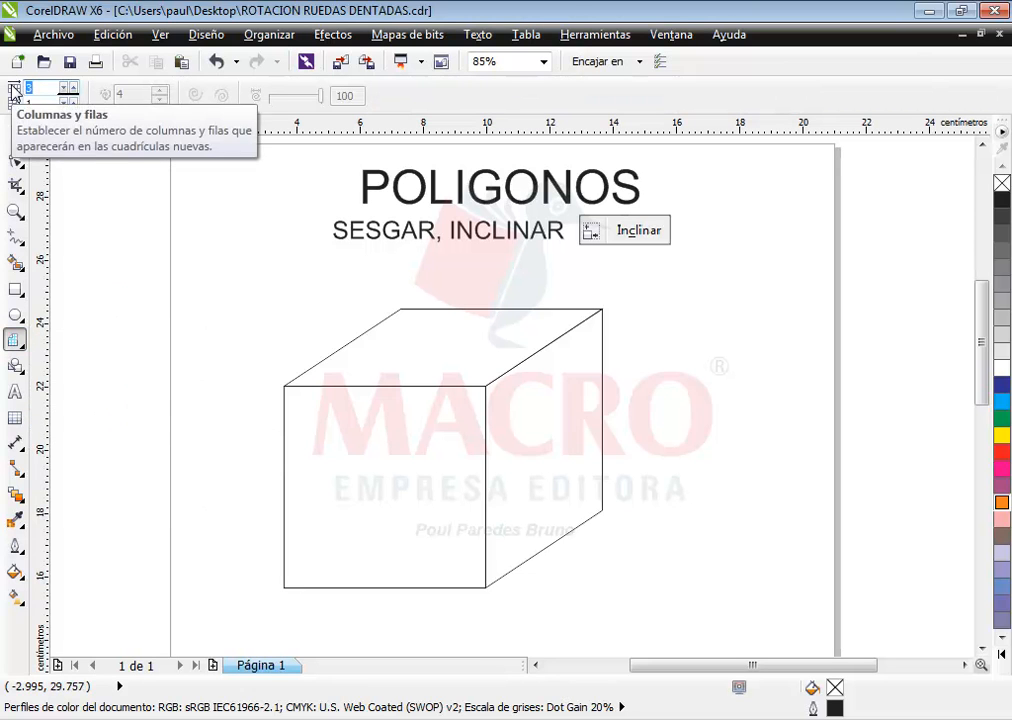
text(5)
key(Tab)
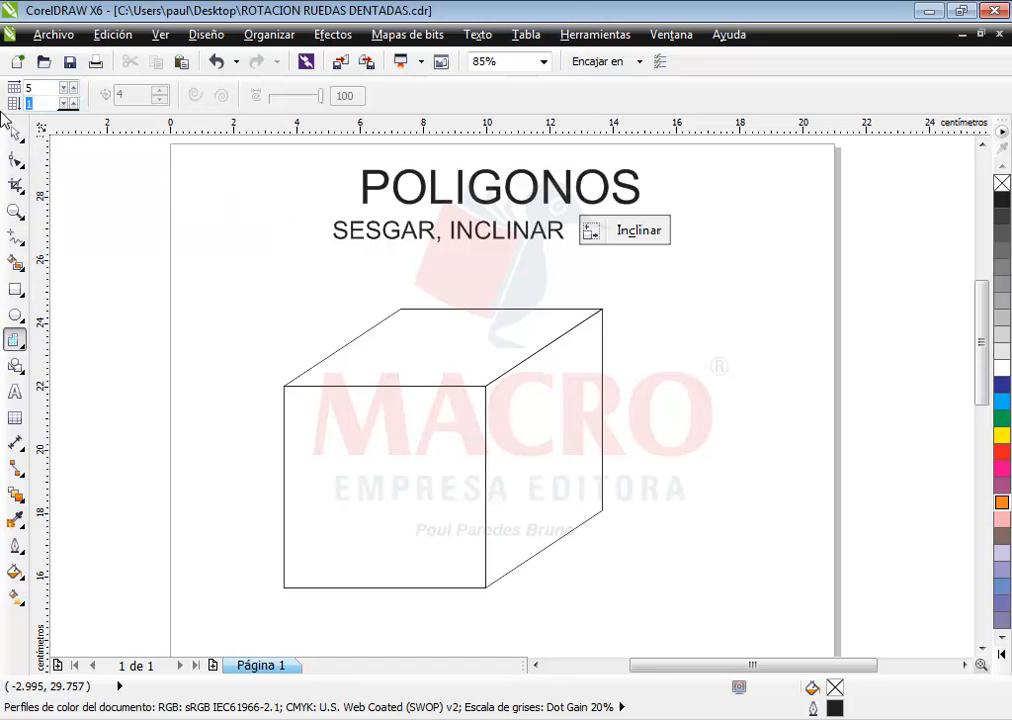
text(5)
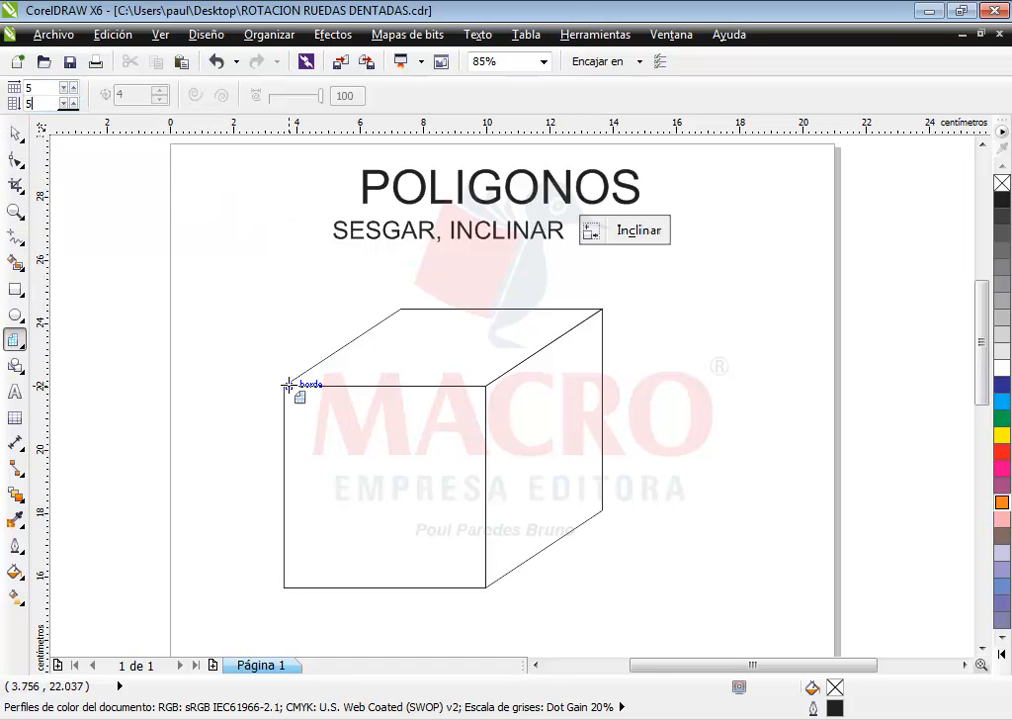
drag(284, 386, 487, 592)
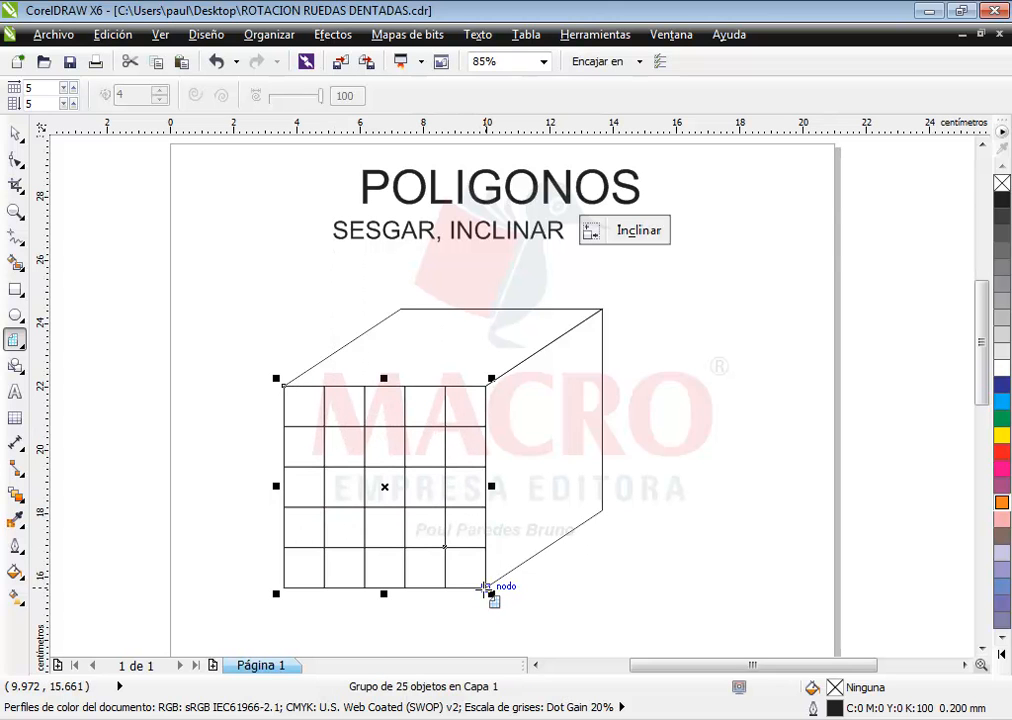
Cover the right side face with a mirrored copy of the front grid about 3.7 cm wide, skewed upward to match its slant
click(15, 133)
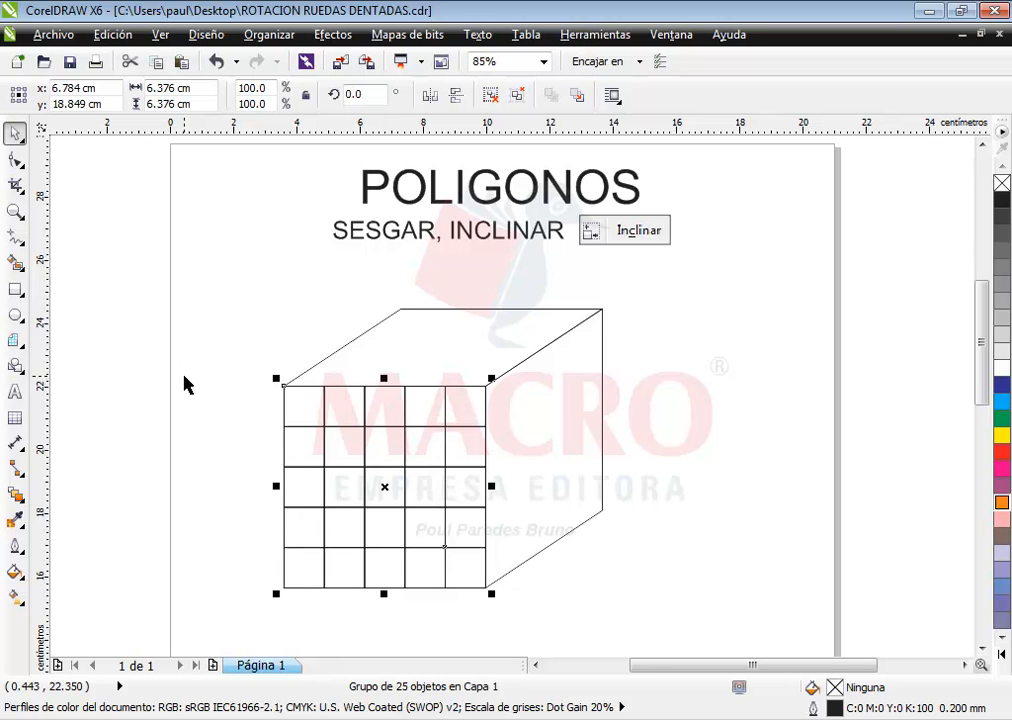
drag(275, 487, 603, 407)
click(590, 500)
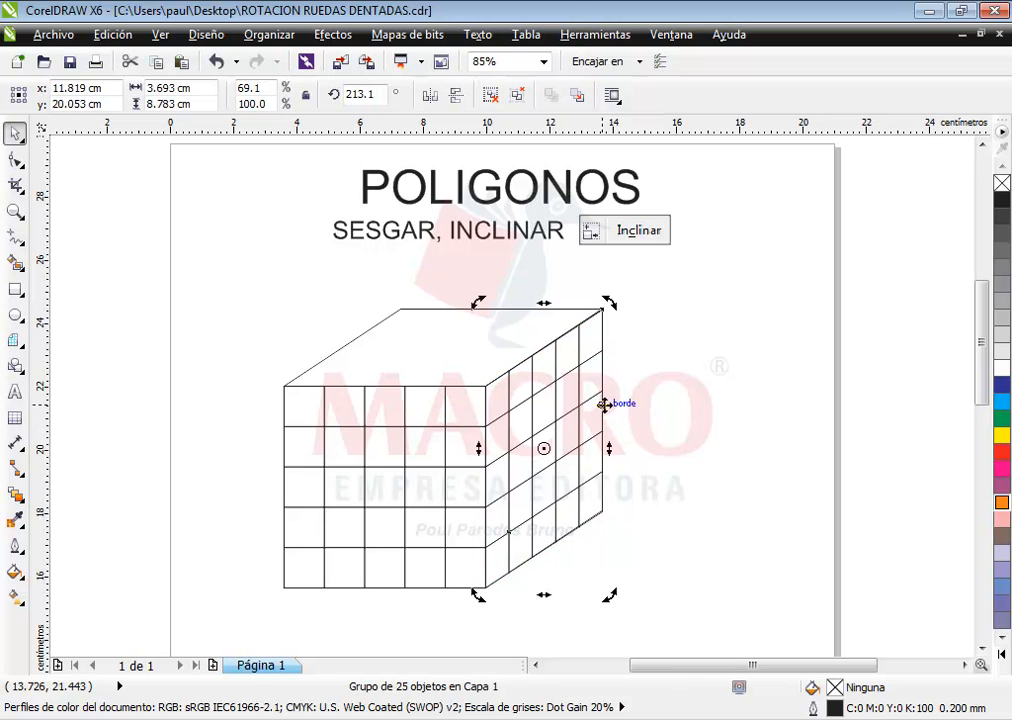
Cover the top face with an upward mirrored copy of the front grid about 2.4 cm high, skewed to the right
click(410, 470)
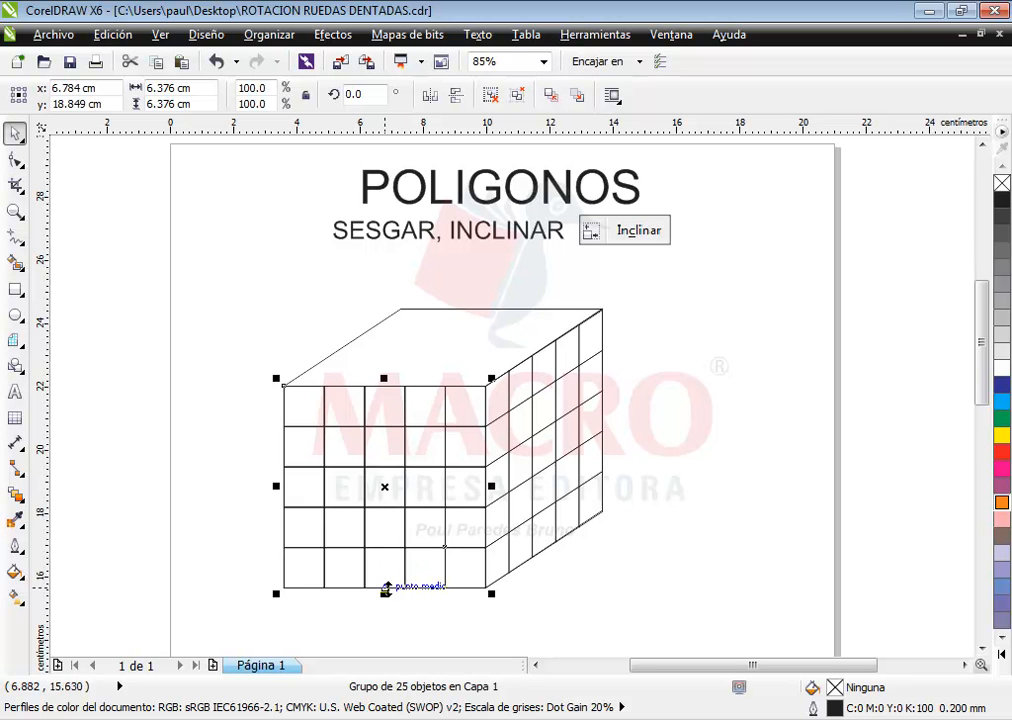
drag(387, 591, 440, 330)
click(440, 330)
drag(386, 300, 508, 298)
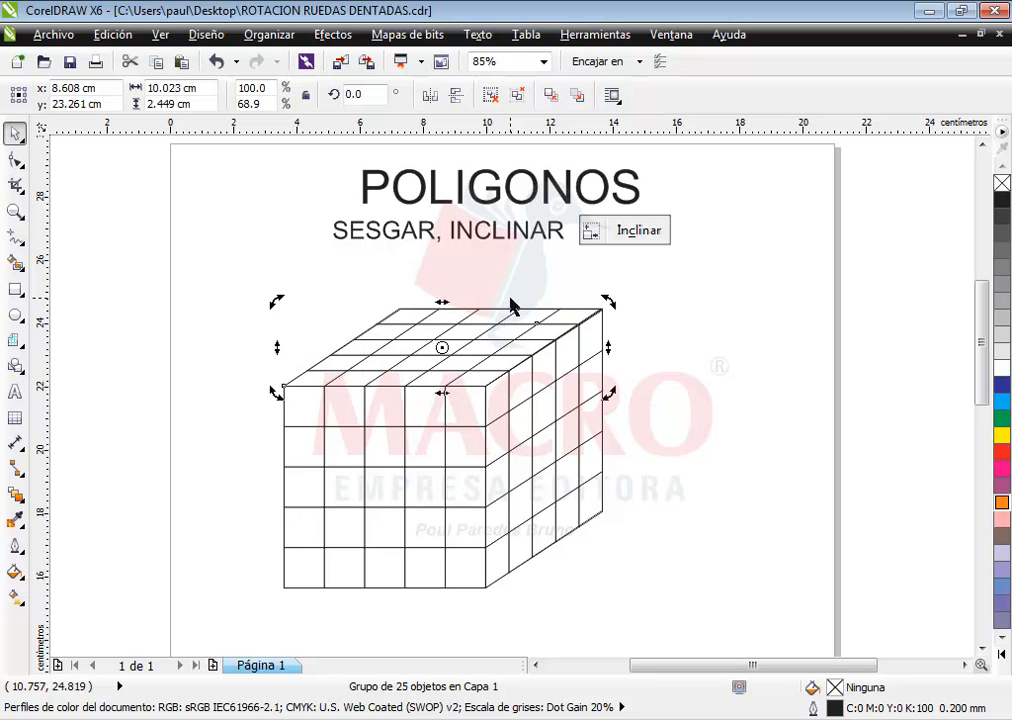
Skew the top grid back to the left, to about 8.5 cm overall width, and skew the right side grid downward
drag(443, 301, 390, 297)
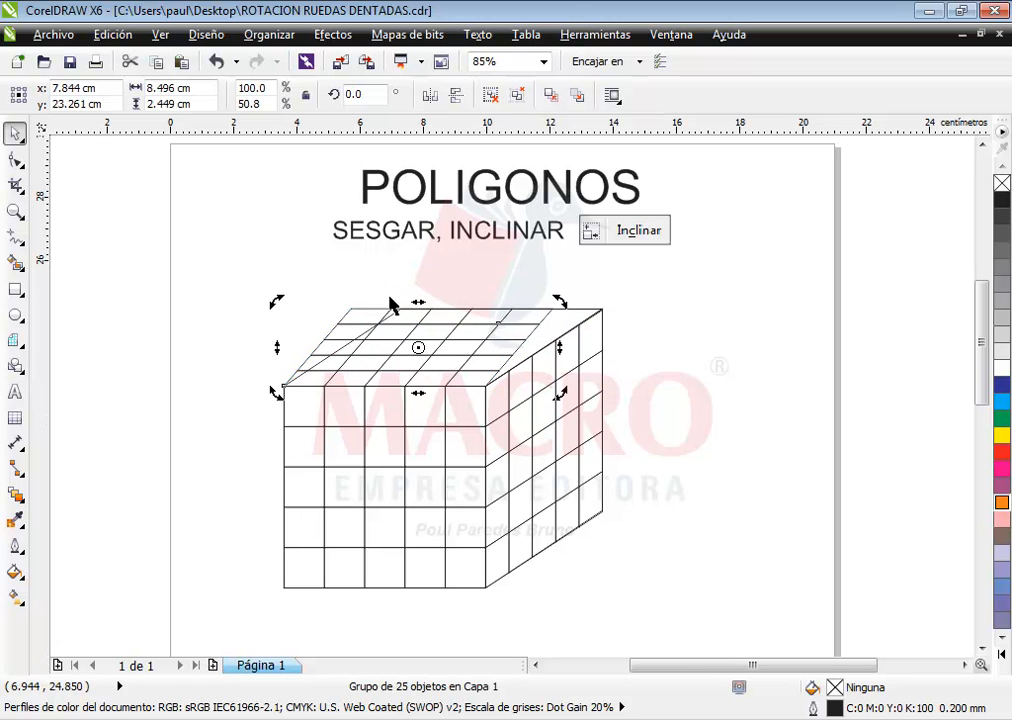
click(600, 388)
click(602, 396)
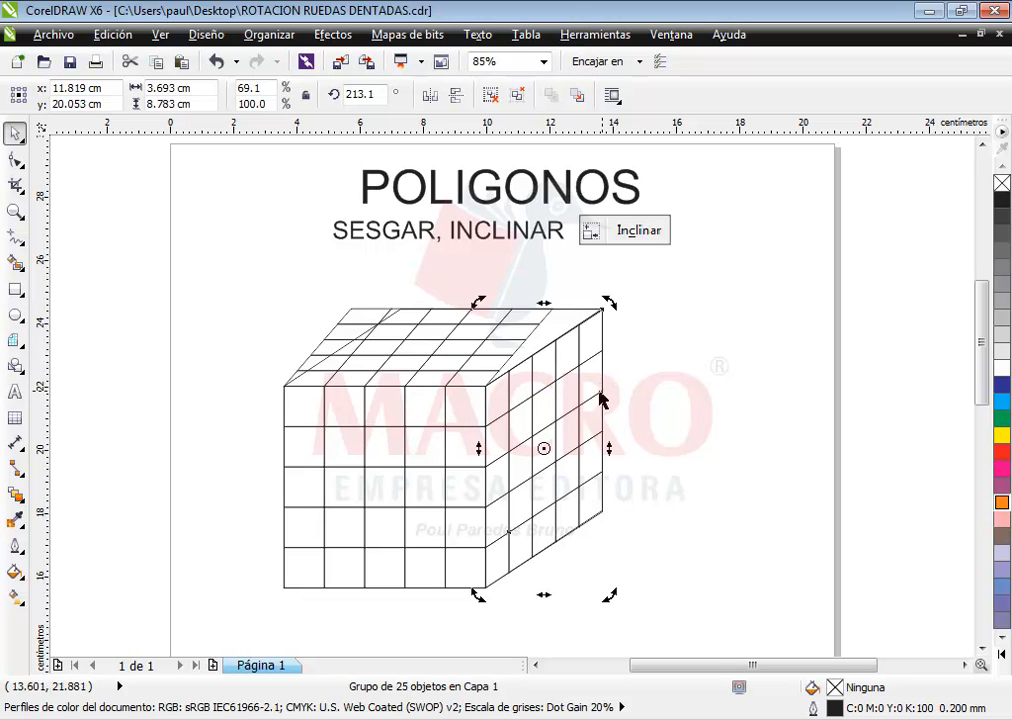
drag(607, 450, 617, 545)
Skew the side face's outline slightly downward and the top face's outline leftward beyond the front square
click(583, 371)
click(600, 395)
drag(614, 462, 618, 482)
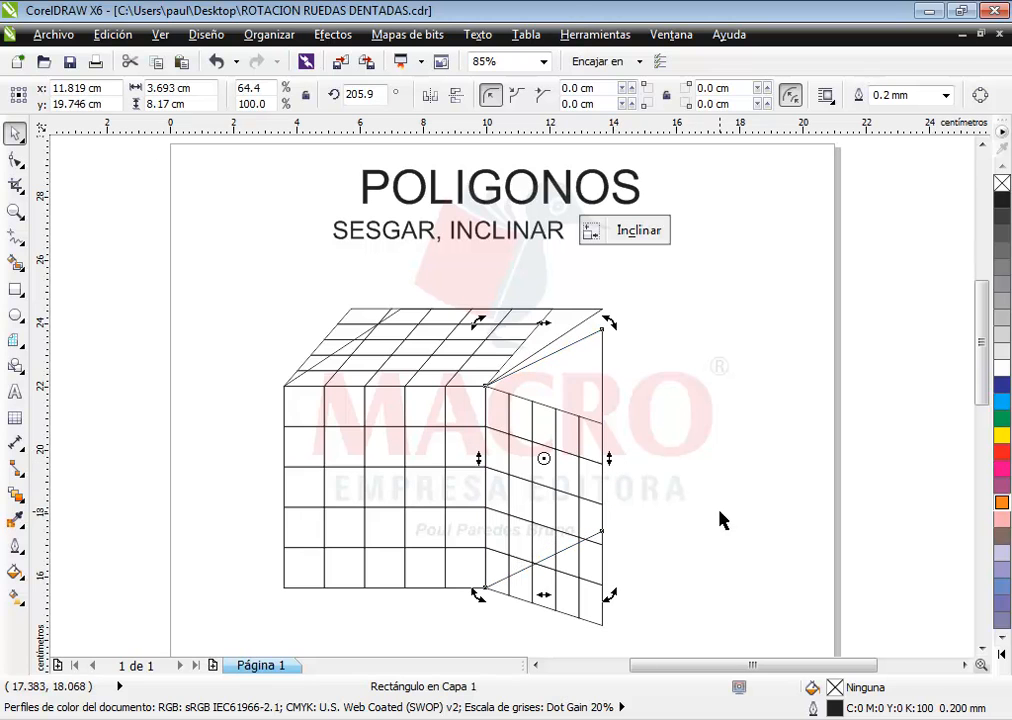
click(574, 332)
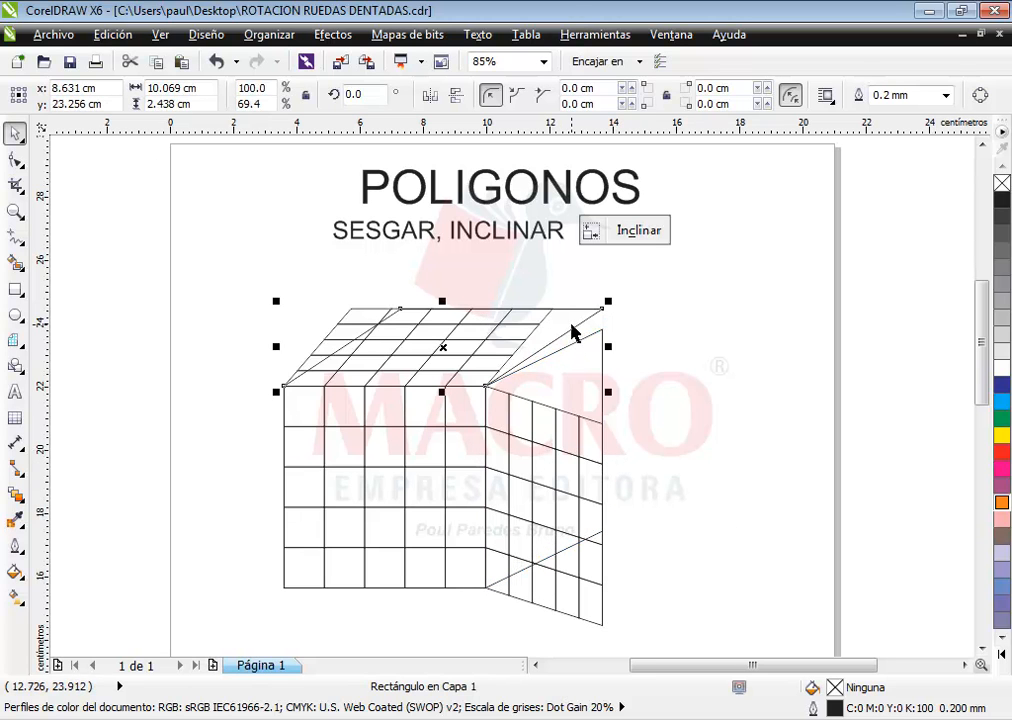
click(442, 346)
drag(443, 304, 250, 302)
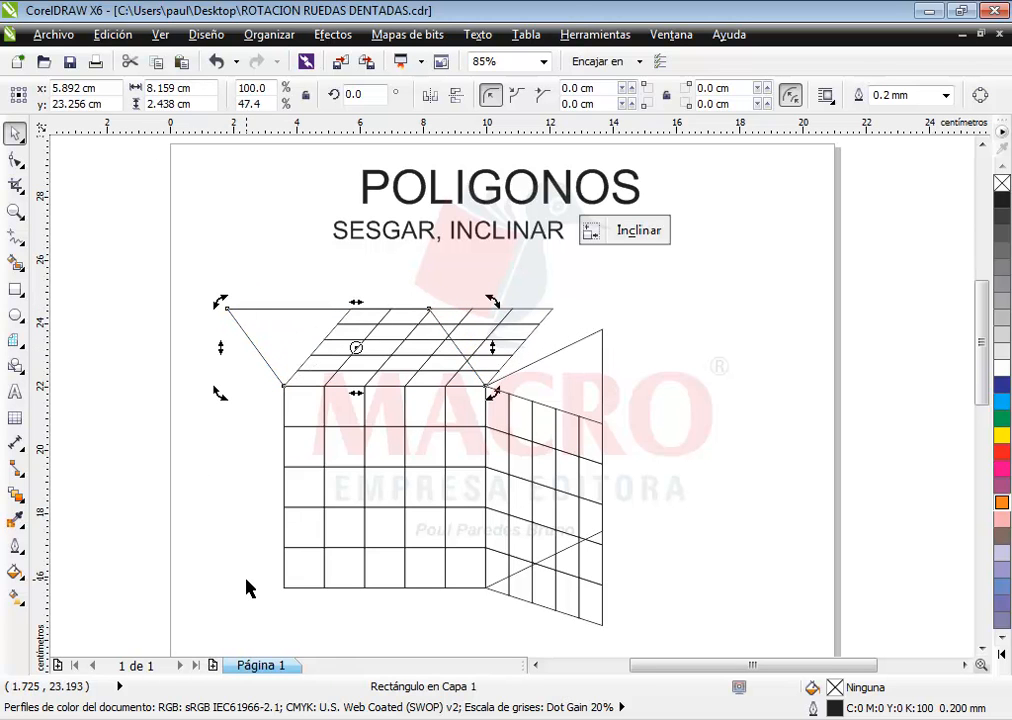
Skew the right side face's outline upward to about 8.6 cm overall height
click(573, 389)
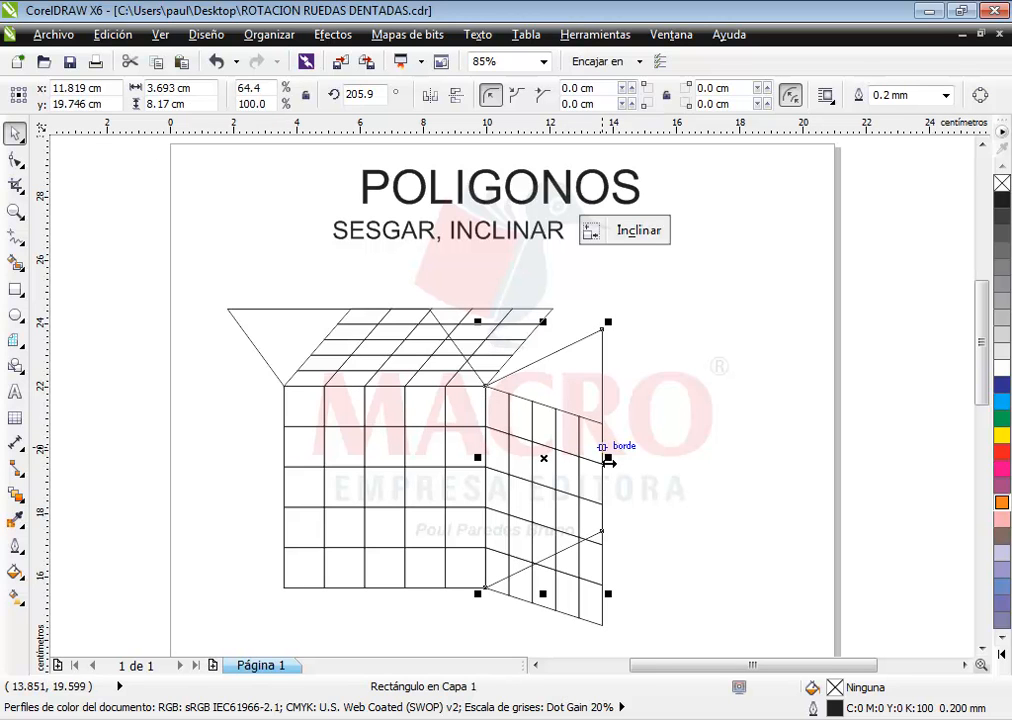
click(566, 386)
drag(604, 458, 605, 448)
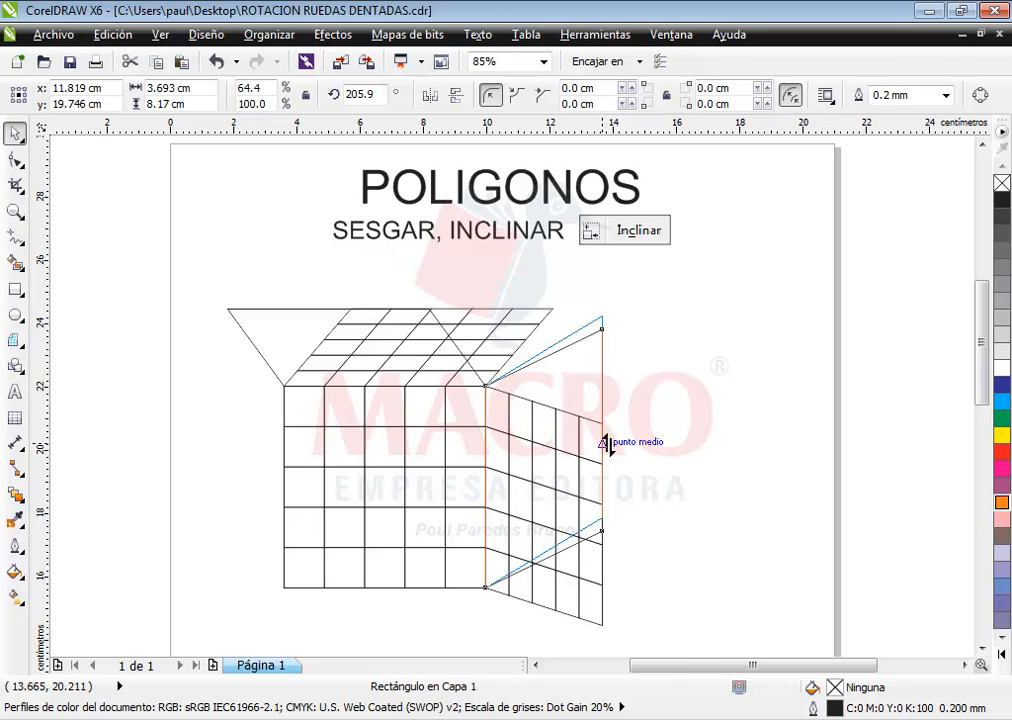
mouse_move(607, 442)
mouse_down()
mouse_move(605, 420)
mouse_move(605, 442)
mouse_up()
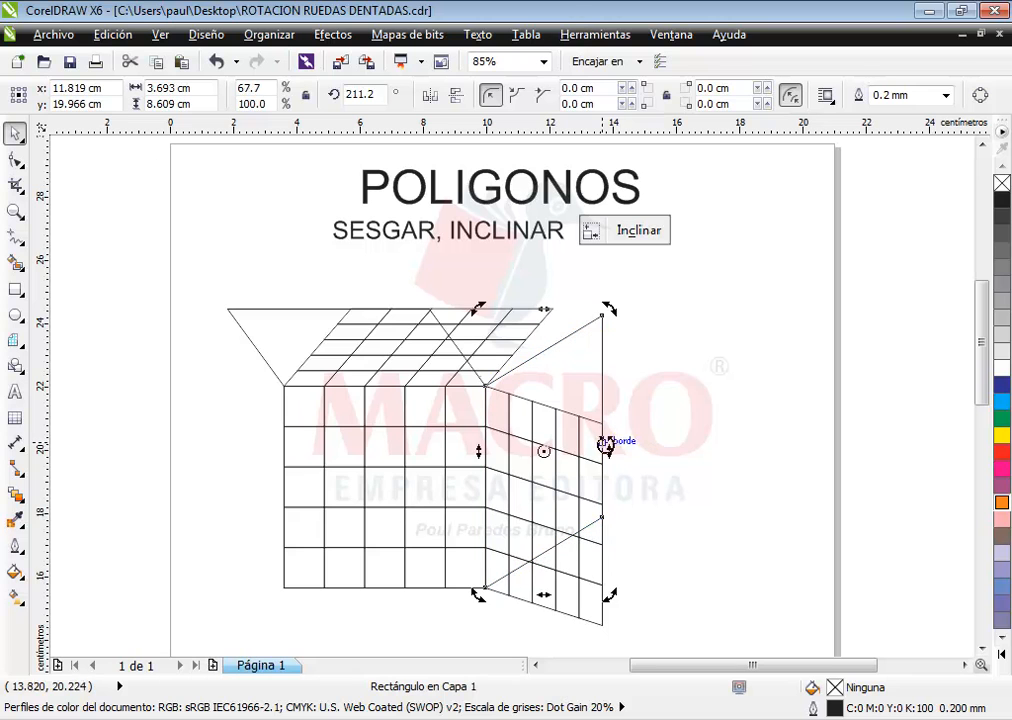
Skew the top face's outline back to the right so it slants away from the front square
click(303, 334)
click(316, 325)
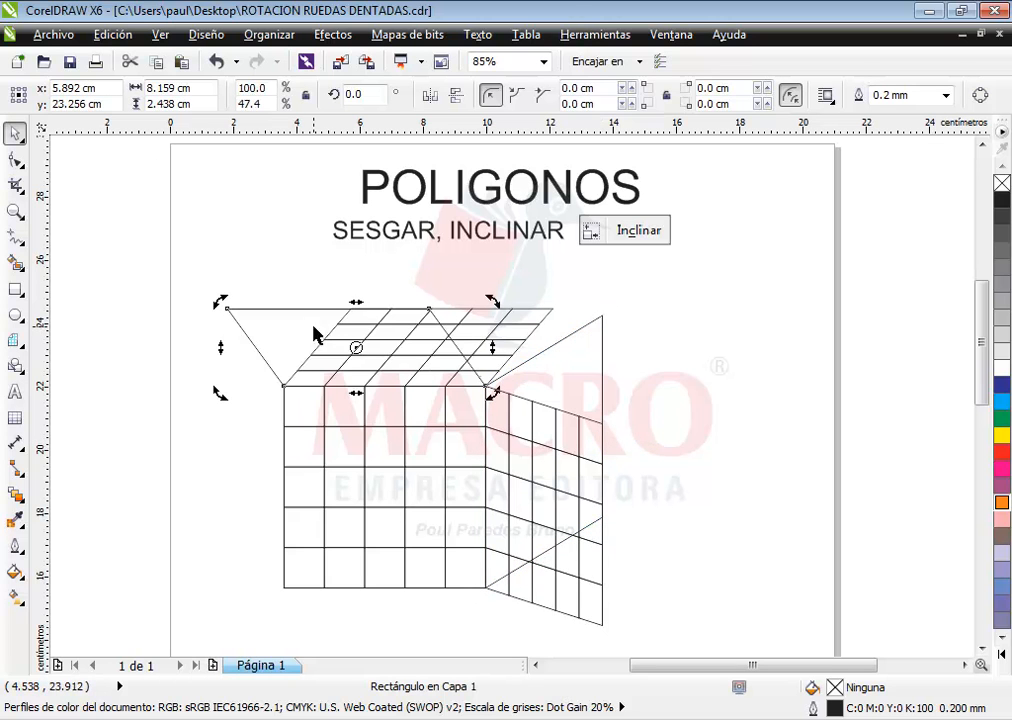
drag(360, 303, 560, 324)
Widen the right side face's outline until its outer edge meets the upper right corner of the top face's outline
click(598, 358)
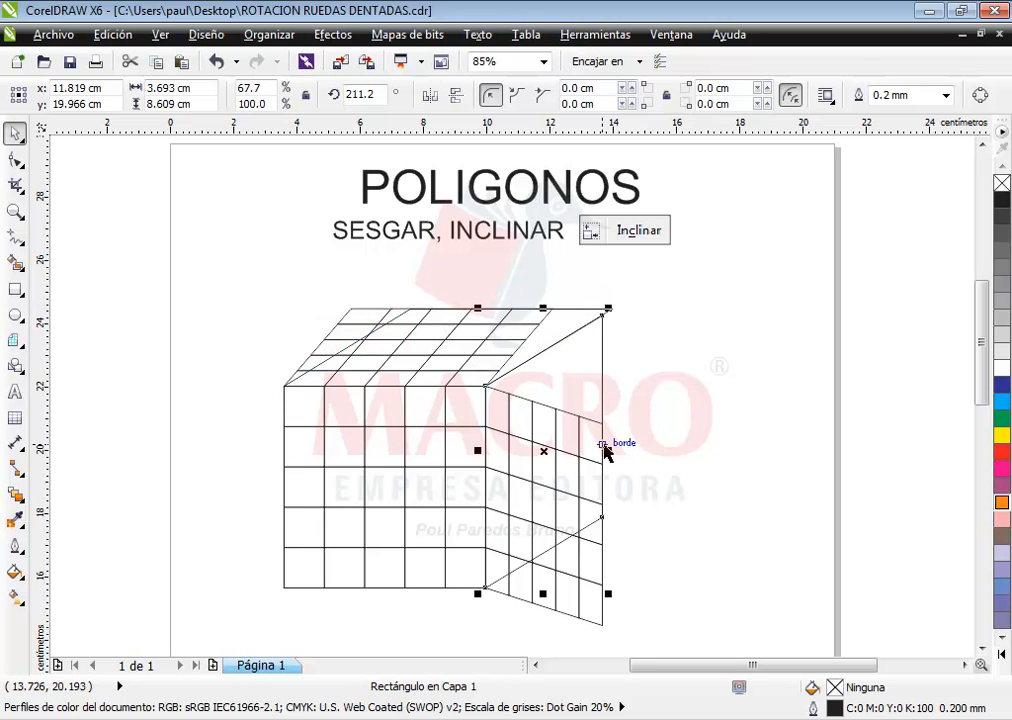
drag(607, 449, 622, 446)
click(603, 402)
click(682, 418)
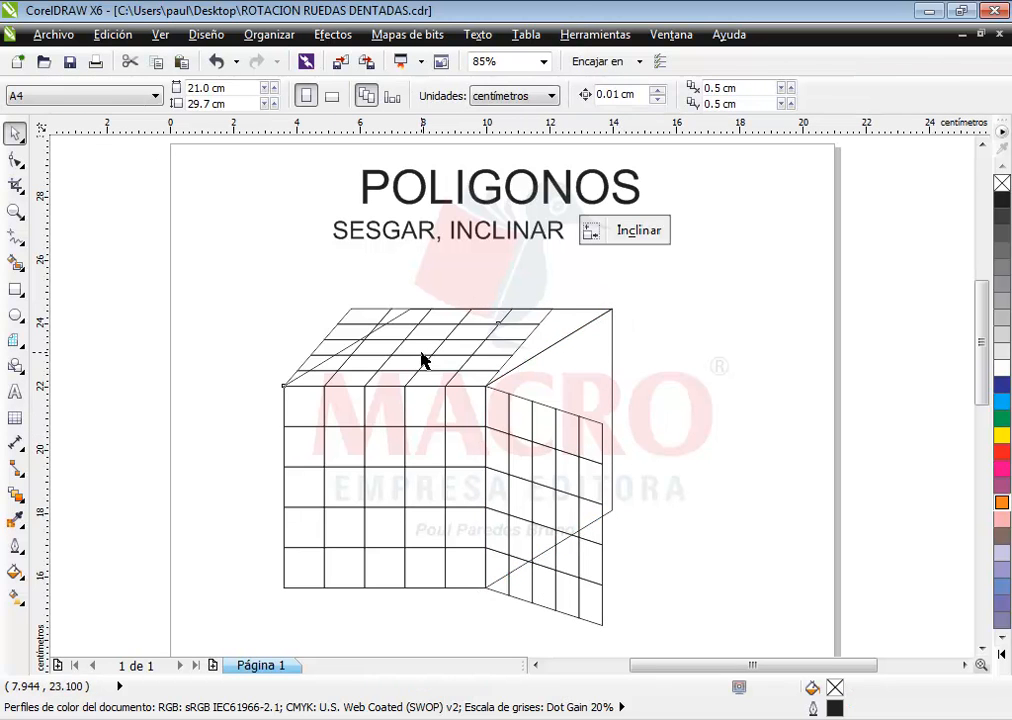
Skew the top grid to the right until it fits the top face's outline
click(422, 352)
click(425, 350)
drag(420, 305, 466, 326)
drag(475, 326, 486, 329)
Widen the right side grid to about 4.05 cm so it reaches the side outline's outer edge
click(544, 472)
click(544, 472)
mouse_move(608, 506)
mouse_down()
mouse_move(594, 504)
mouse_move(550, 540)
mouse_move(574, 500)
mouse_move(639, 486)
mouse_move(614, 504)
mouse_up()
click(603, 535)
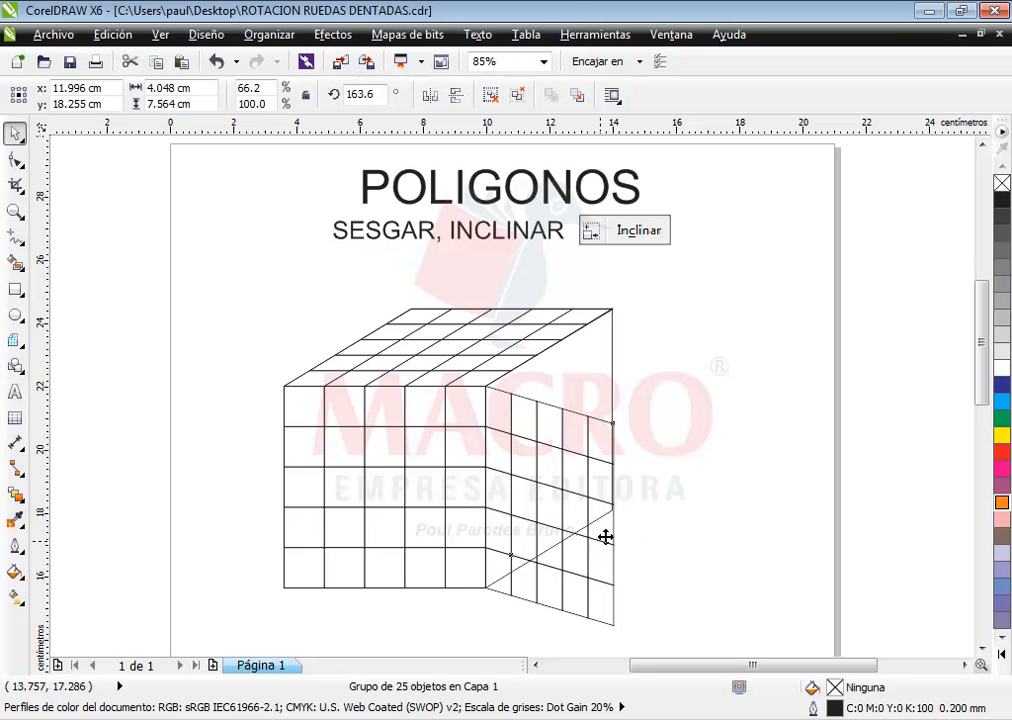
Skew the right side grid upward until it fits the side face's outline, and deselect it
click(595, 523)
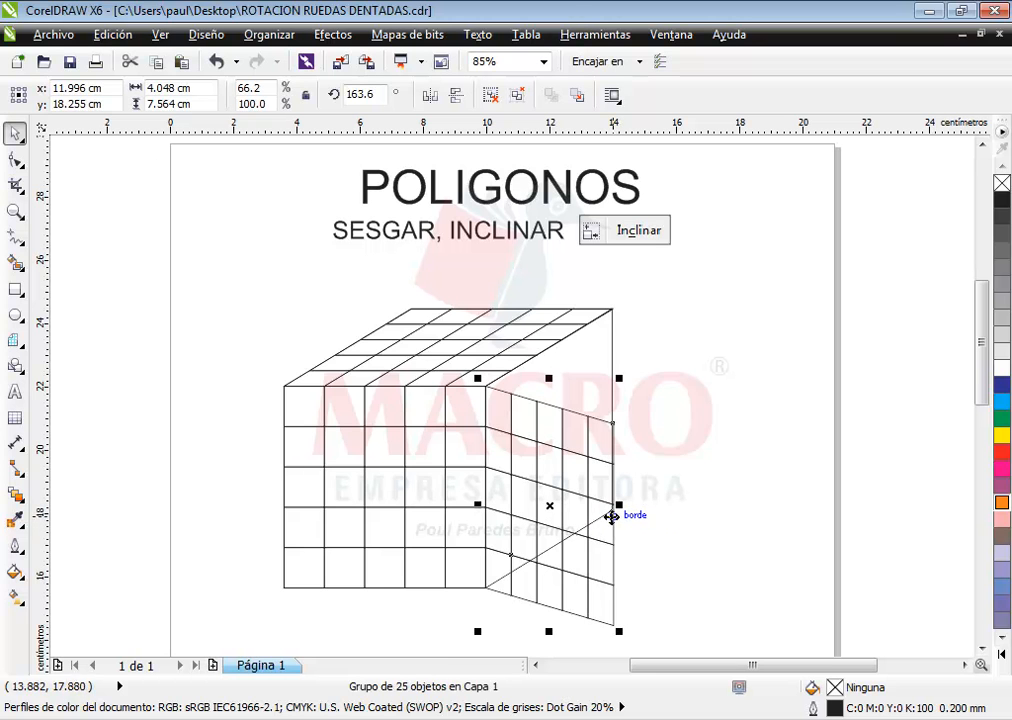
drag(614, 508, 614, 389)
click(611, 518)
click(677, 372)
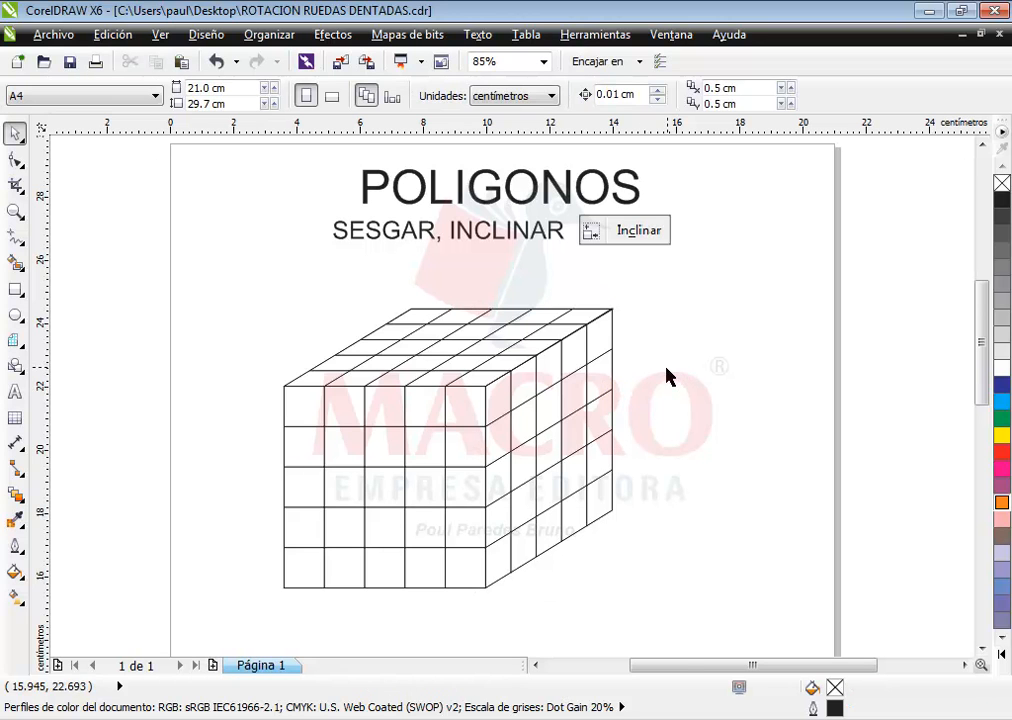
Ungroup the front face's grid into separate squares and clear the selection
click(421, 405)
right_click(419, 401)
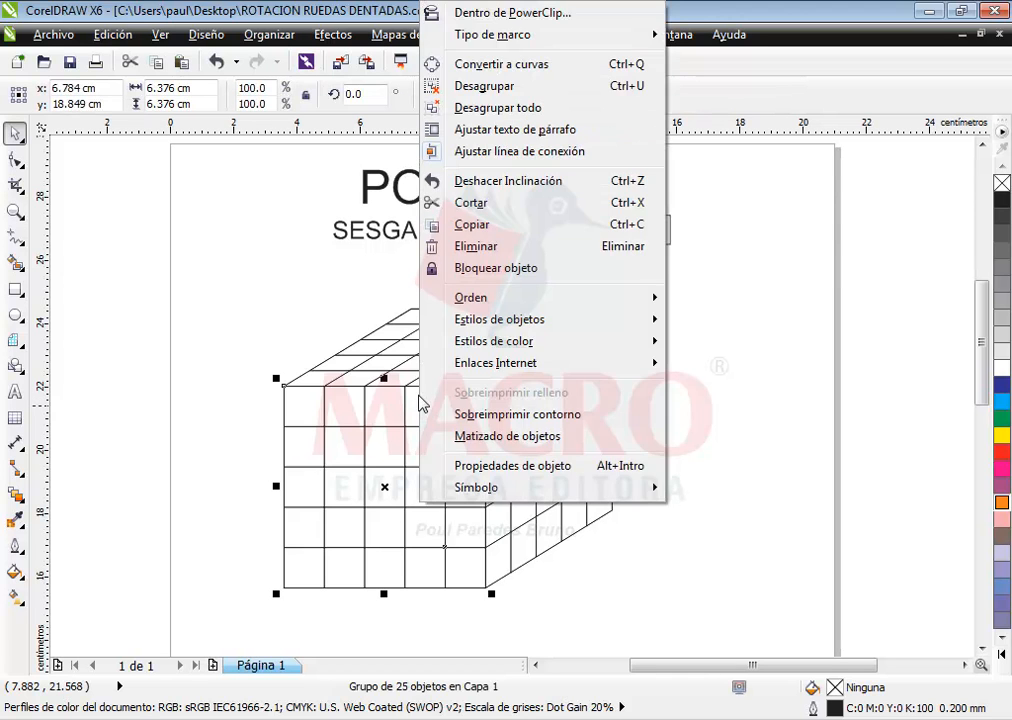
click(481, 86)
click(229, 393)
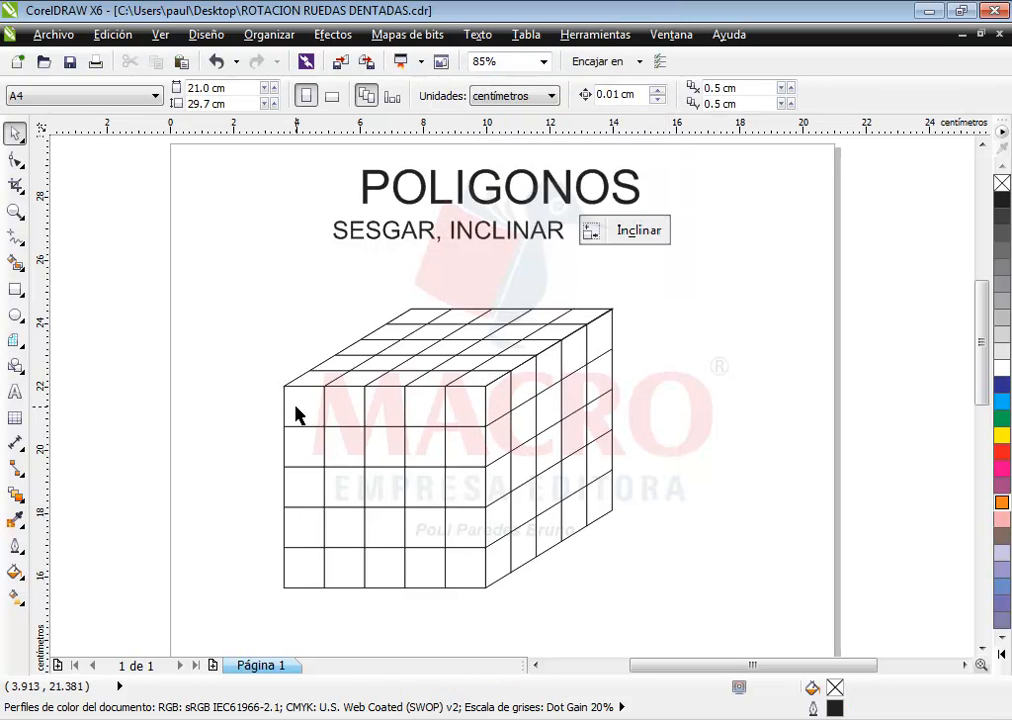
Fill the front face's first, third and fifth squares in the top row and second and fourth in the next row red; deselect
click(316, 424)
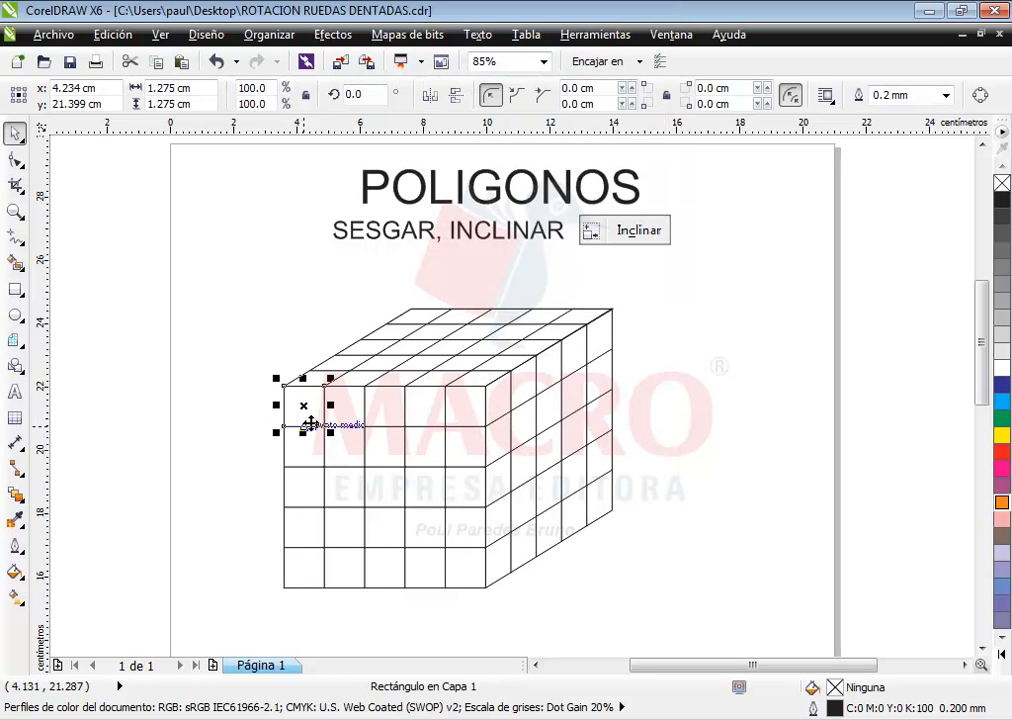
shift+click(380, 420)
shift+click(449, 422)
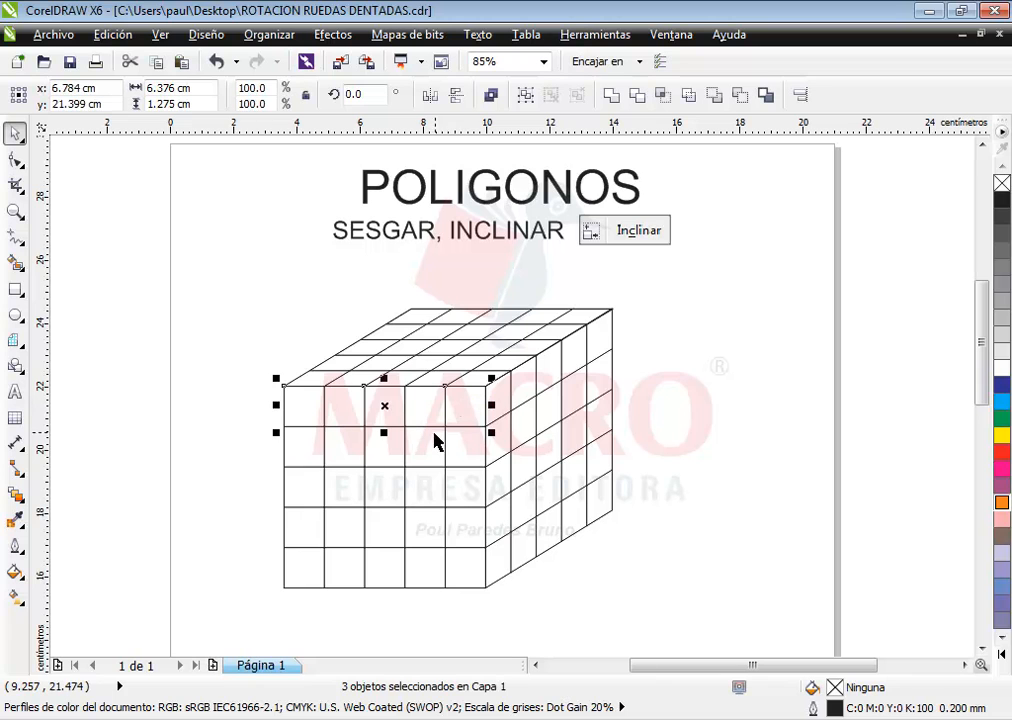
shift+click(345, 450)
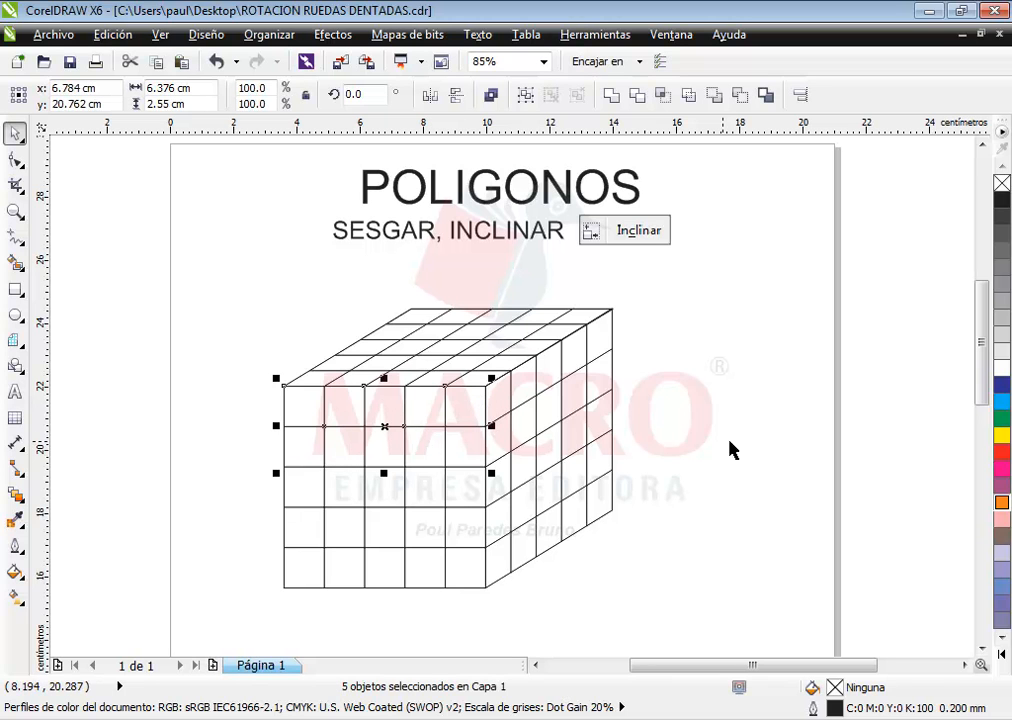
click(1001, 451)
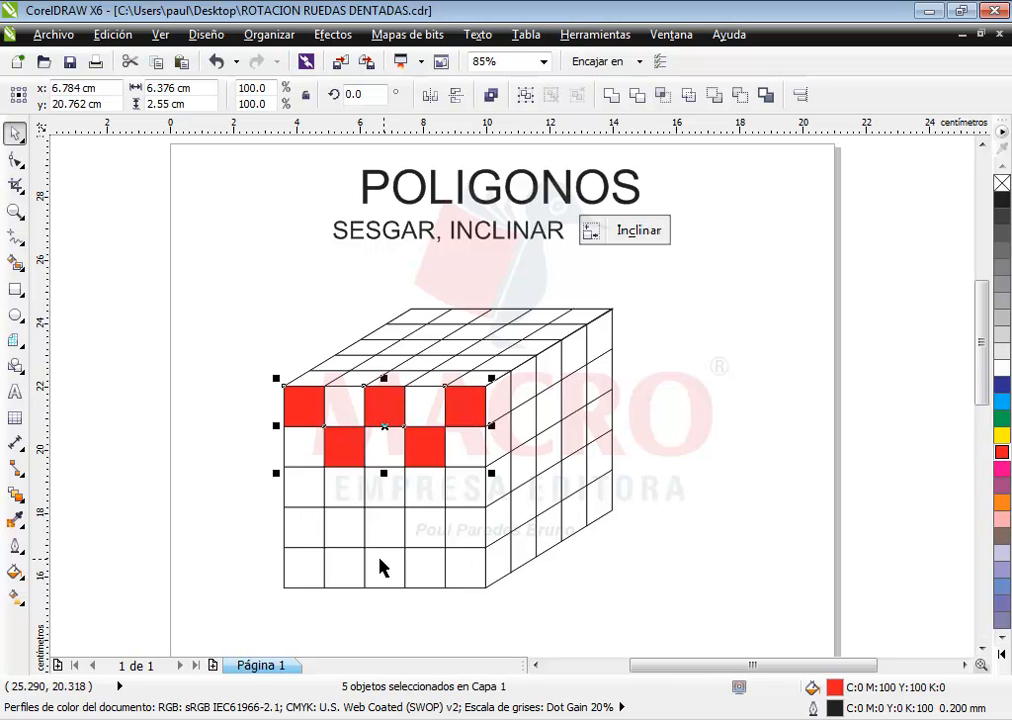
click(230, 547)
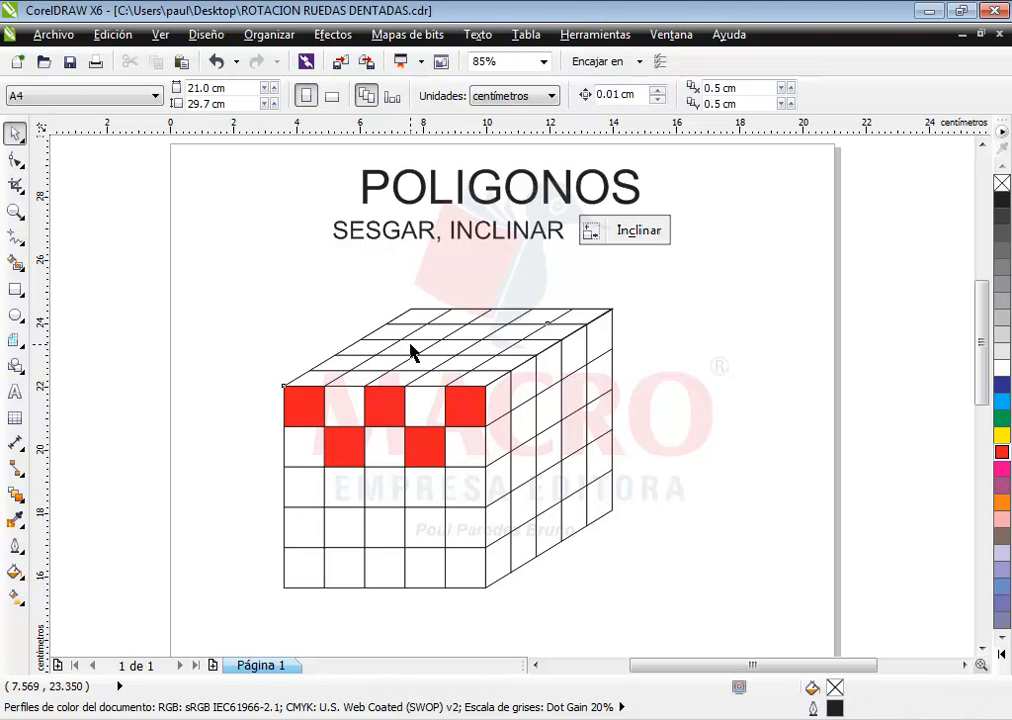
Ungroup the top face's grid into separate cells
click(411, 344)
right_click(411, 344)
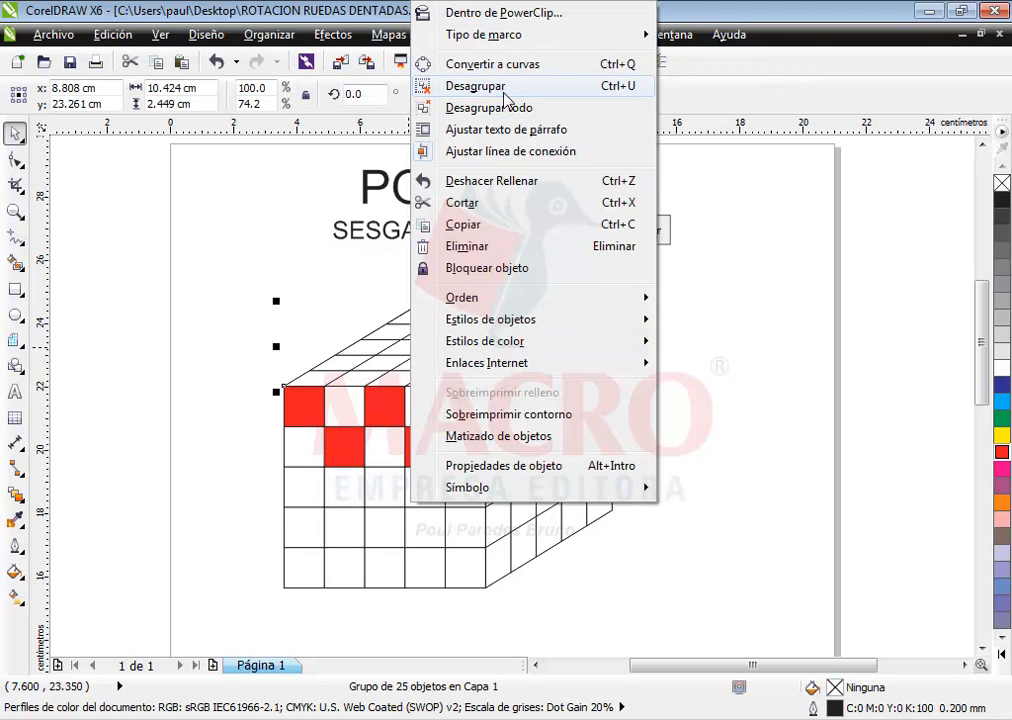
click(510, 103)
Fill six alternating cells in the top face's three rear rows with light blue, and clear the selection
click(417, 312)
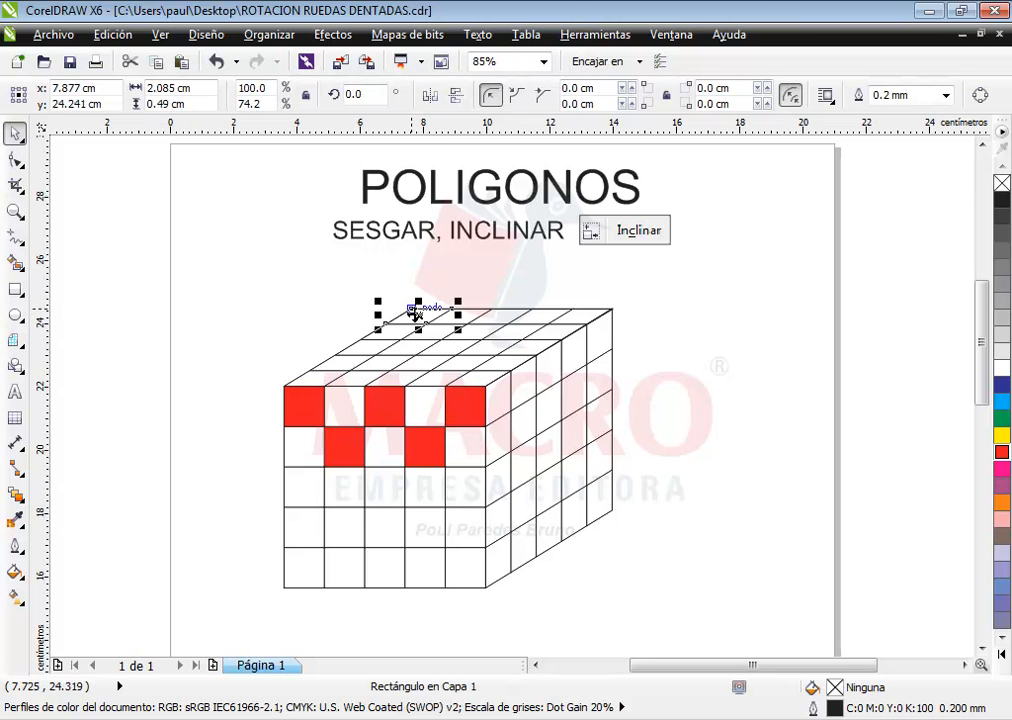
shift+click(507, 316)
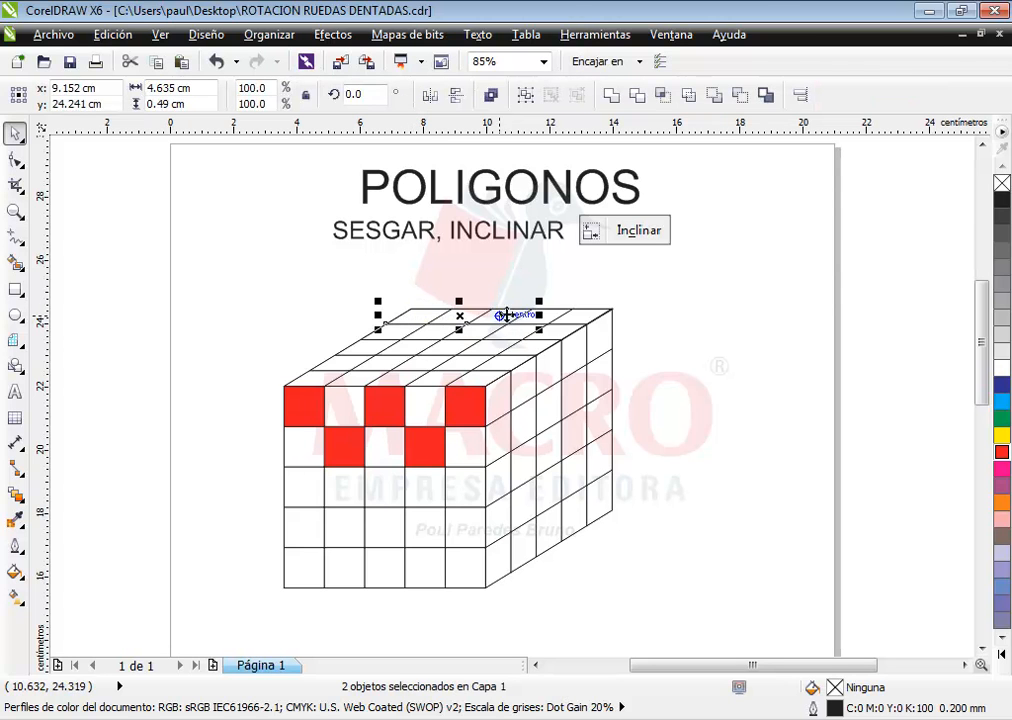
shift+click(583, 322)
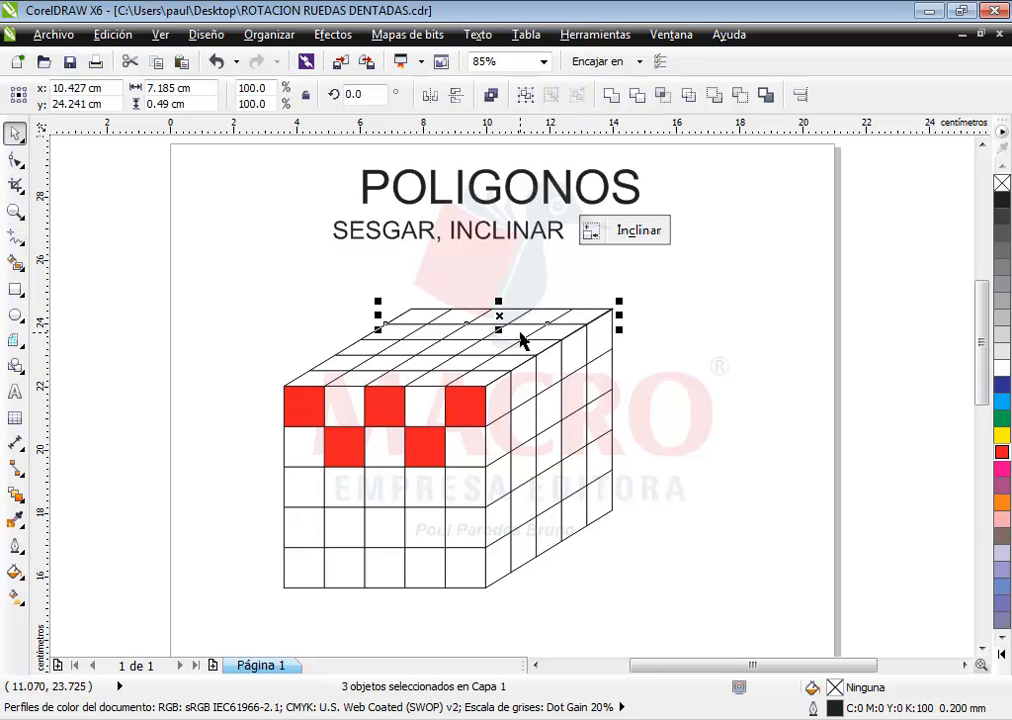
shift+click(520, 340)
shift+click(428, 340)
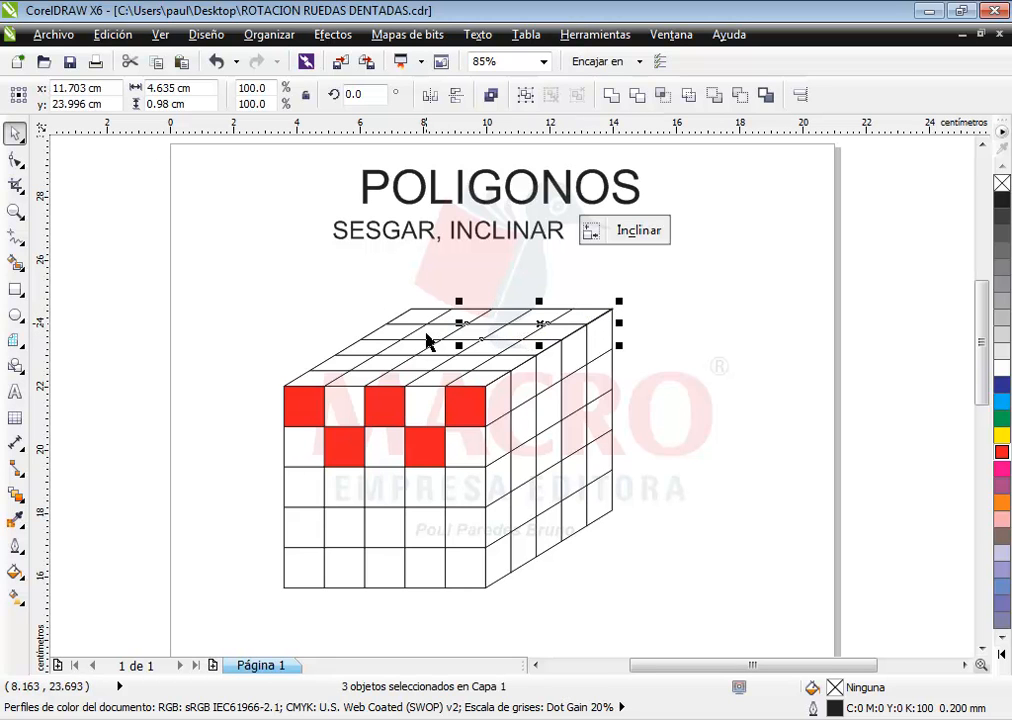
shift+click(372, 355)
shift+click(447, 348)
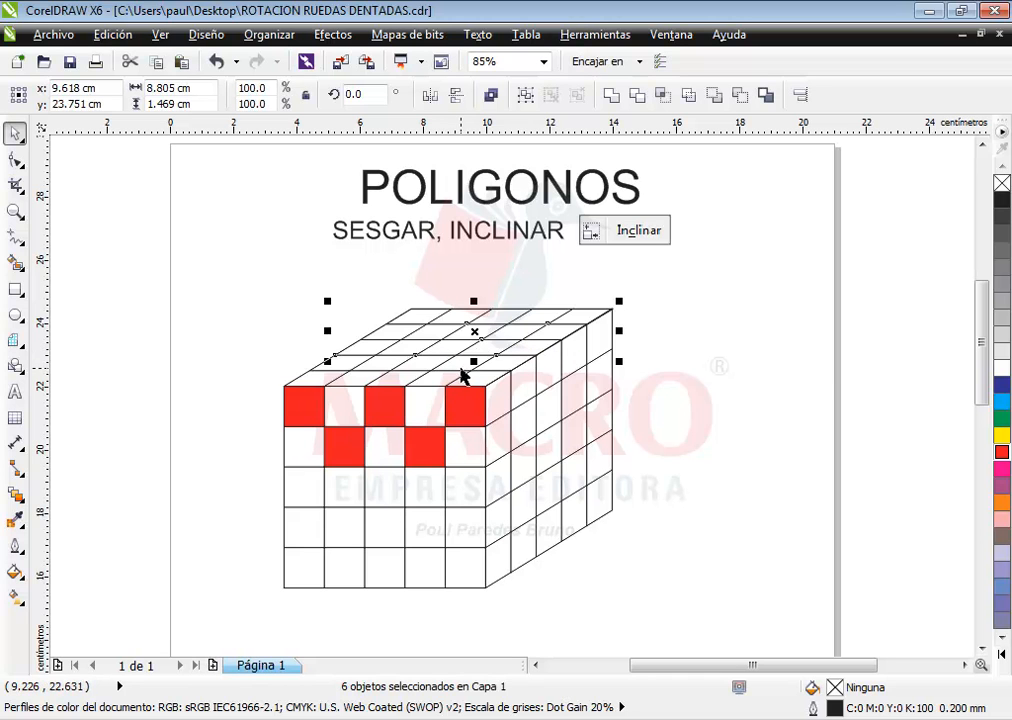
click(1001, 402)
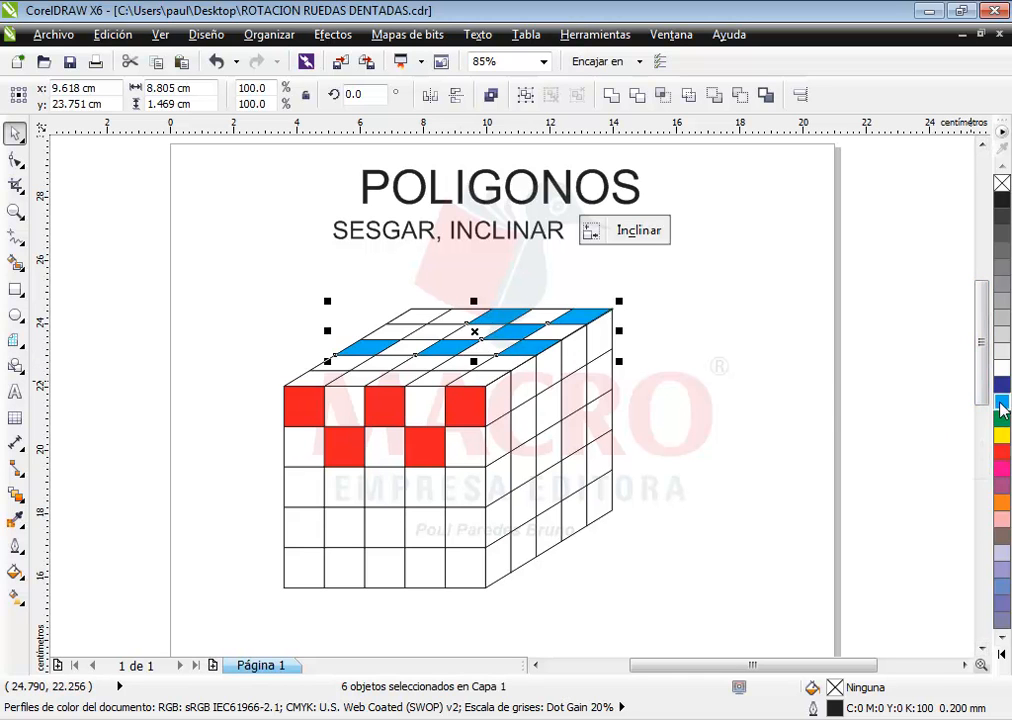
click(734, 402)
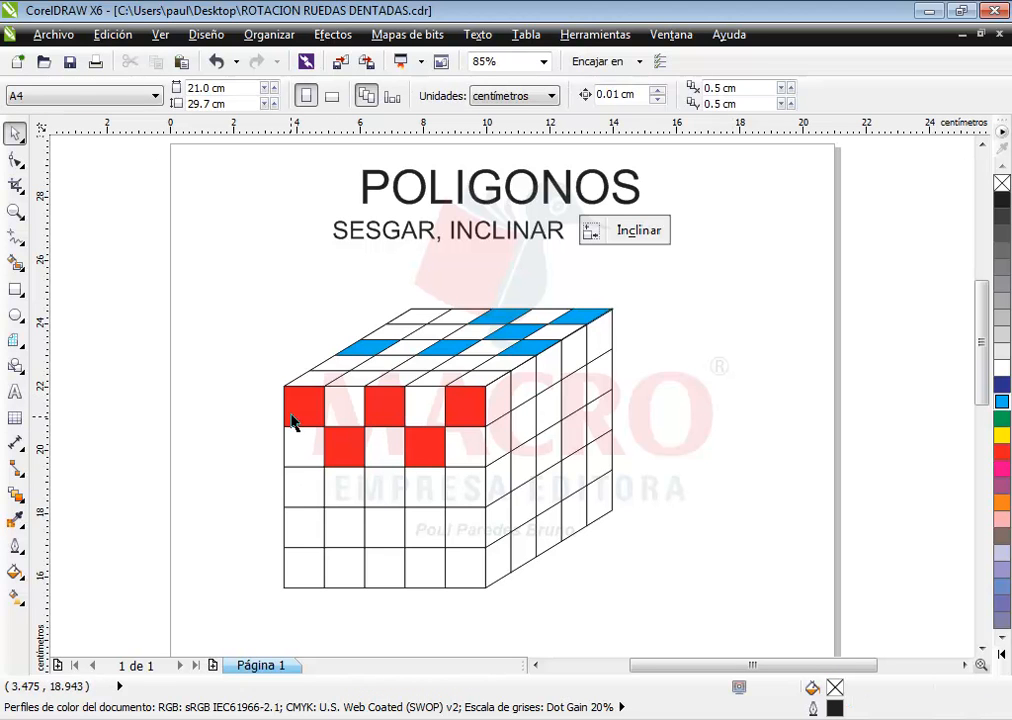
Group all the parts of the cube into one object
drag(217, 265, 684, 612)
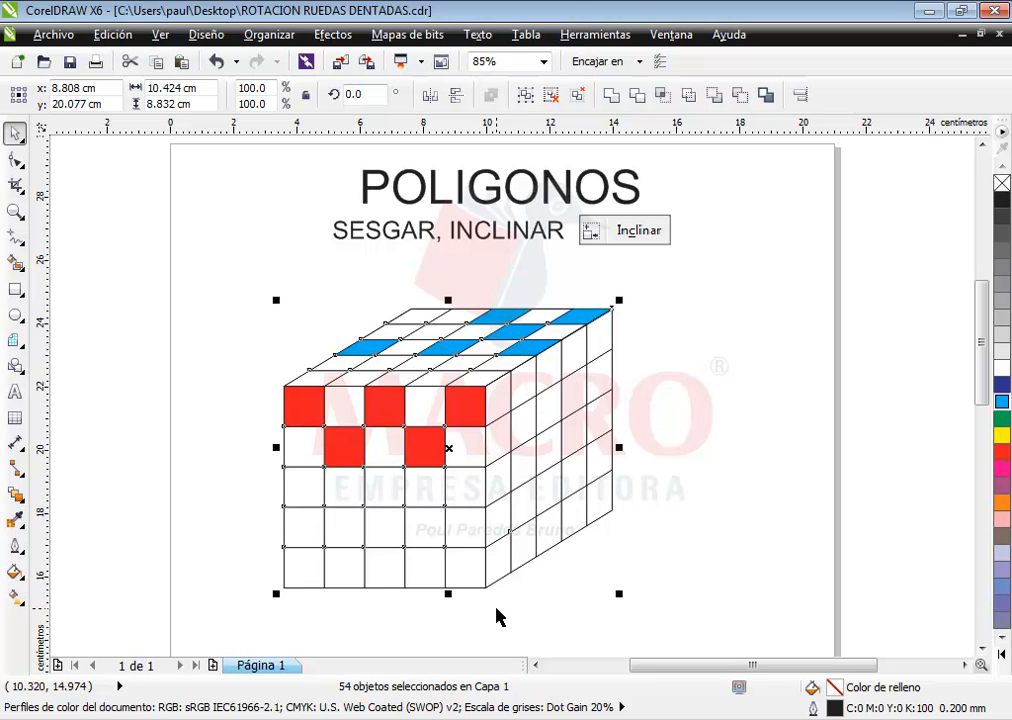
right_click(428, 569)
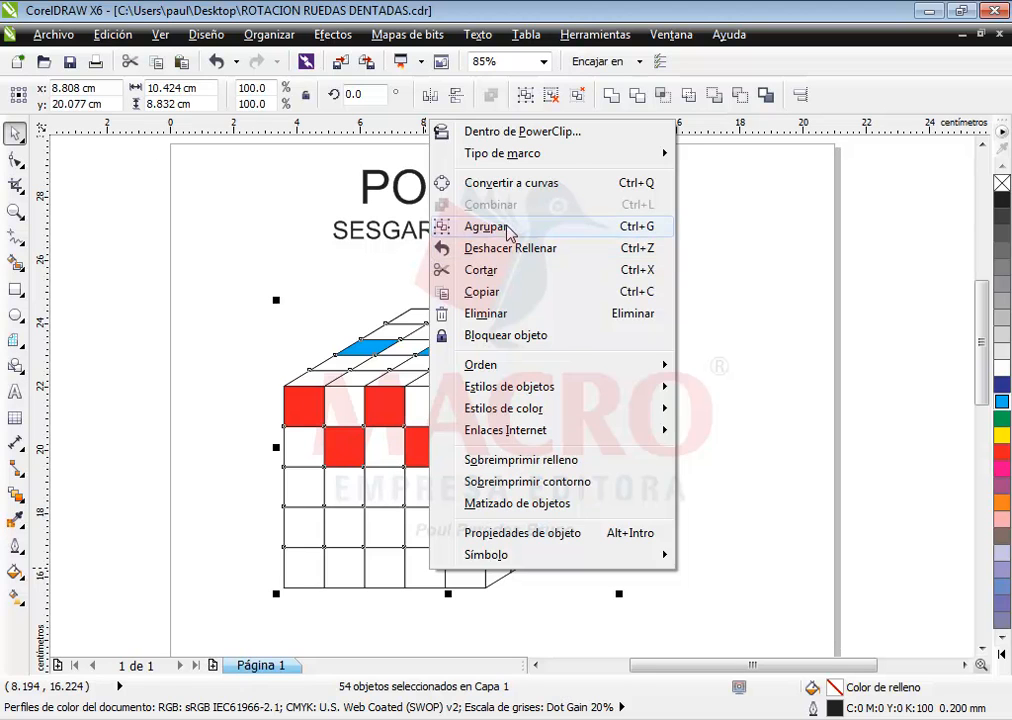
Shrink the grouped cube to about 3.54 by 3 cm and place it in the page's upper right corner beside the title
drag(620, 594, 450, 450)
drag(450, 388, 736, 278)
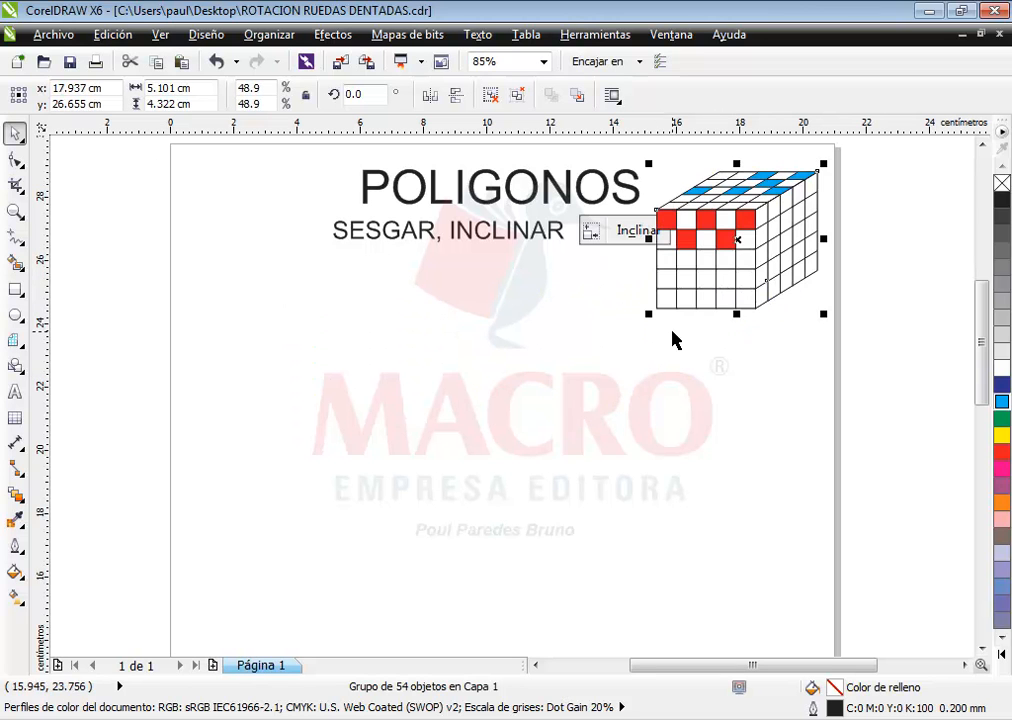
drag(653, 318, 720, 245)
click(685, 328)
click(668, 333)
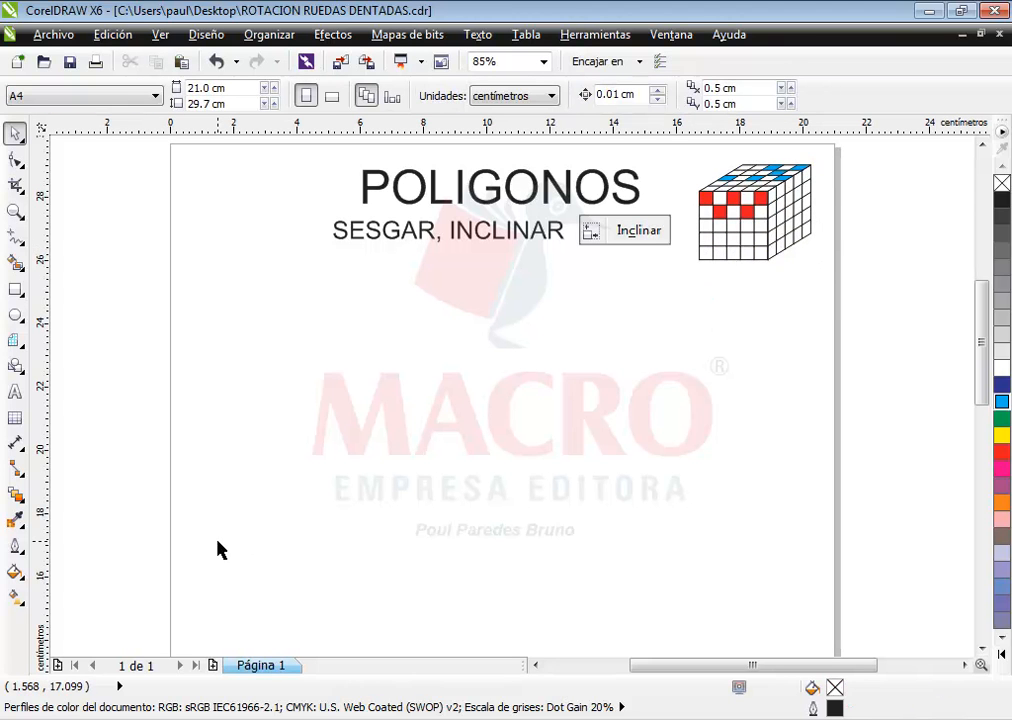
Place a copy of the small cube in the page area below the subtitle and ungroup it
click(726, 260)
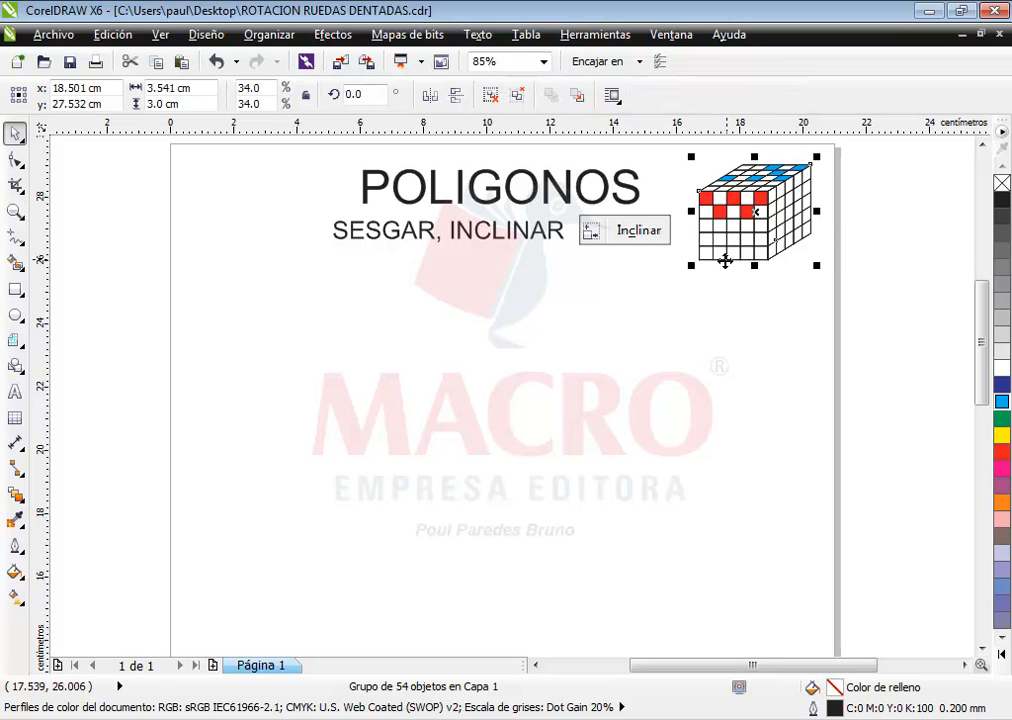
drag(716, 249, 370, 409)
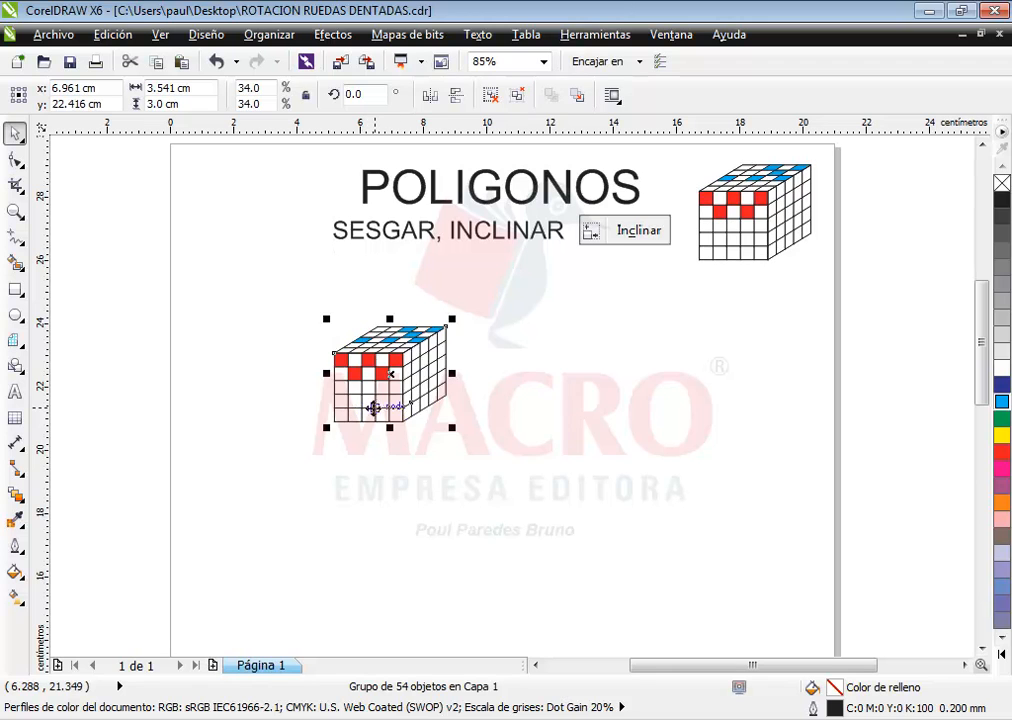
right_click(380, 416)
click(451, 88)
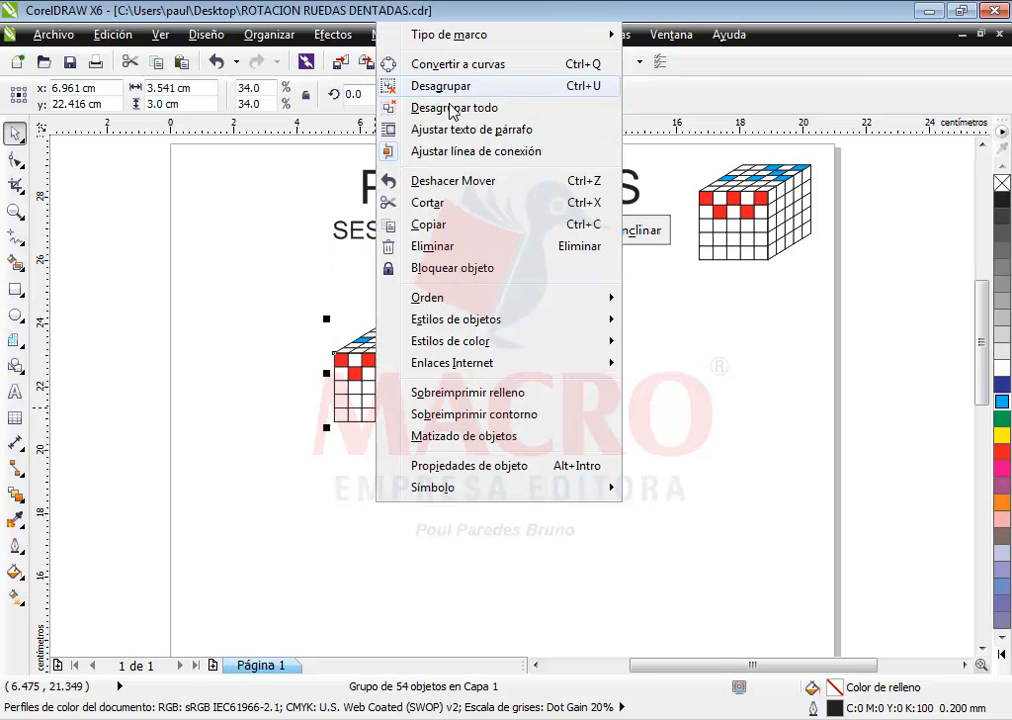
Enlarge the ungrouped cube copy to about 6.83 by 5.79 cm and deselect it
drag(454, 431, 571, 510)
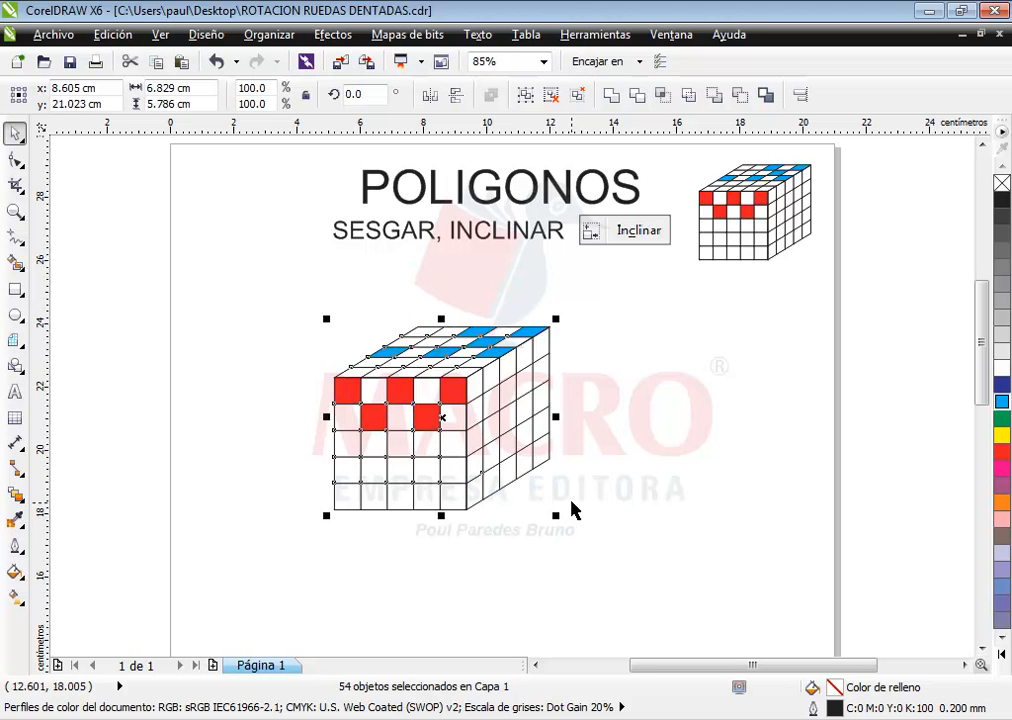
click(670, 425)
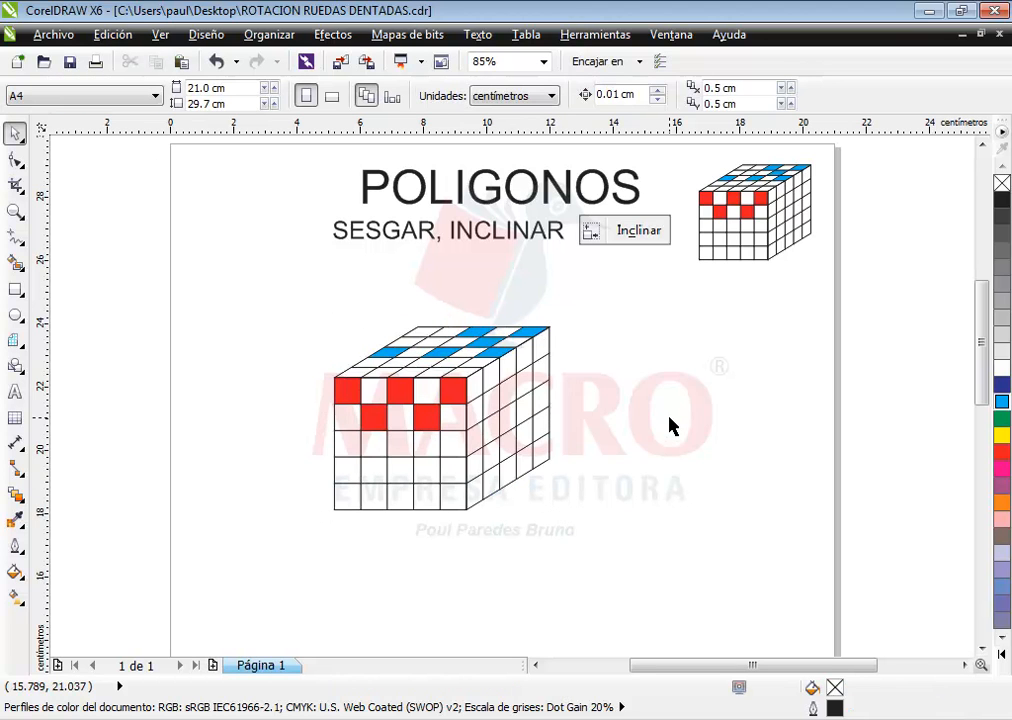
Pull the side grid, one blank front square and one red front square away from the enlarged cube copy
drag(470, 443, 668, 423)
drag(424, 435, 248, 464)
click(397, 390)
drag(397, 395, 232, 380)
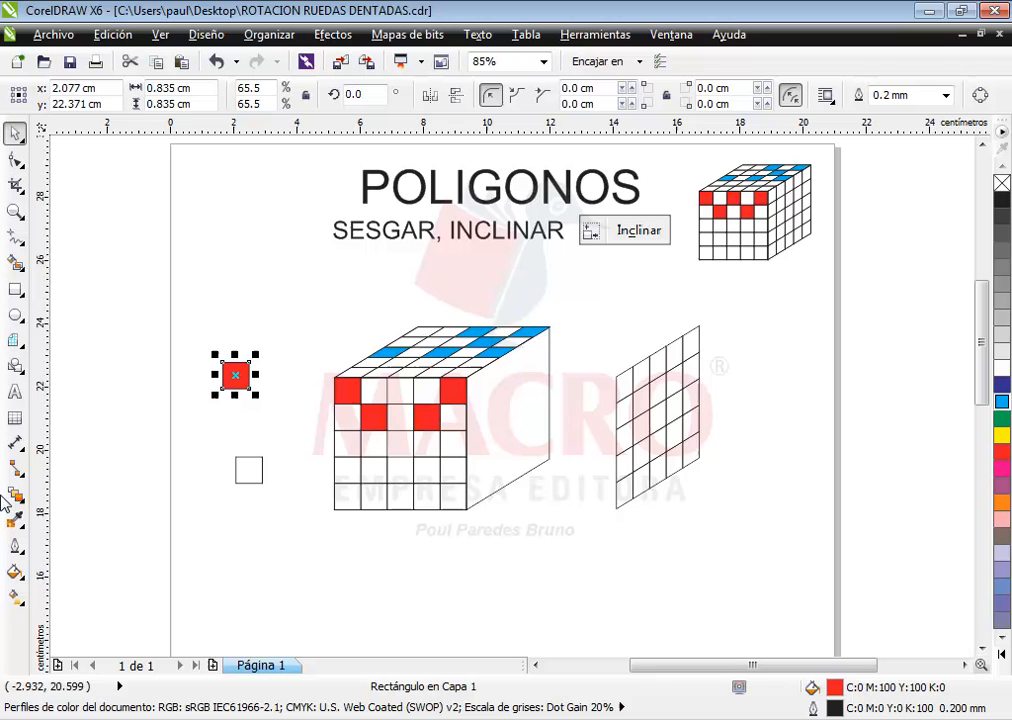
Undo the three moves that separated the side grid and the two front squares from the cube copy
click(216, 62)
click(216, 62)
click(216, 62)
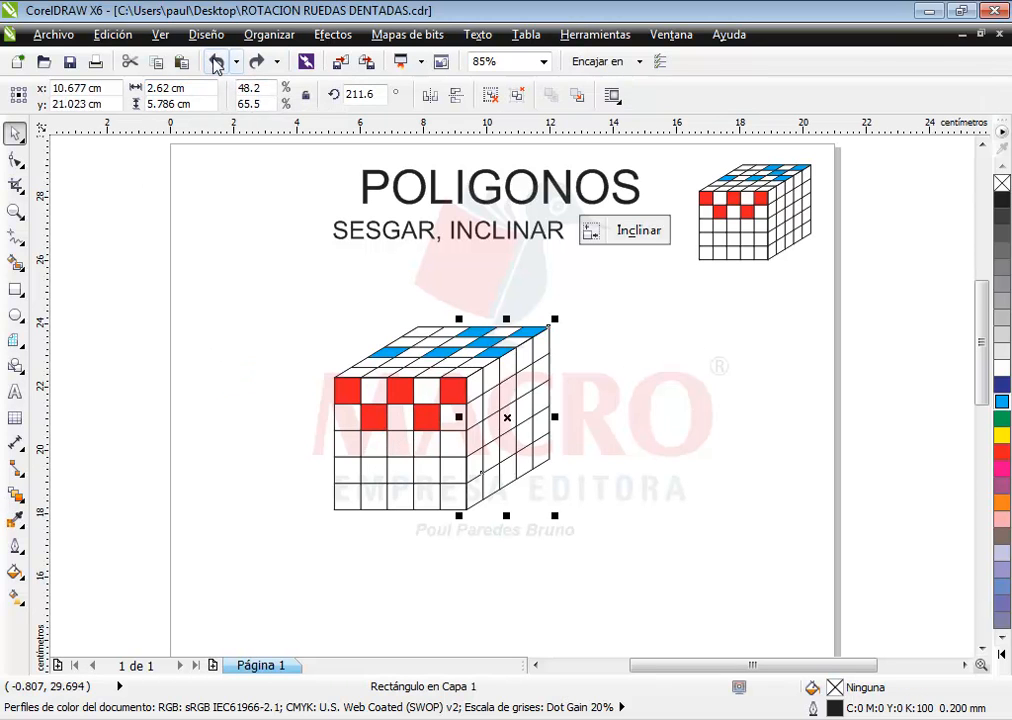
Group all the parts of the enlarged cube copy
drag(259, 283, 617, 542)
right_click(483, 472)
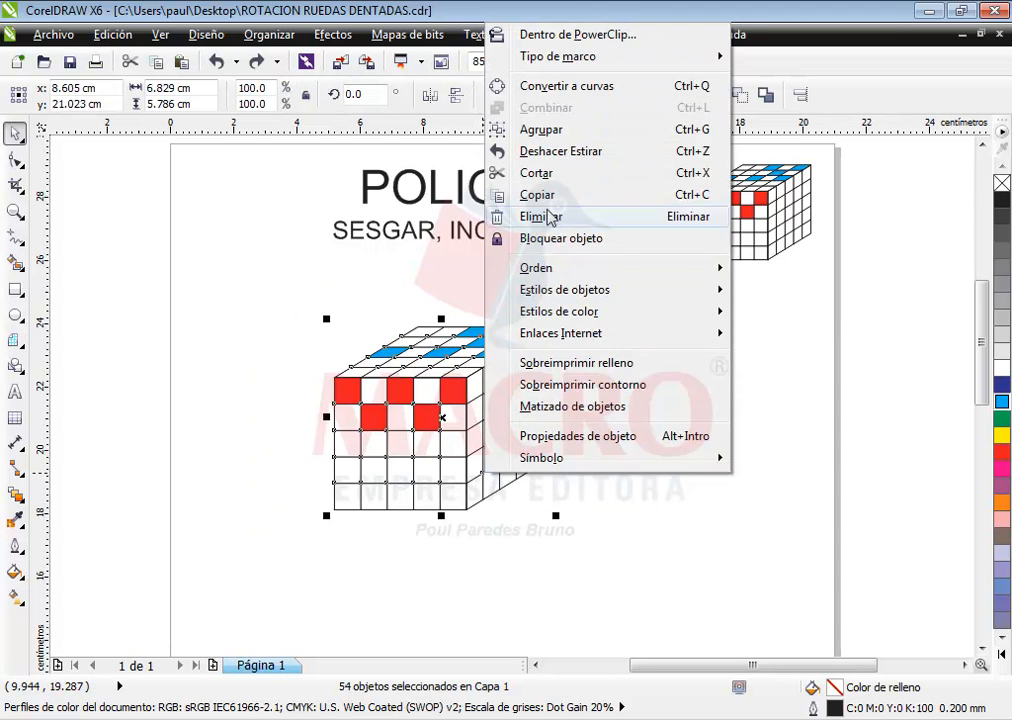
click(541, 130)
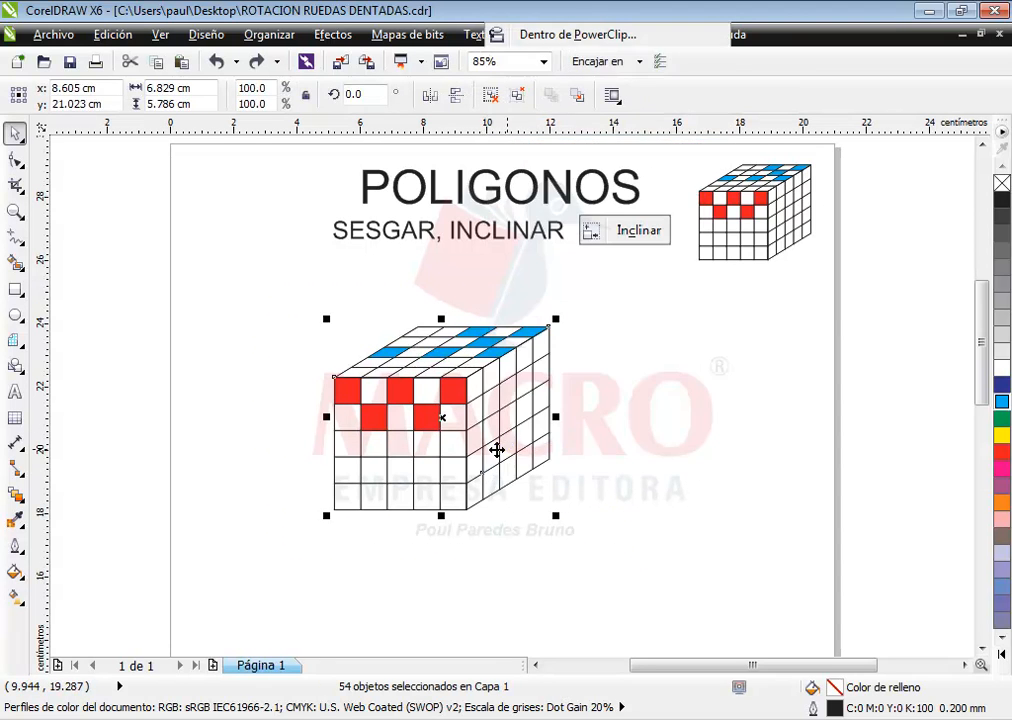
Shrink the grouped cube copy to about 5.08 by 4.31 cm at the page's left edge, and delete it
drag(422, 416, 314, 406)
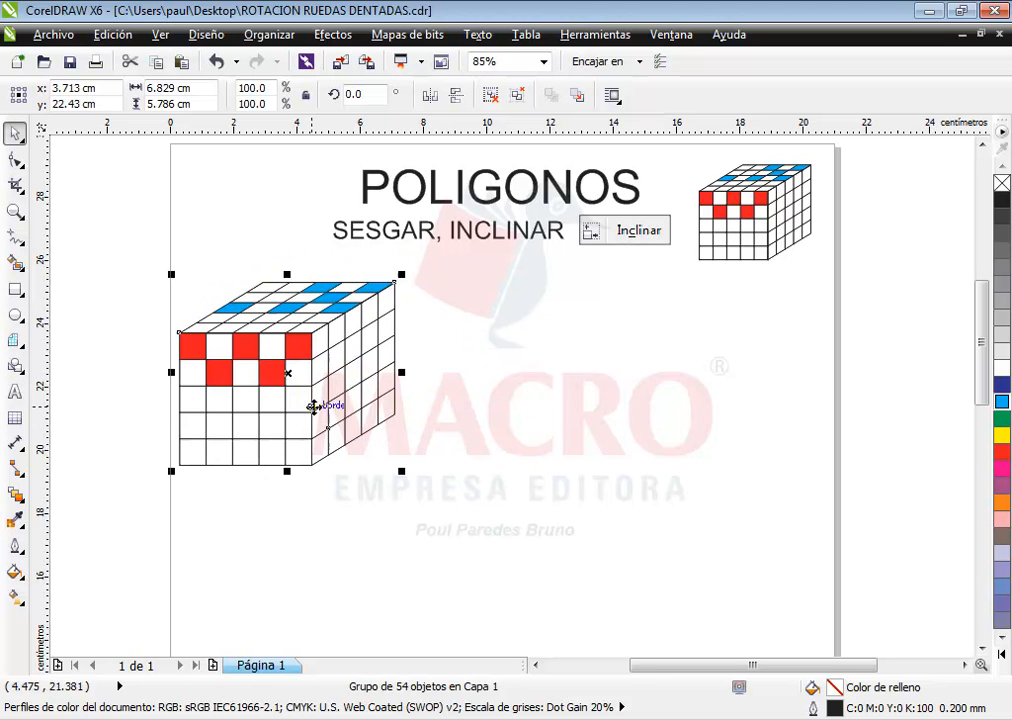
drag(380, 456, 339, 429)
drag(265, 400, 266, 370)
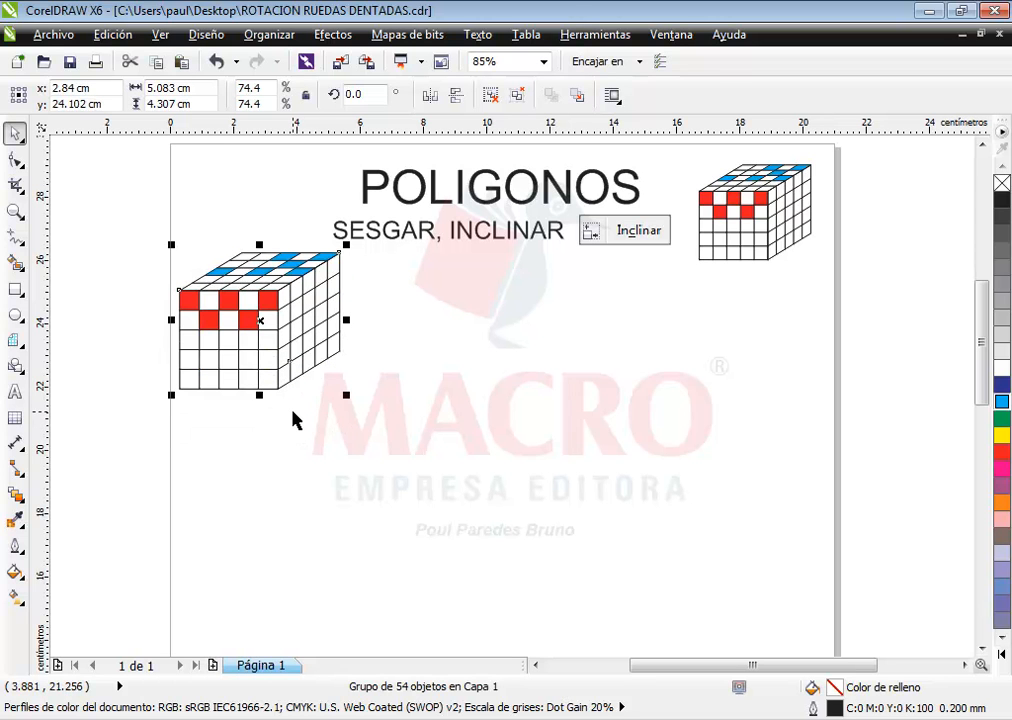
key(Delete)
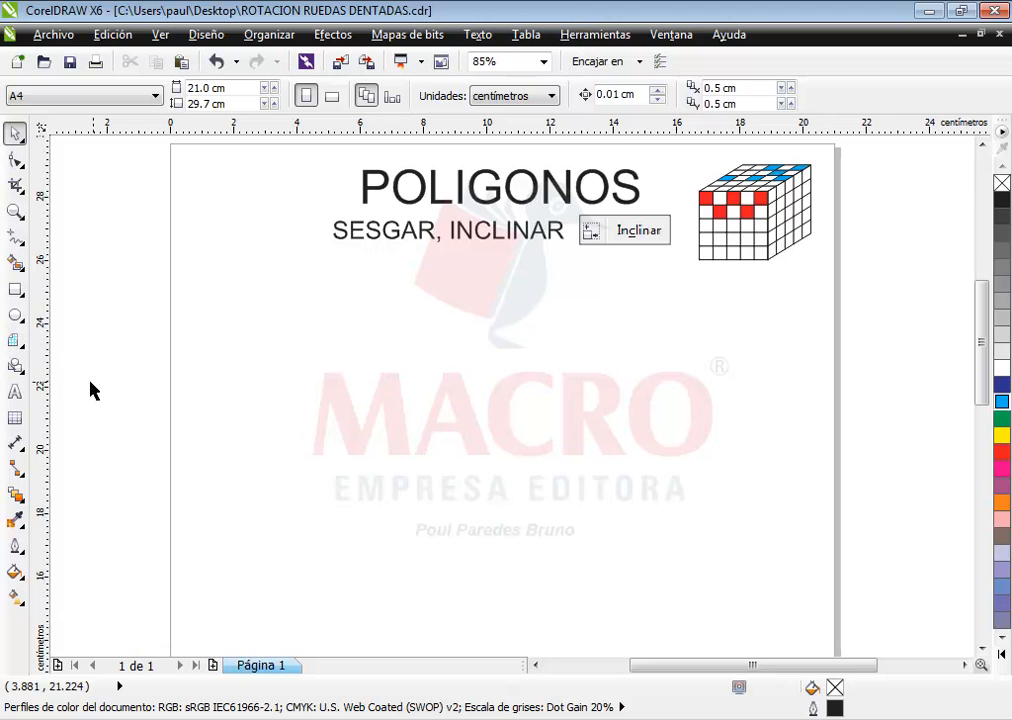
Draw a square about 3.56 cm wide in the lower left part of the page and shift it slightly down and left
click(16, 291)
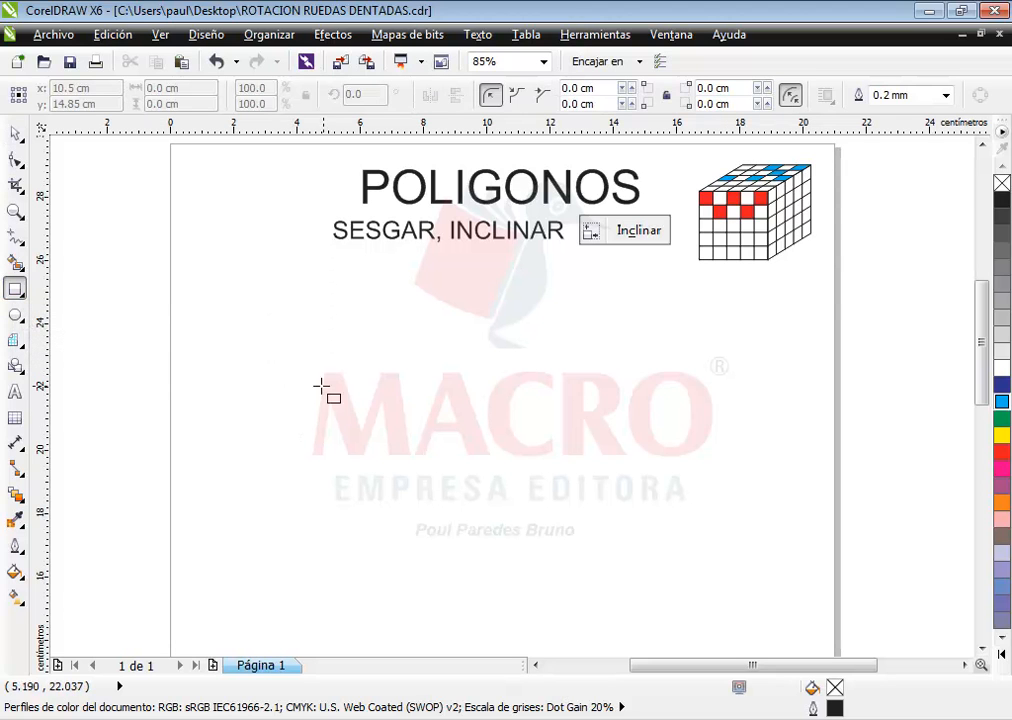
drag(279, 437, 391, 550)
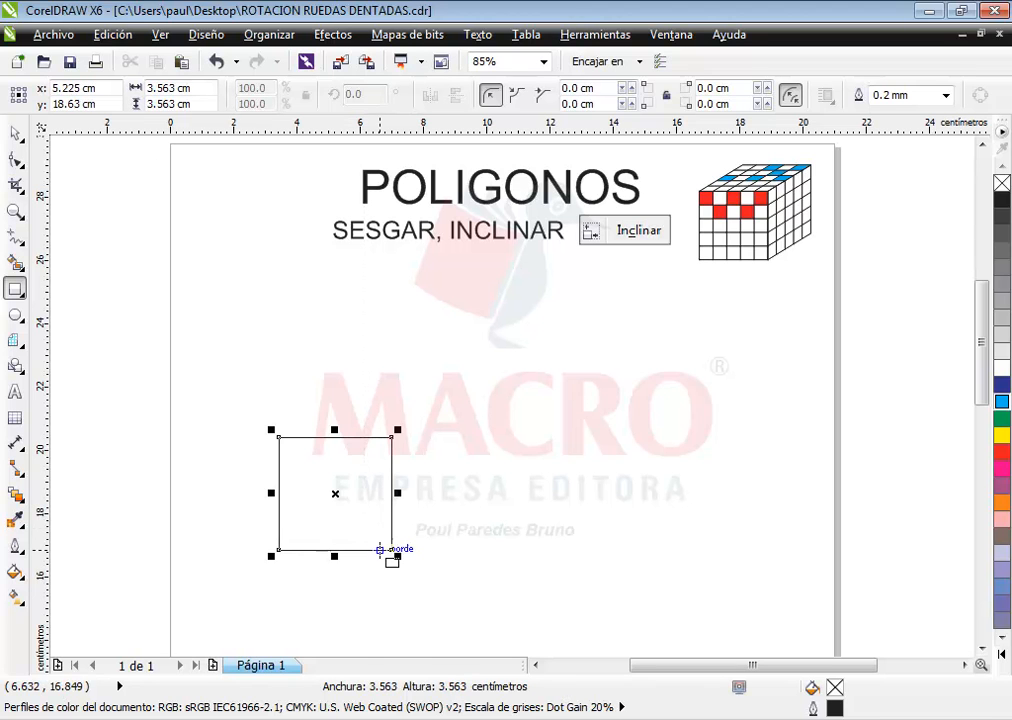
click(15, 133)
drag(313, 480, 289, 522)
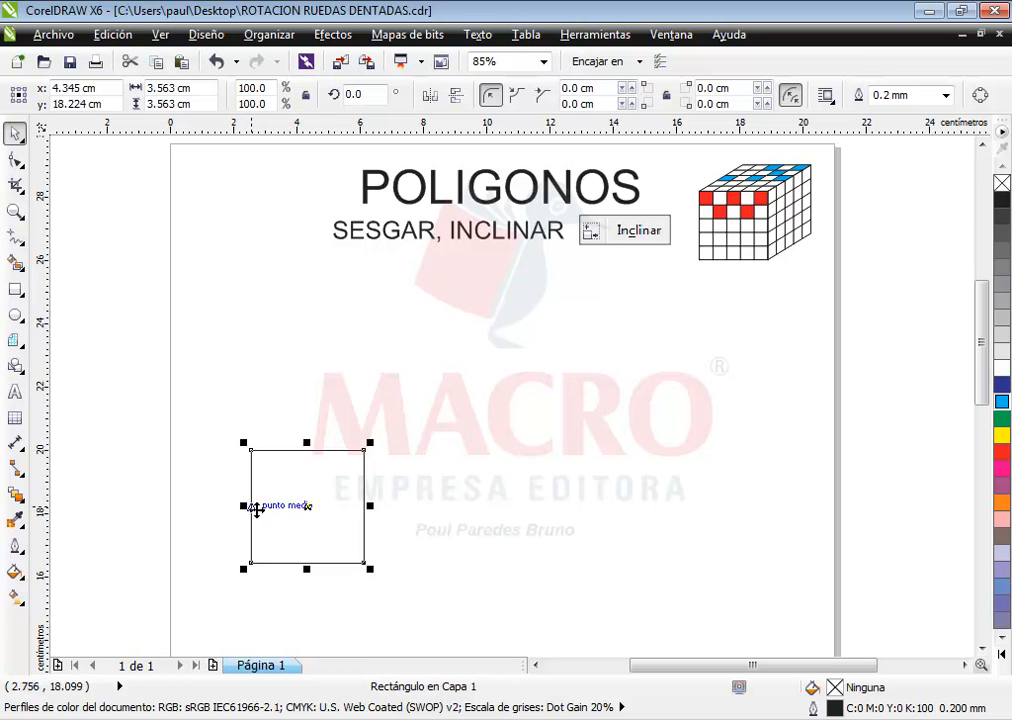
Add a wider mirrored copy against the square's right edge, spanning about 10.04 cm together, and move both shapes to the right
drag(244, 506, 569, 507)
drag(641, 617, 206, 402)
drag(434, 514, 490, 529)
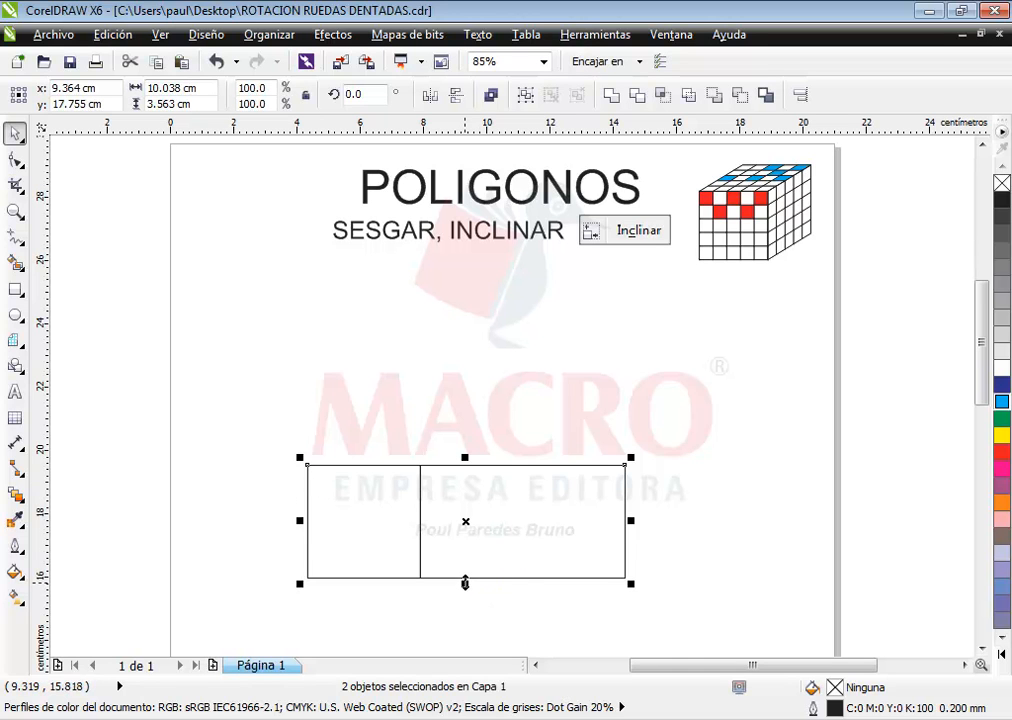
Add mirrored copies of both shapes directly above them, about 2.94 cm high, and clear the selection
drag(465, 583, 465, 366)
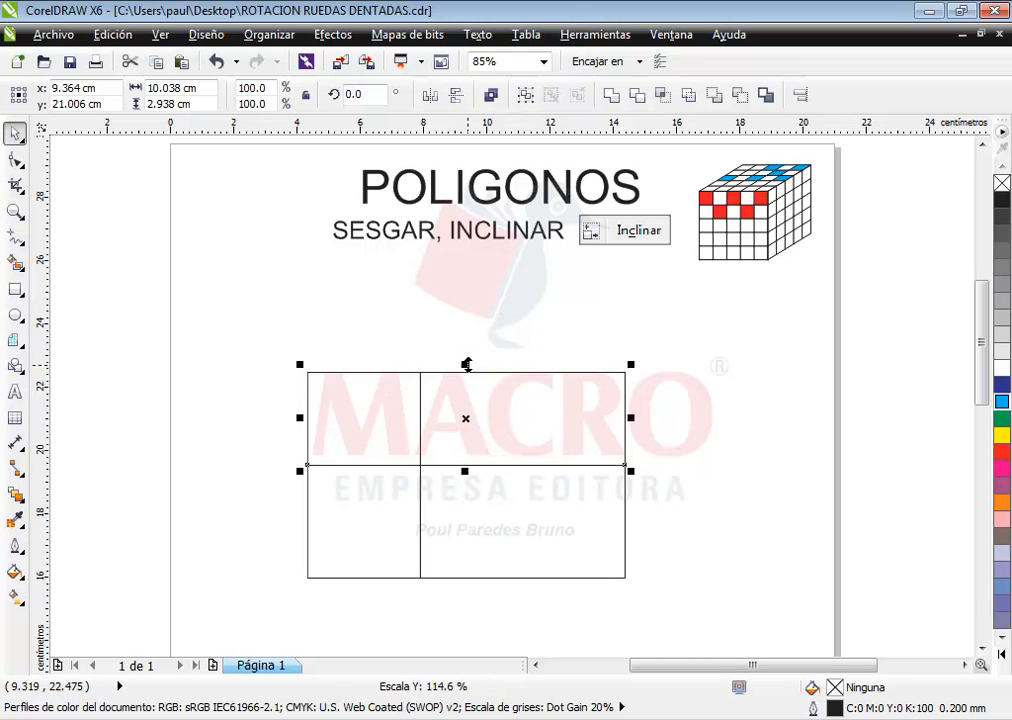
click(712, 467)
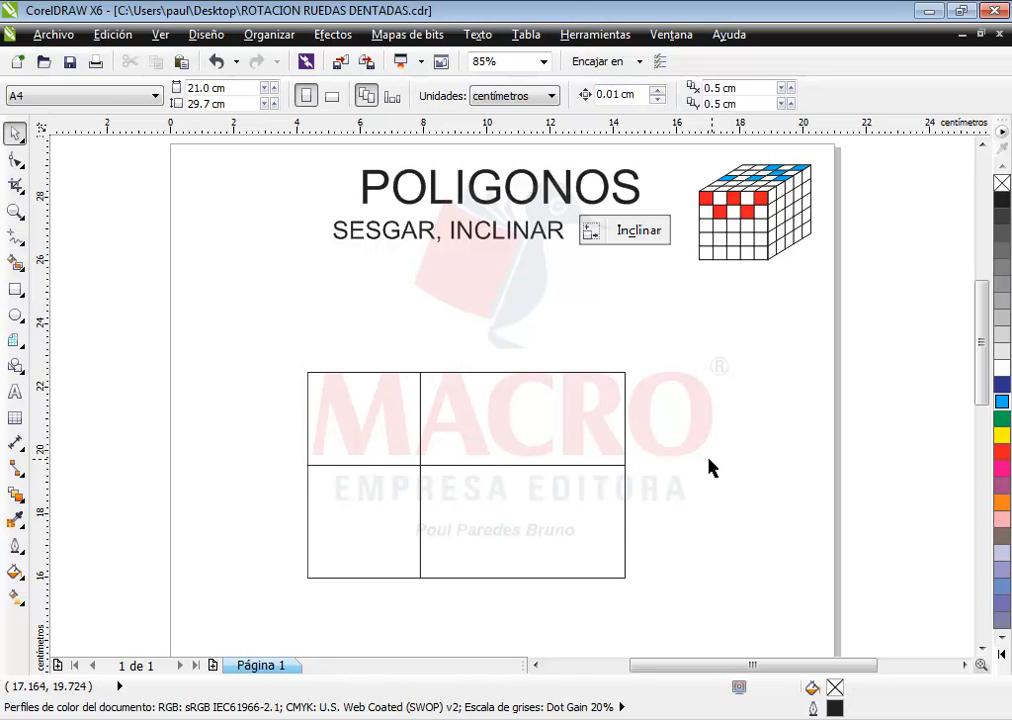
Convert the upper-left rectangle to curves and place a vertical guideline through its centre
click(377, 419)
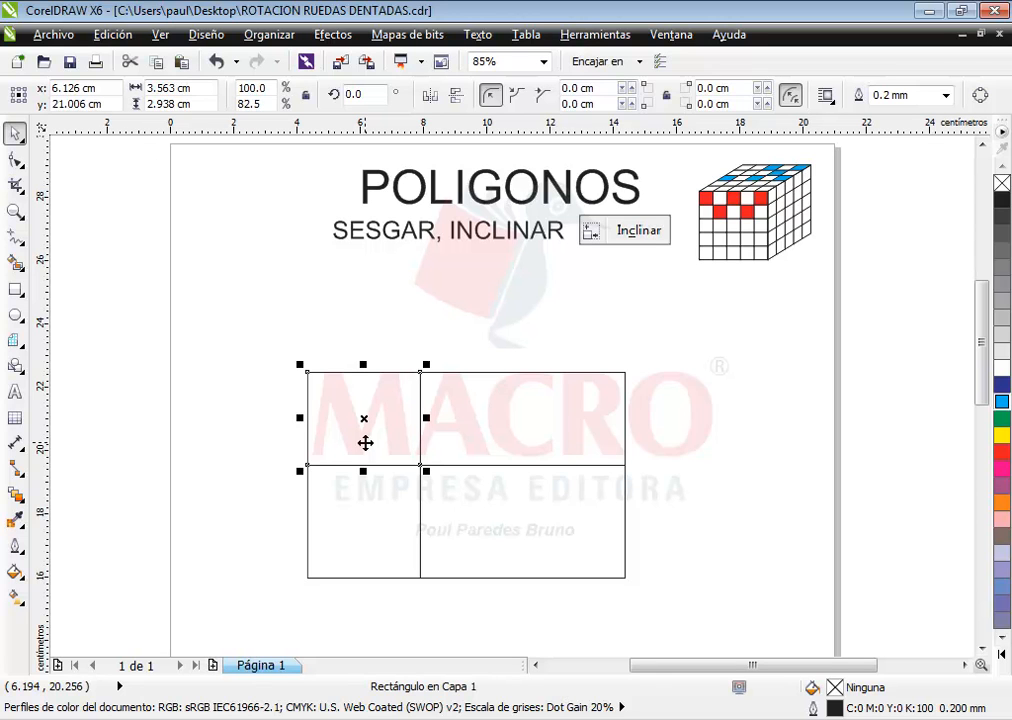
key(ctrl+q)
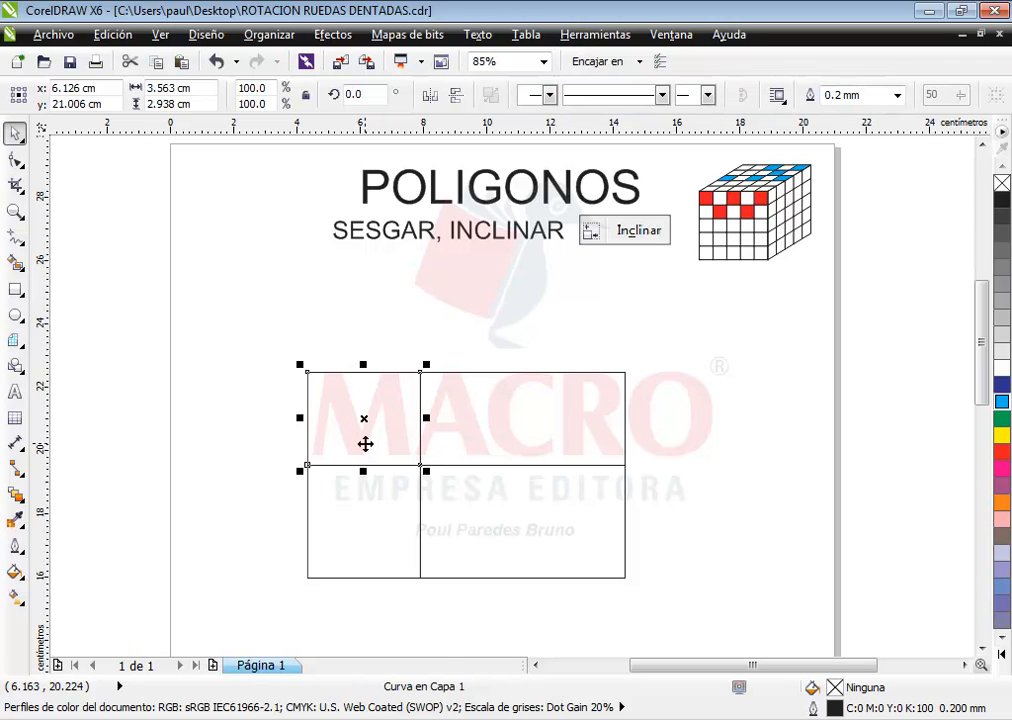
click(13, 166)
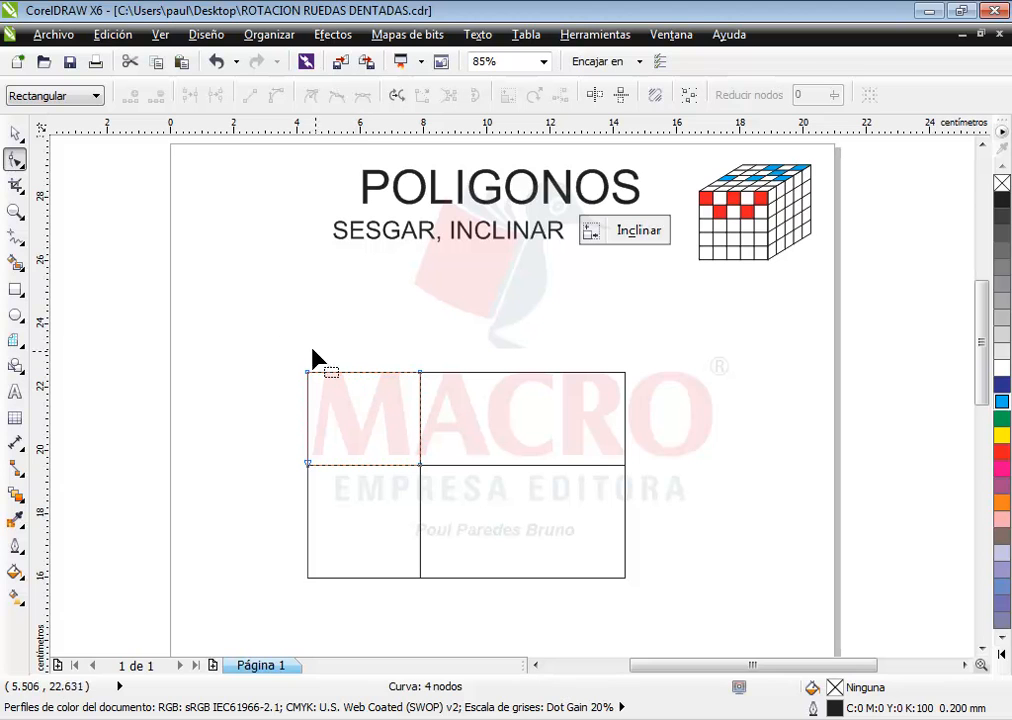
click(15, 133)
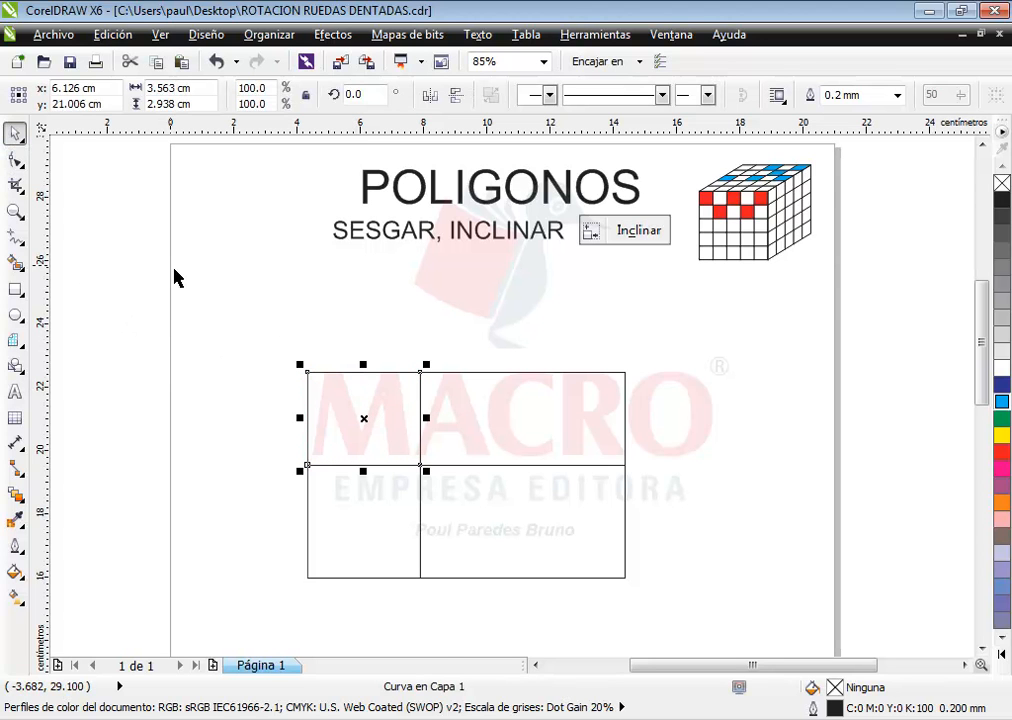
drag(42, 373, 362, 414)
click(318, 413)
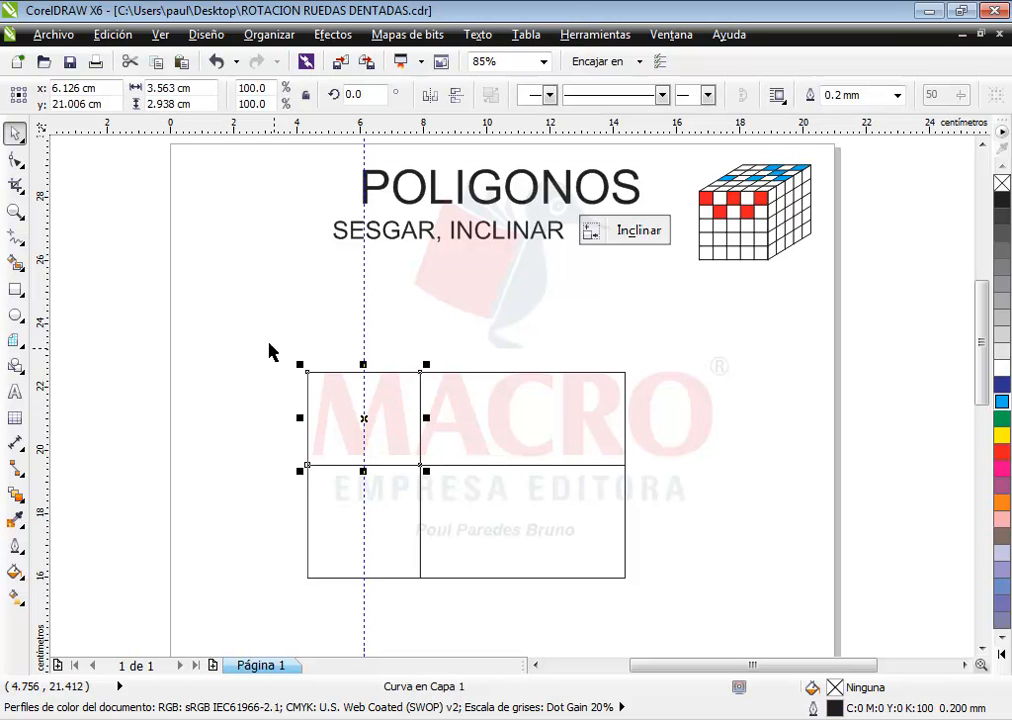
Add a node at the middle of the converted rectangle's upper edge and align it exactly with the guideline
click(15, 211)
drag(258, 337, 669, 601)
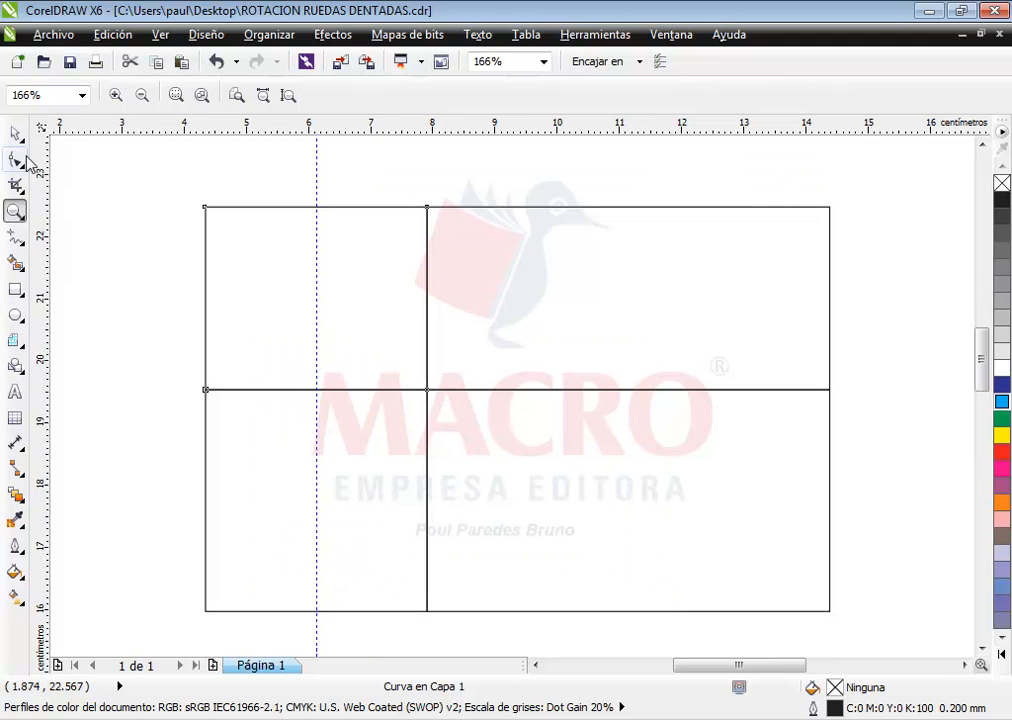
click(15, 133)
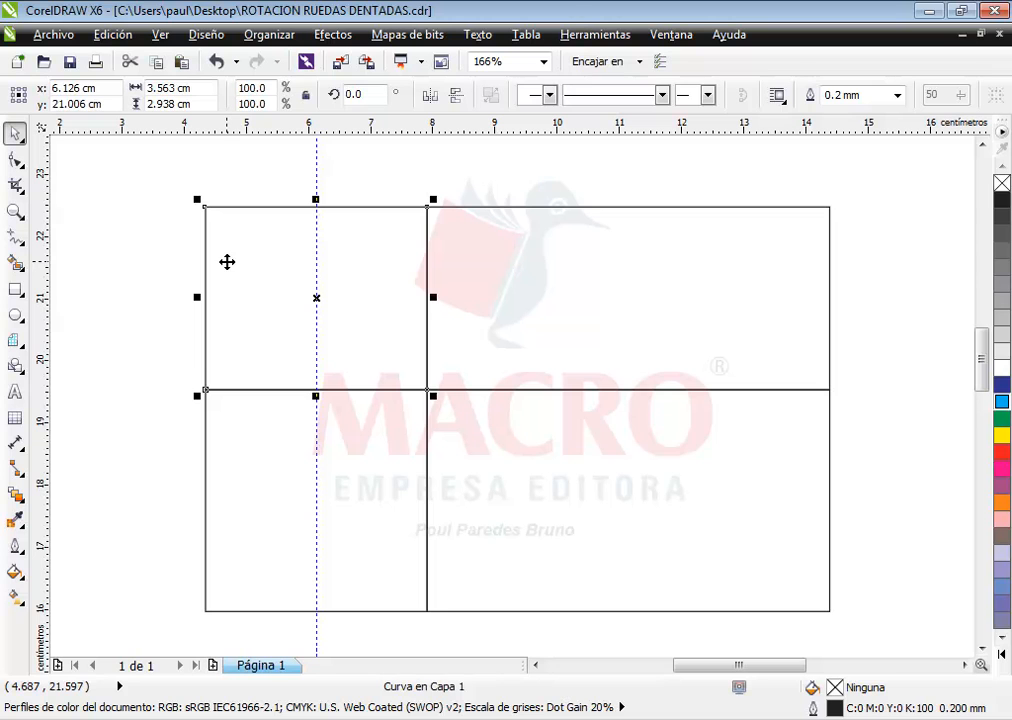
click(15, 158)
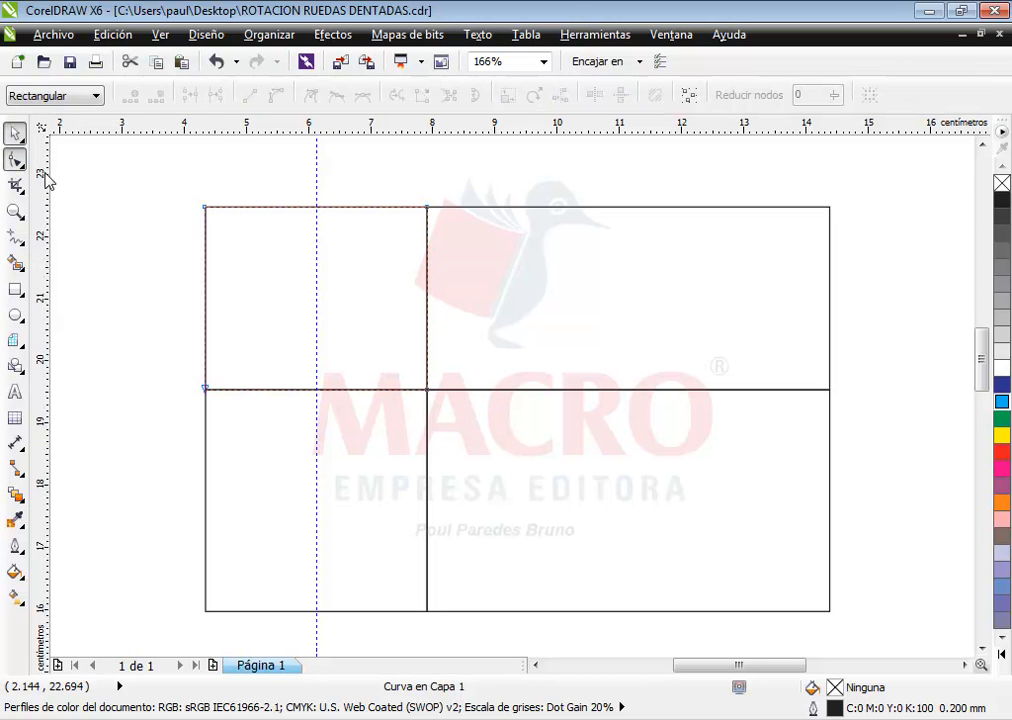
click(315, 207)
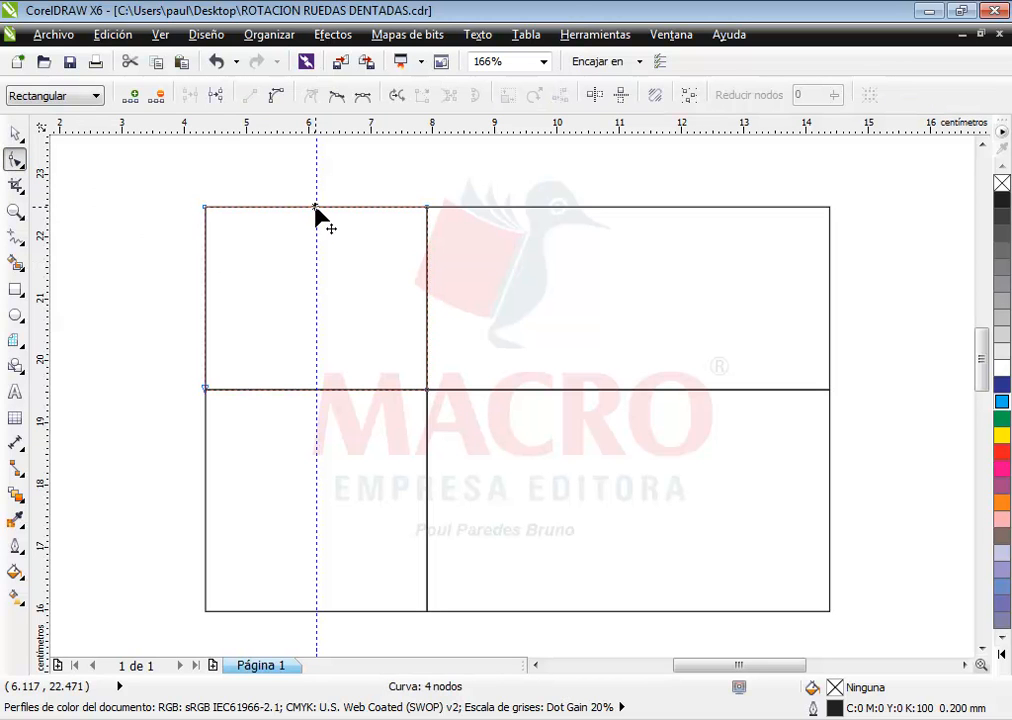
double_click(315, 208)
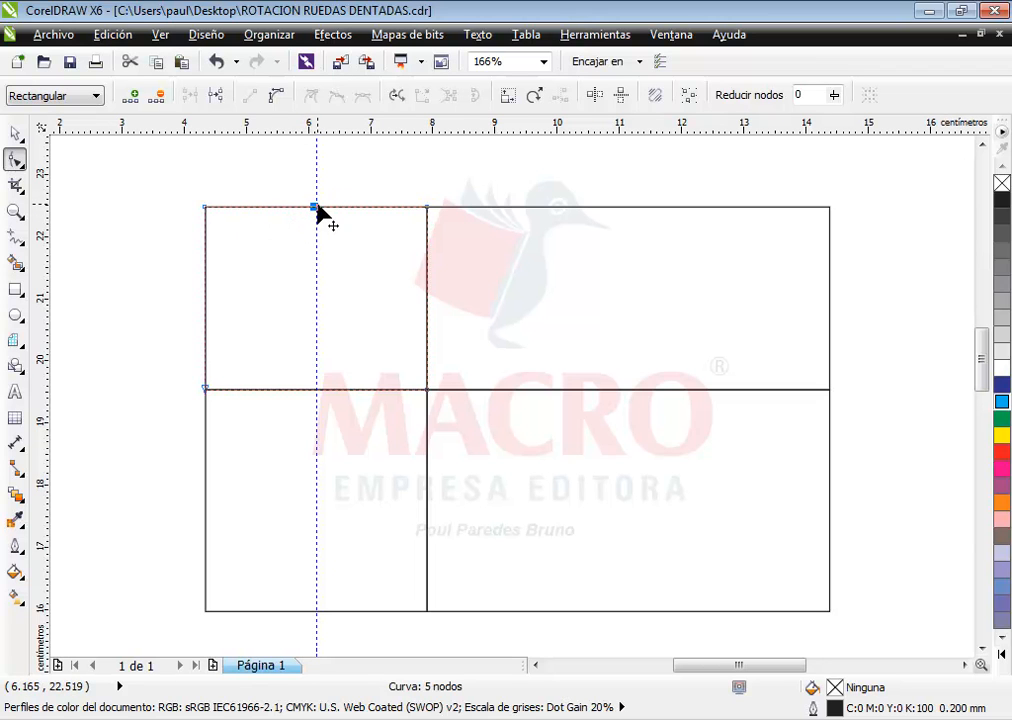
scroll(316, 213, up, 5)
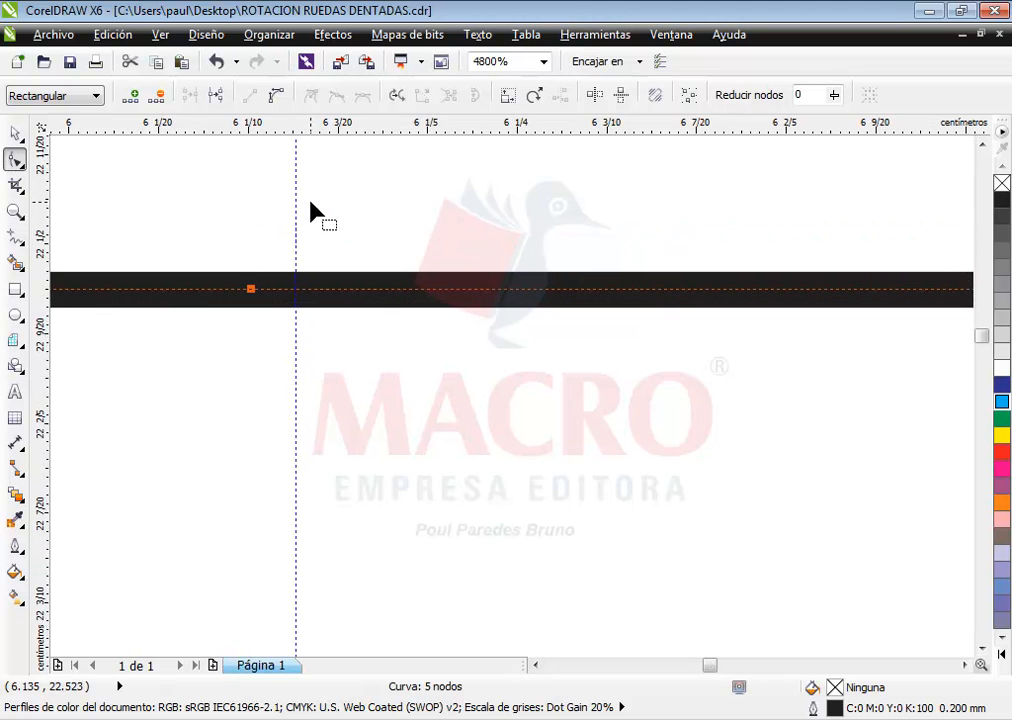
scroll(280, 285, up, 1)
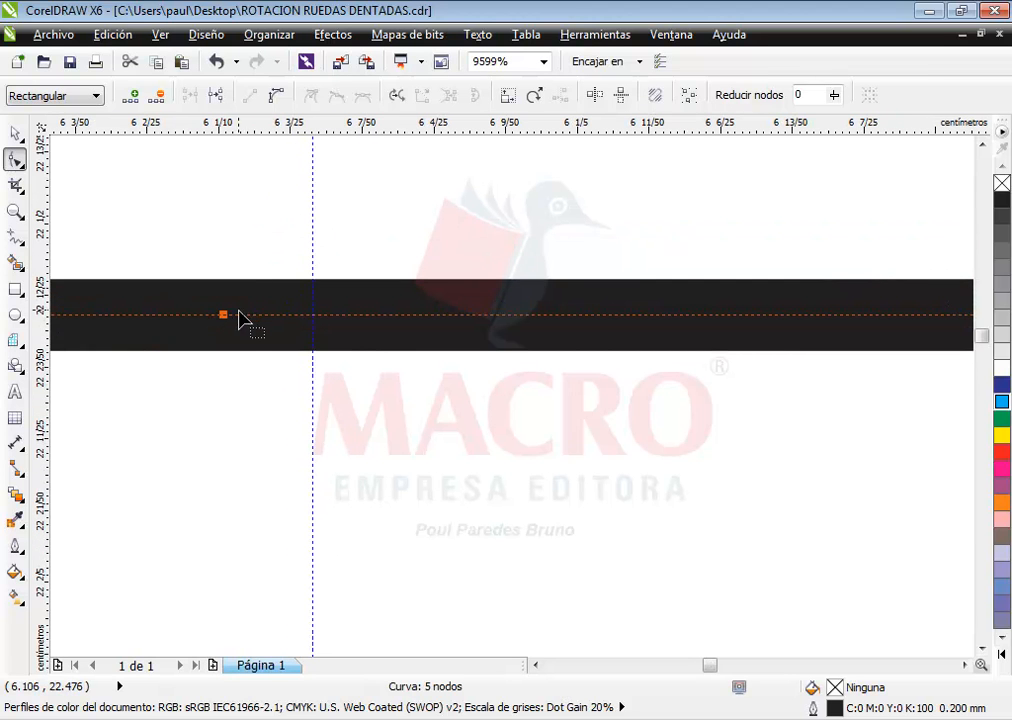
drag(228, 325, 312, 333)
scroll(312, 335, down, 5)
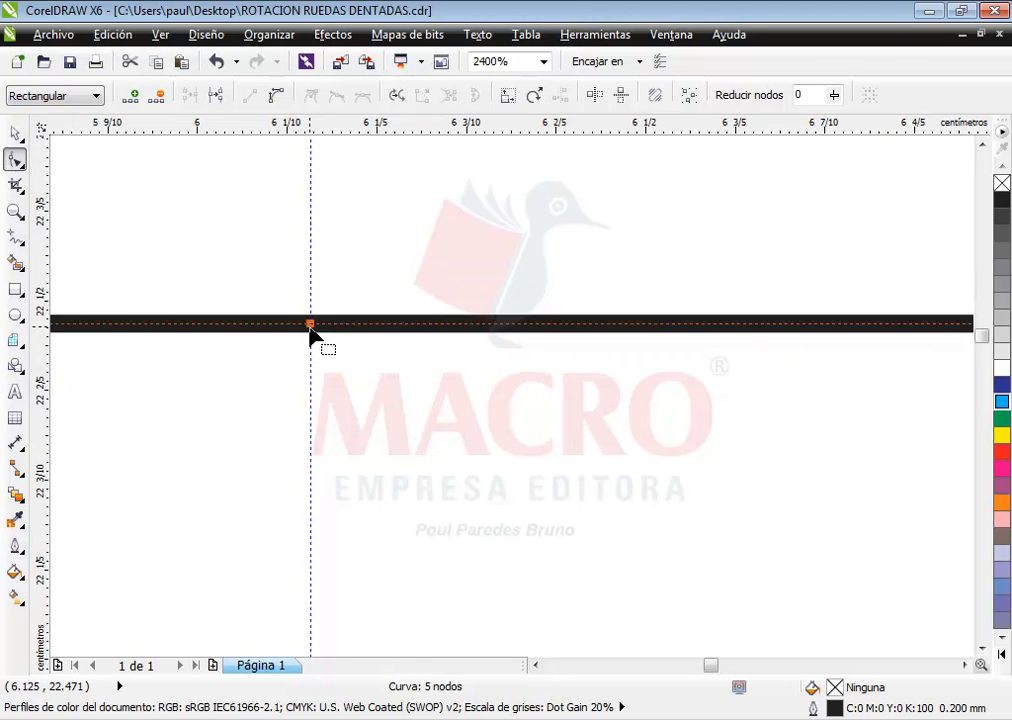
scroll(312, 338, down, 1)
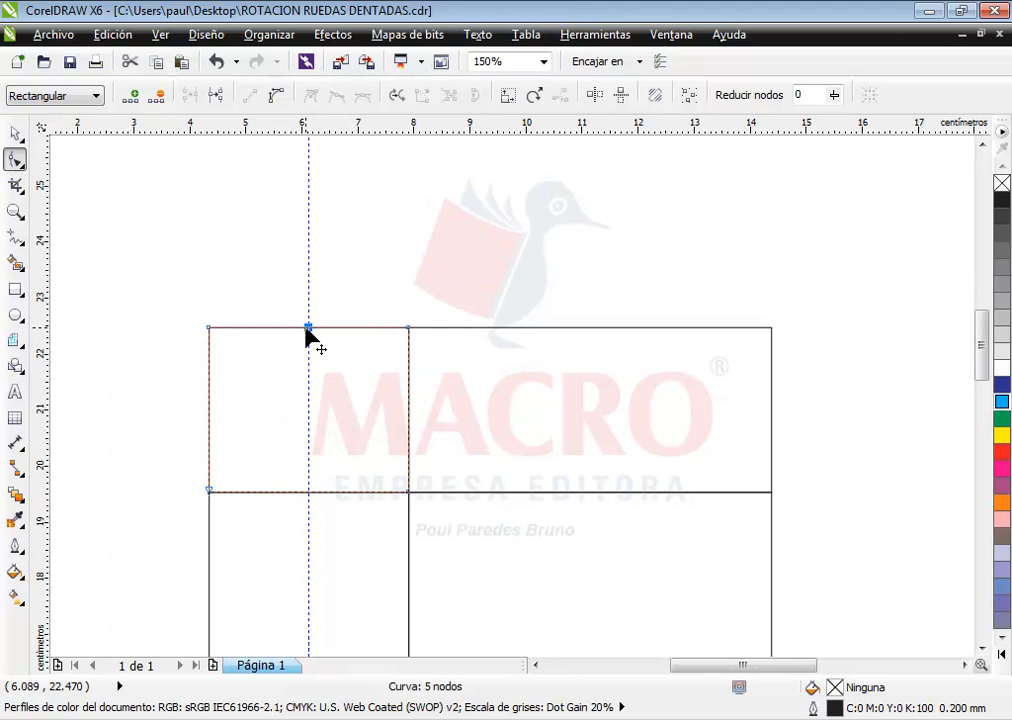
Delete the shape's two upper corner nodes to turn it into a triangle
click(209, 328)
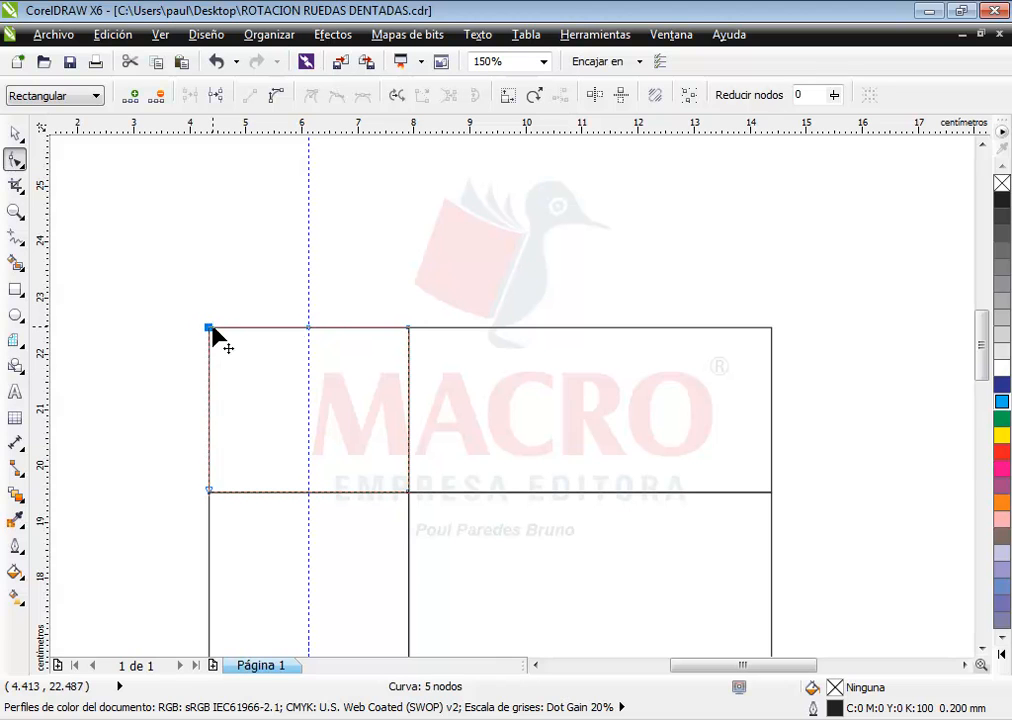
key(Delete)
click(409, 330)
key(Delete)
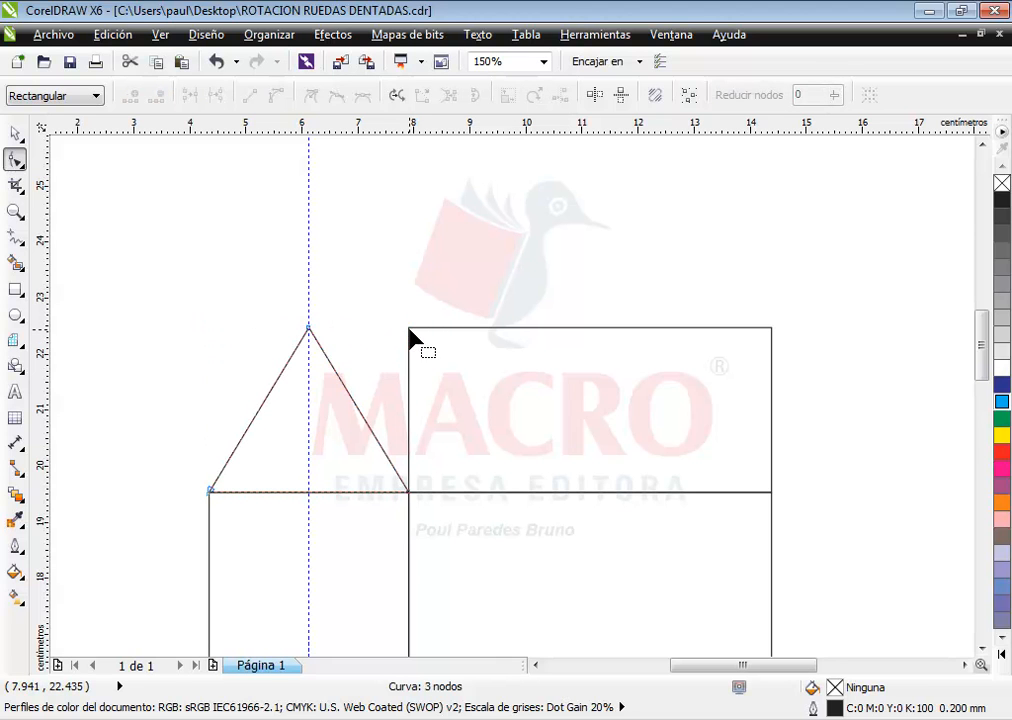
click(15, 133)
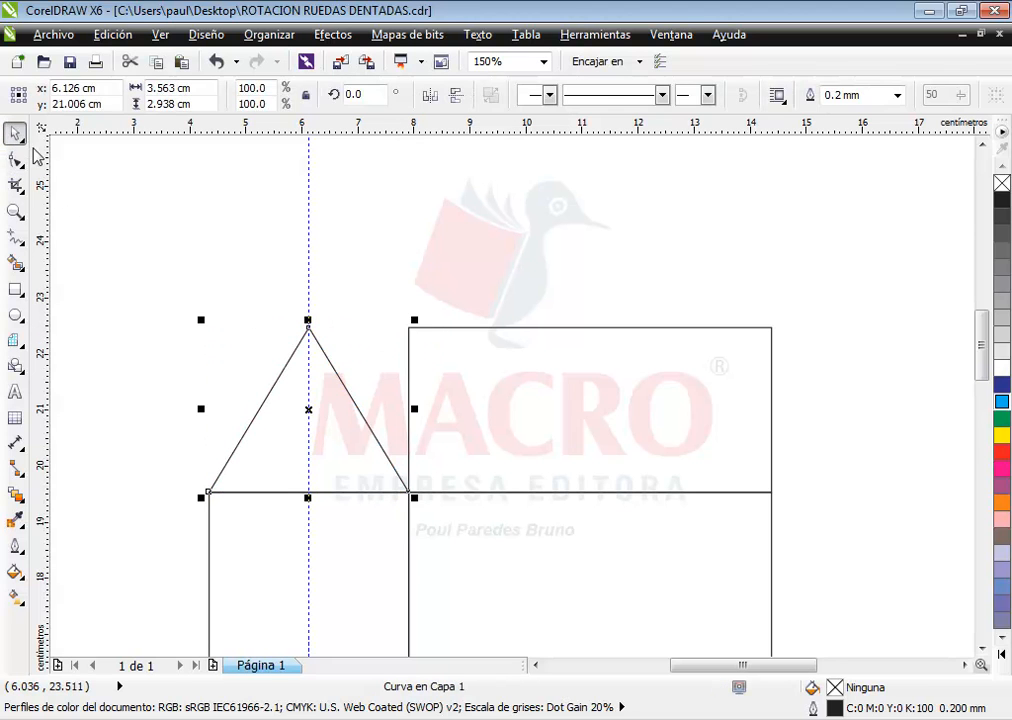
Remove the vertical guideline and delete the node-edited triangle
click(170, 242)
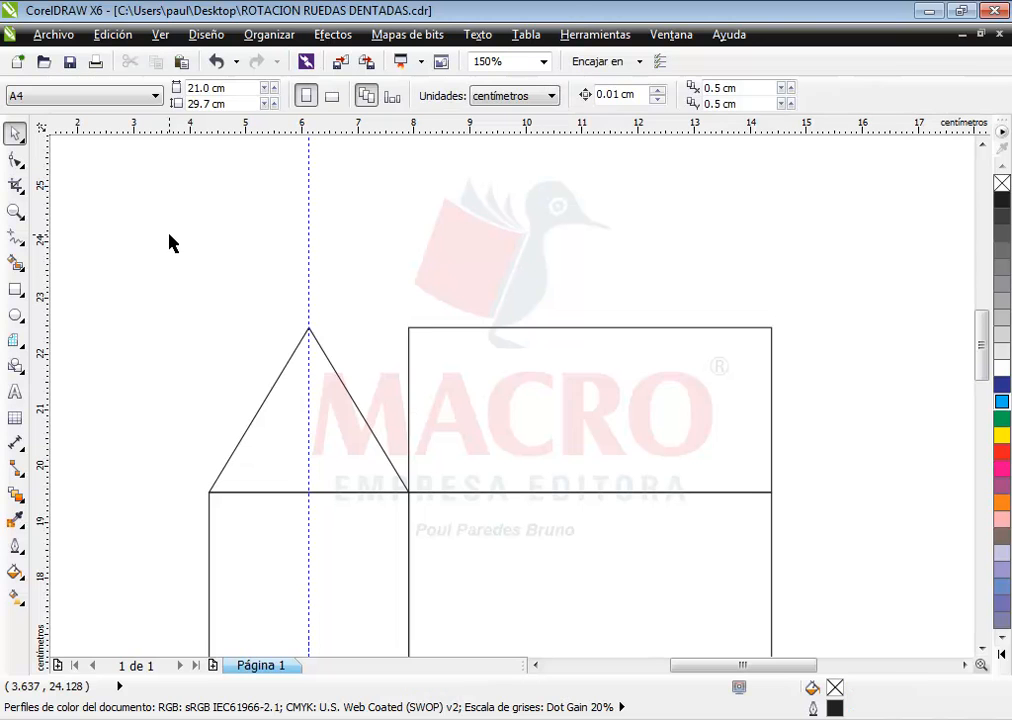
click(308, 226)
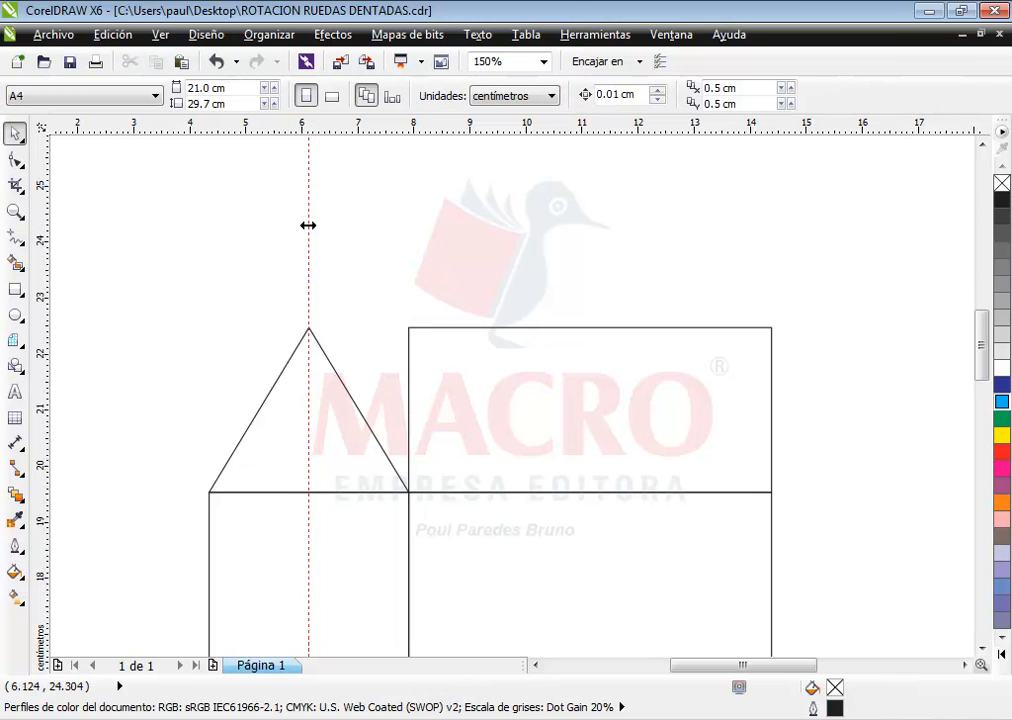
drag(308, 226, 140, 250)
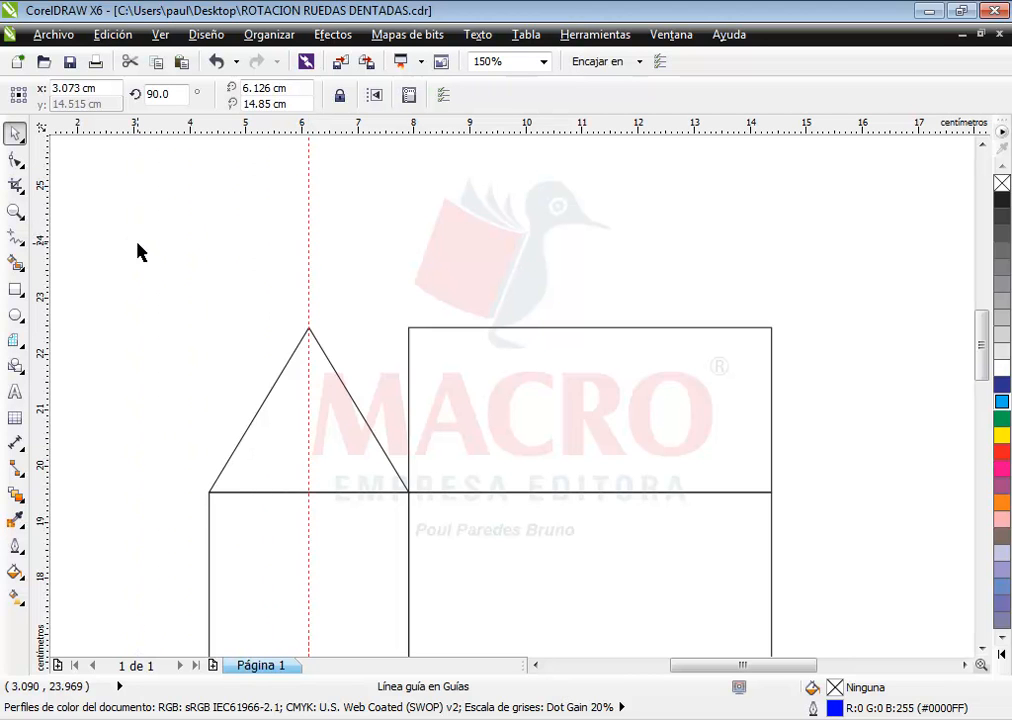
key(Delete)
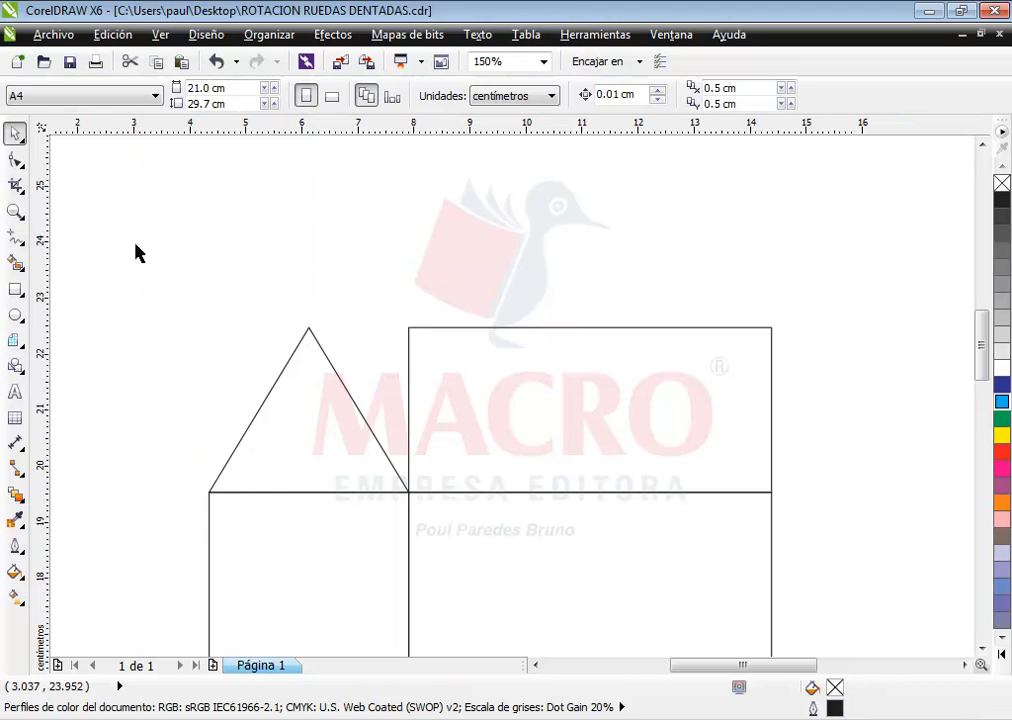
click(273, 422)
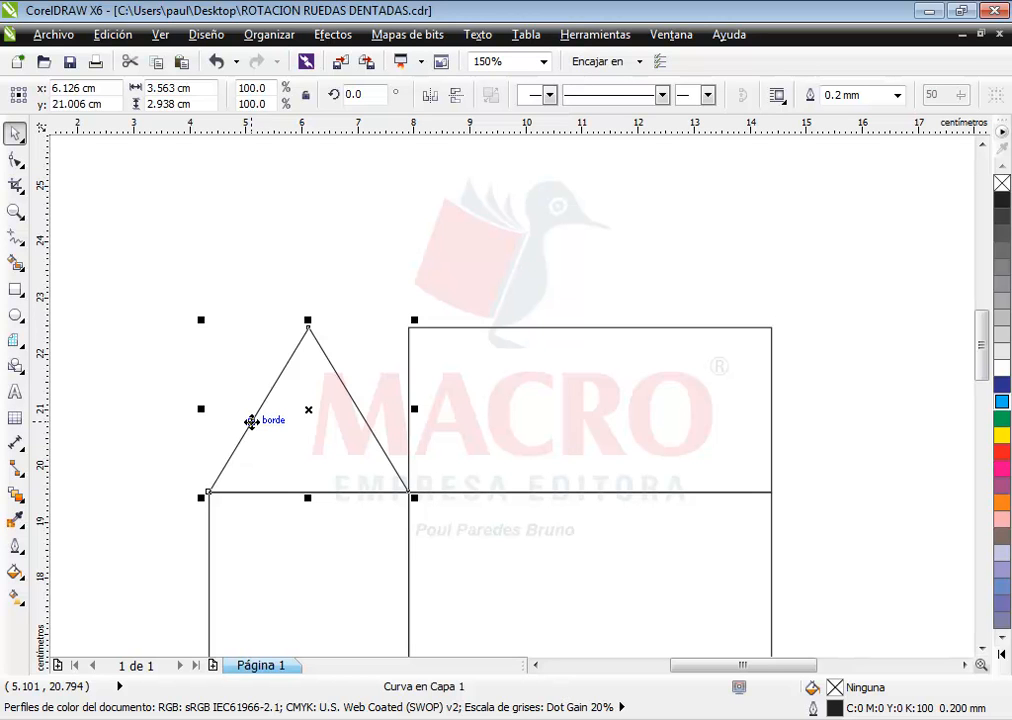
key(Delete)
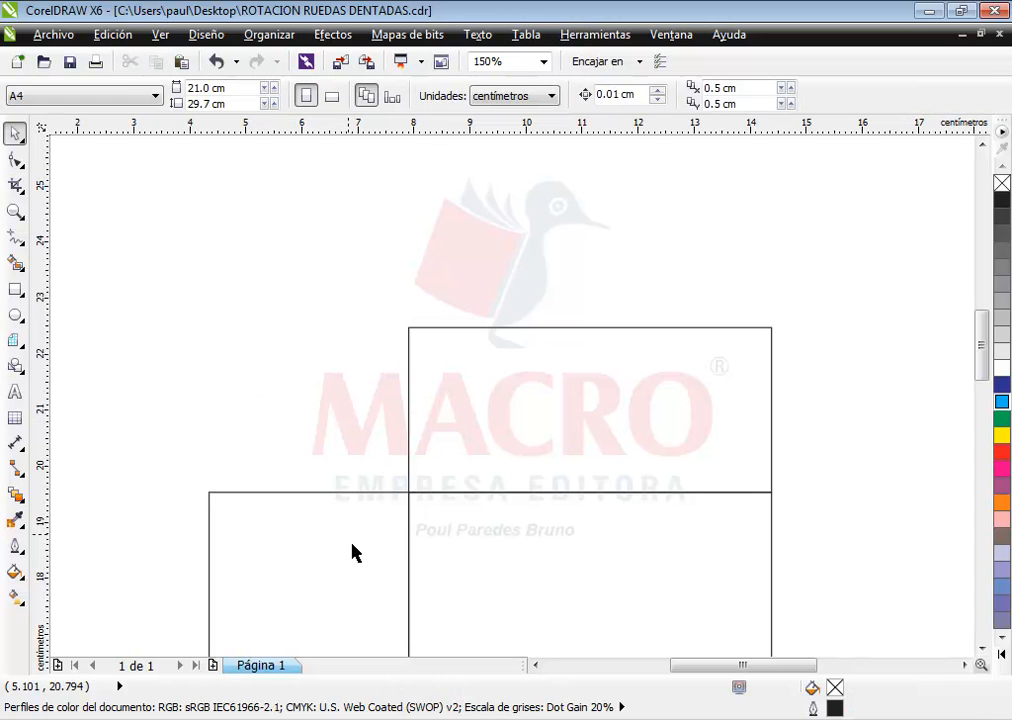
Add a mirrored copy of the lower-left square directly above it, about 2.94 cm high, and clear the selection
click(981, 648)
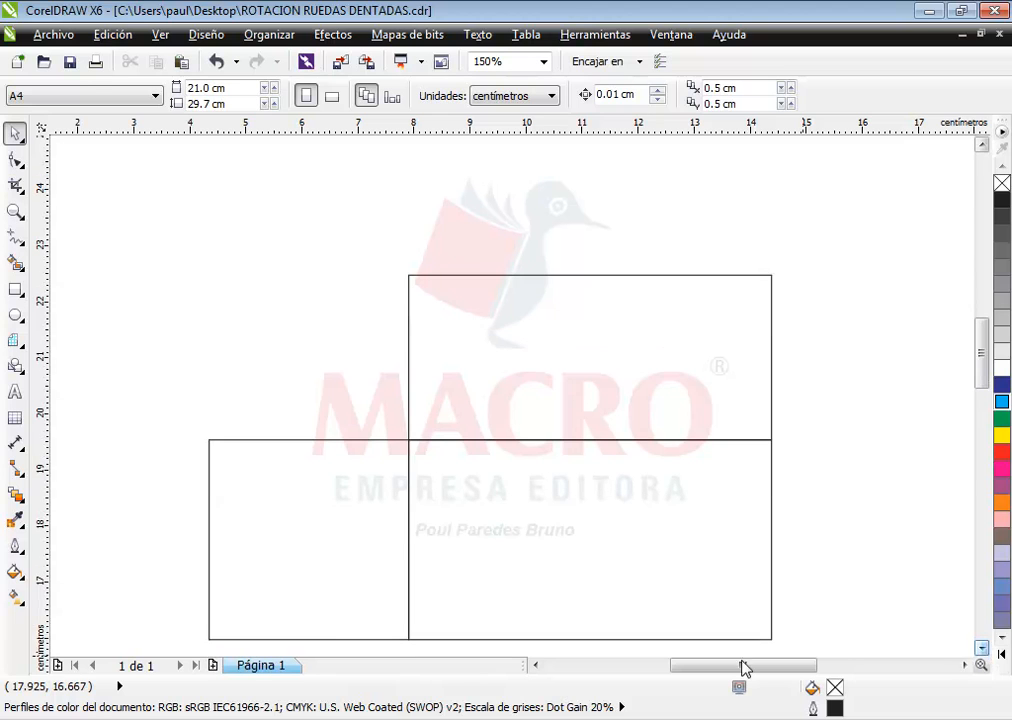
click(336, 585)
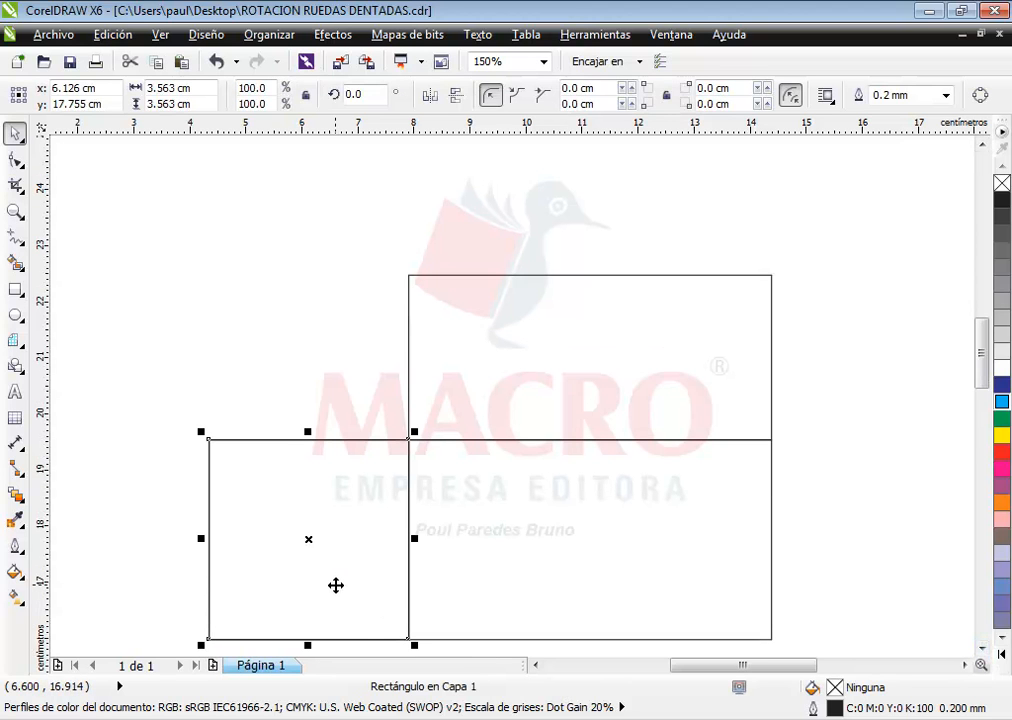
drag(307, 645, 332, 286)
click(350, 224)
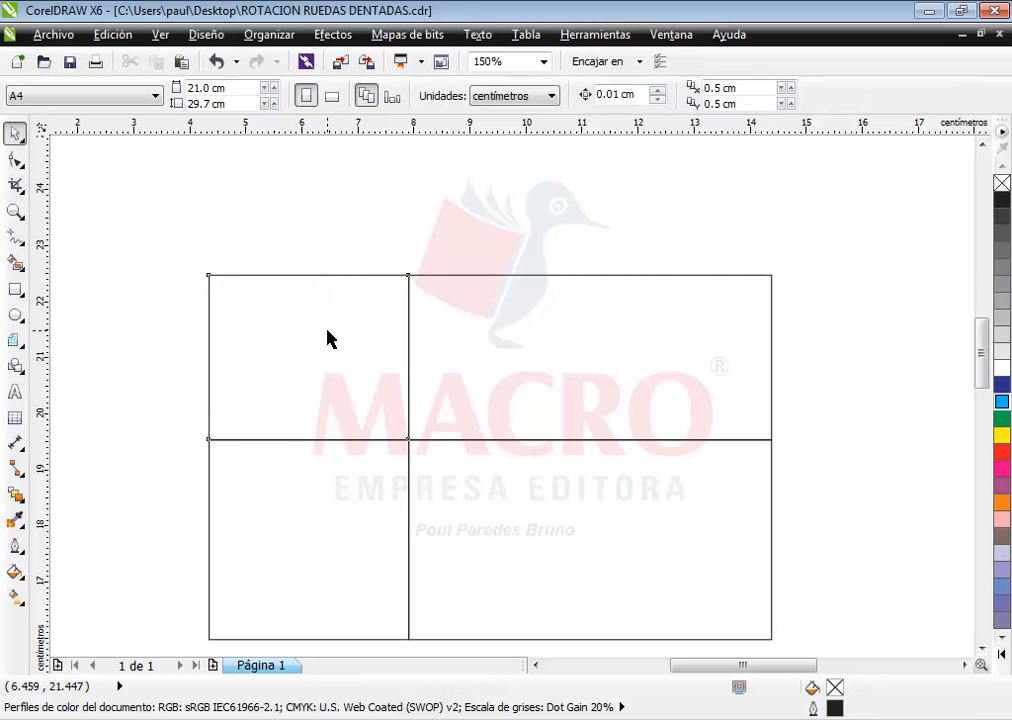
Draw a three-sided polygon about 3.27 by 2.93 cm inside the upper-left rectangle
click(330, 339)
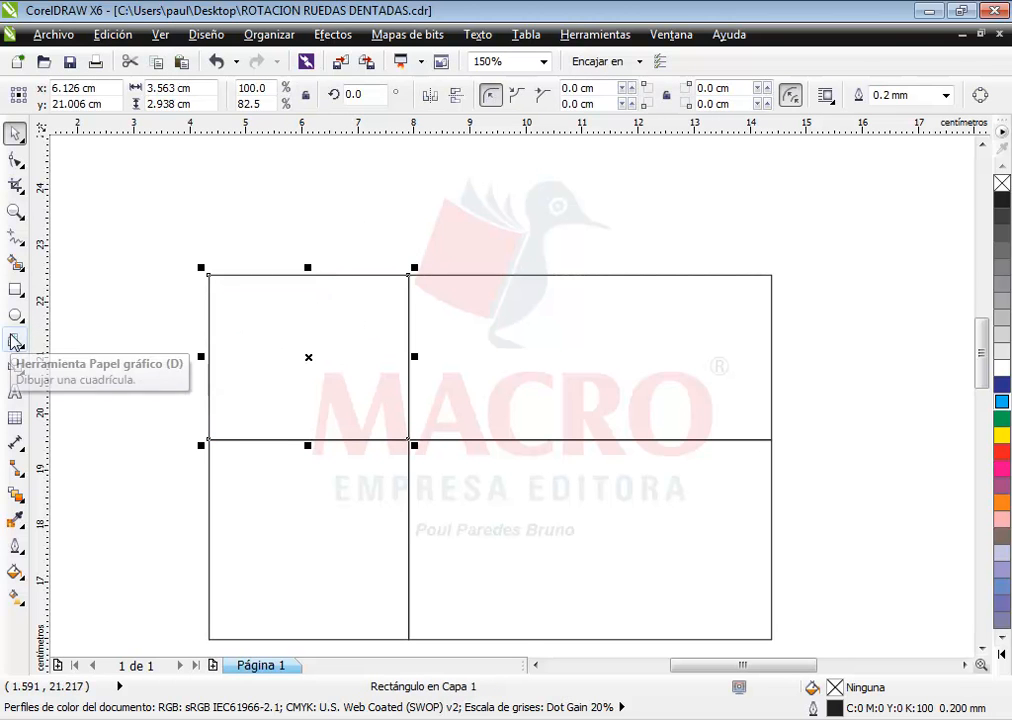
click(14, 341)
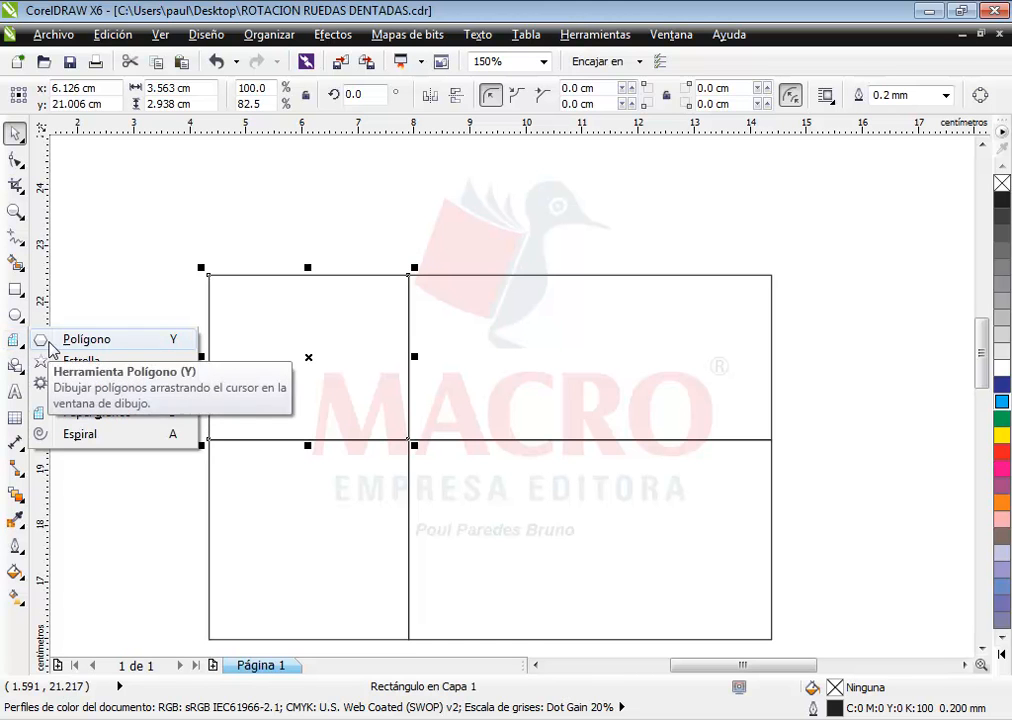
click(50, 345)
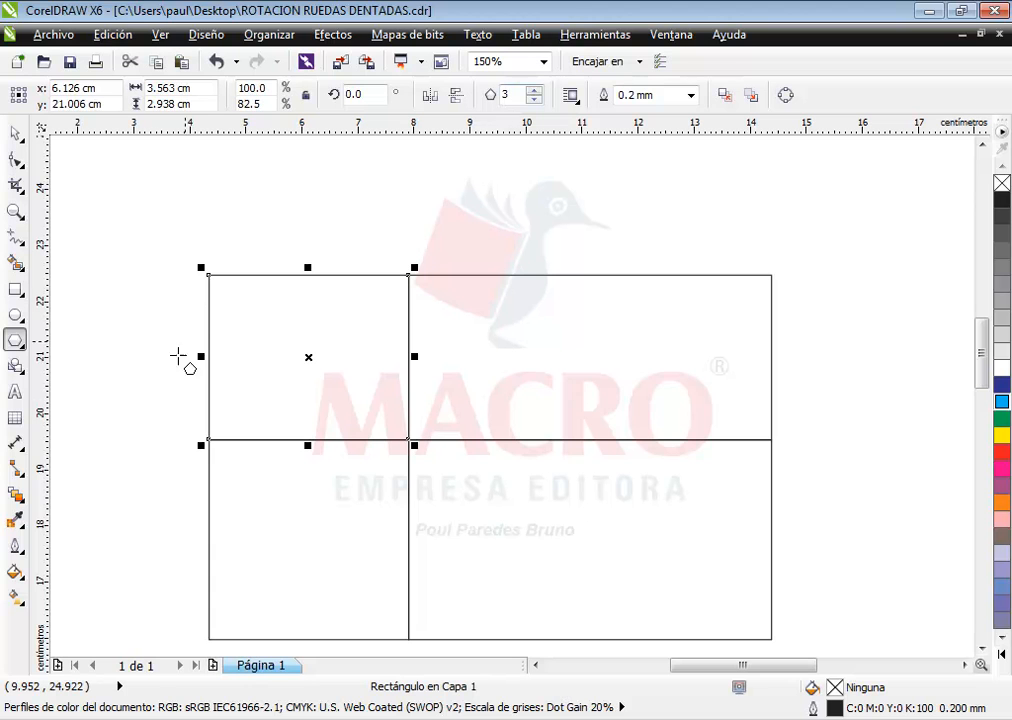
drag(208, 440, 420, 224)
click(15, 134)
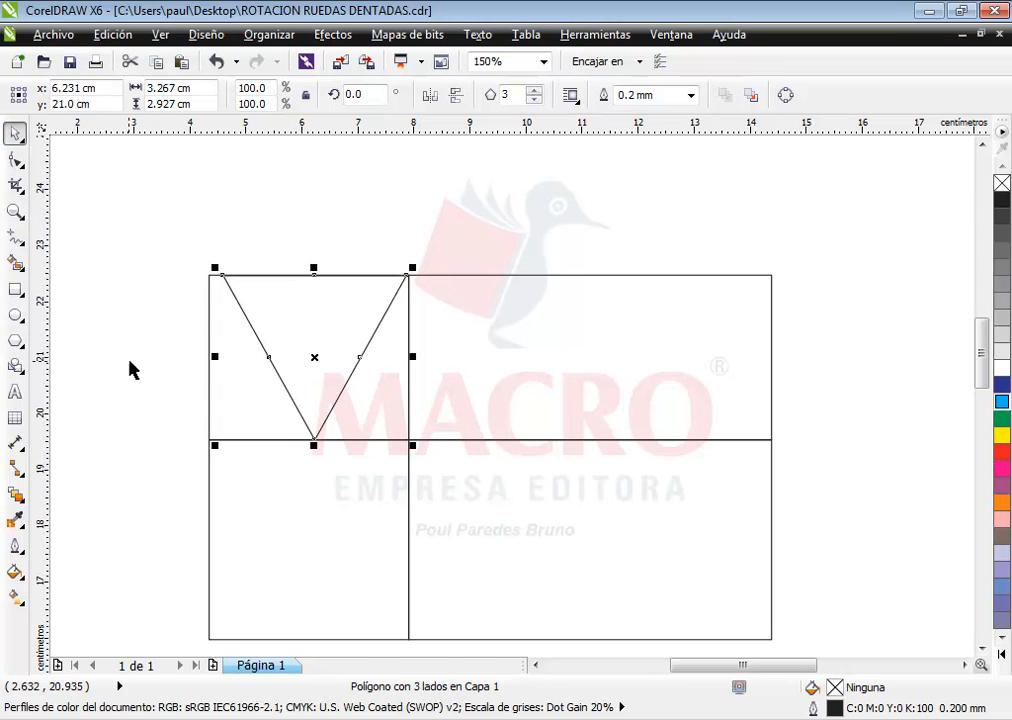
Widen the triangle to about 3.52 cm against the rectangle's left edge and flip it vertically so it points upward
drag(213, 353, 203, 352)
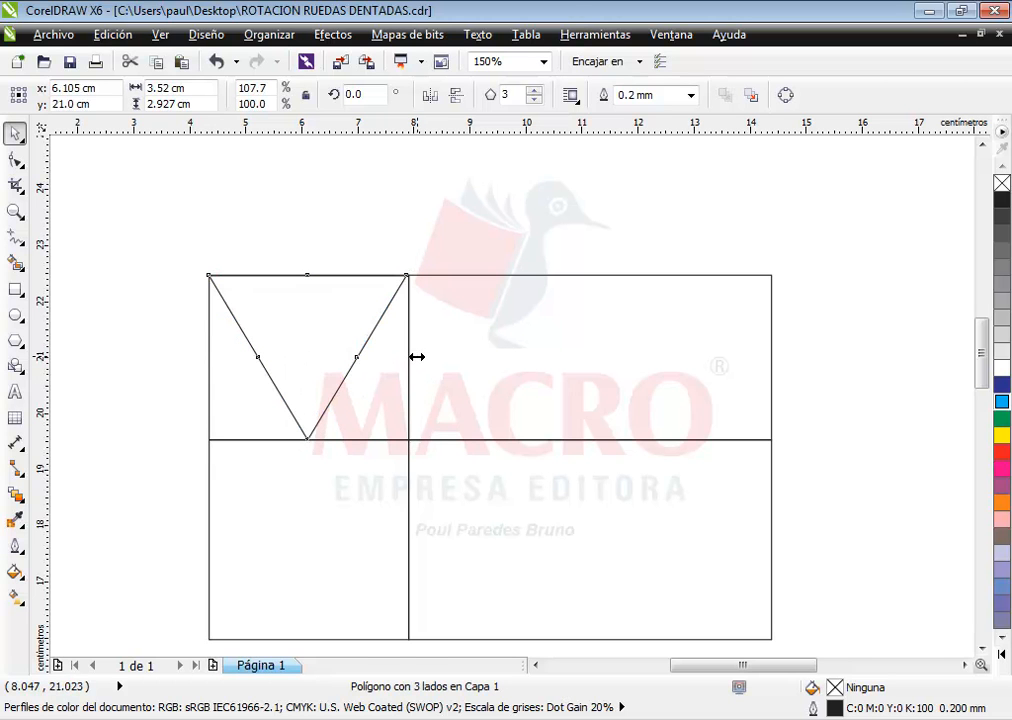
click(465, 95)
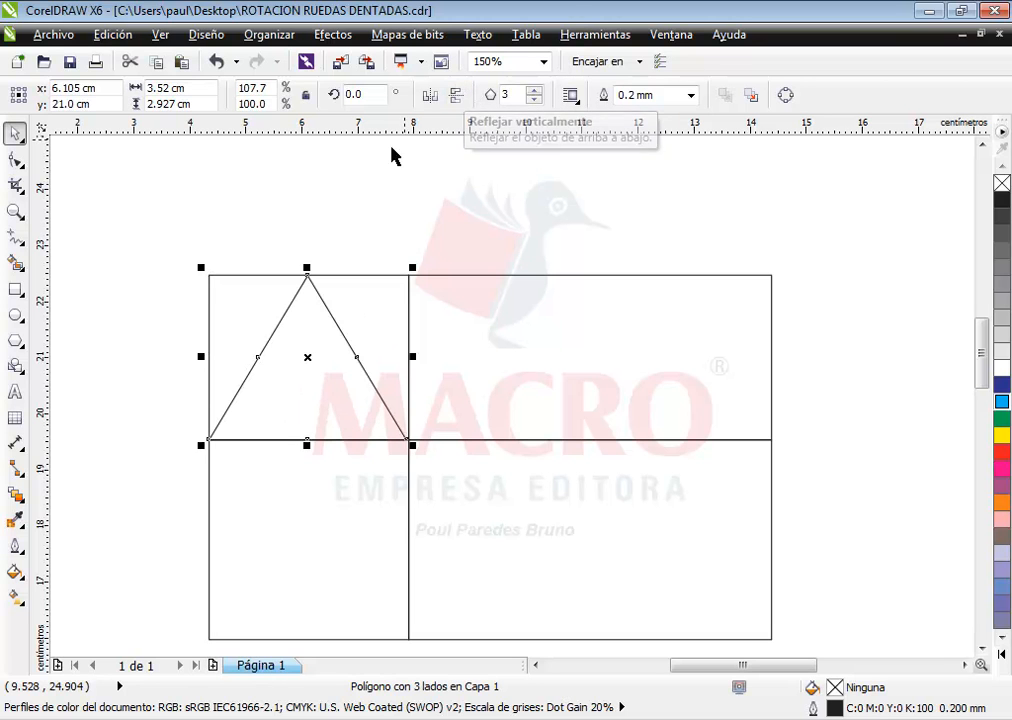
click(261, 191)
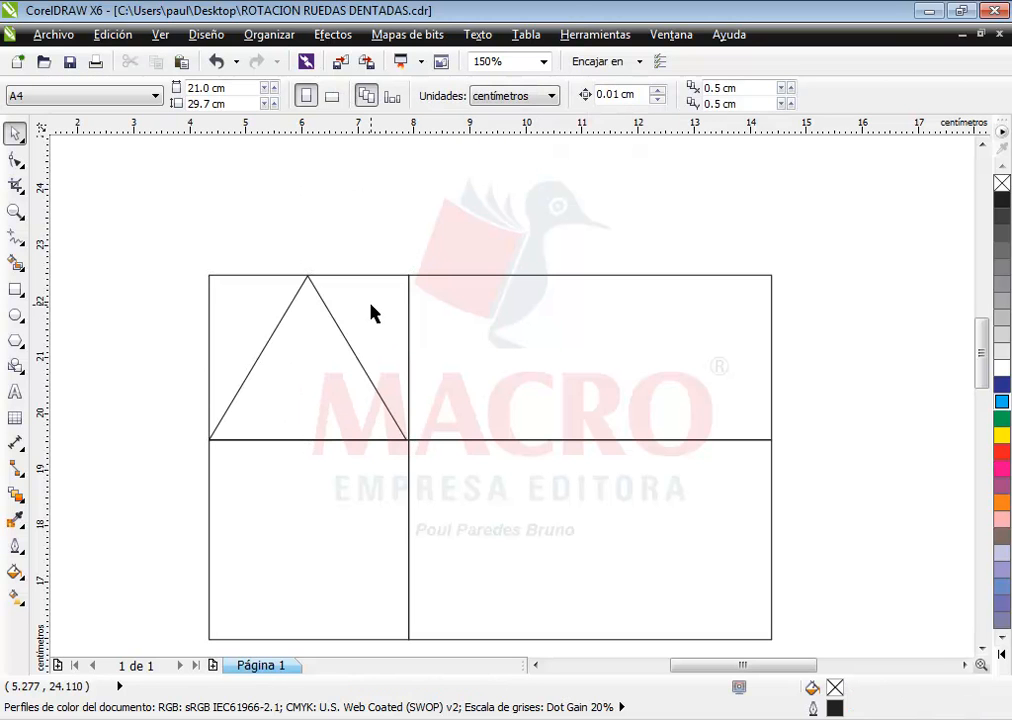
click(354, 353)
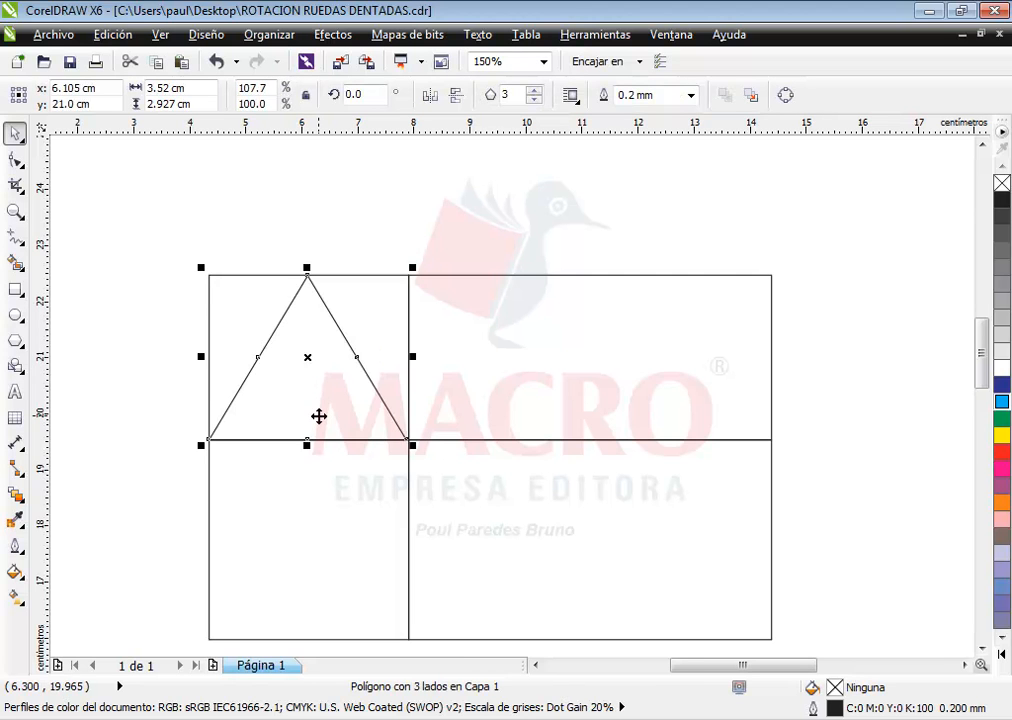
scroll(318, 416, up, 1)
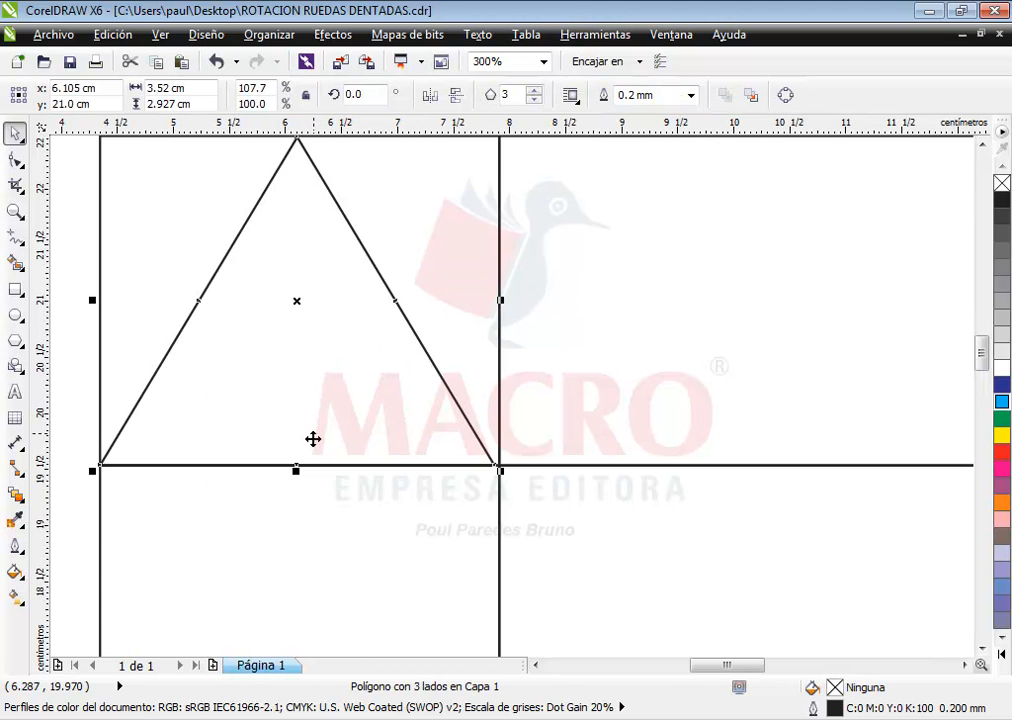
Widen the triangle to about 3.56 cm so its base reaches the right edge of the upper-left rectangle
mouse_move(296, 470)
mouse_down()
mouse_move(309, 384)
mouse_move(305, 464)
mouse_up()
click(501, 300)
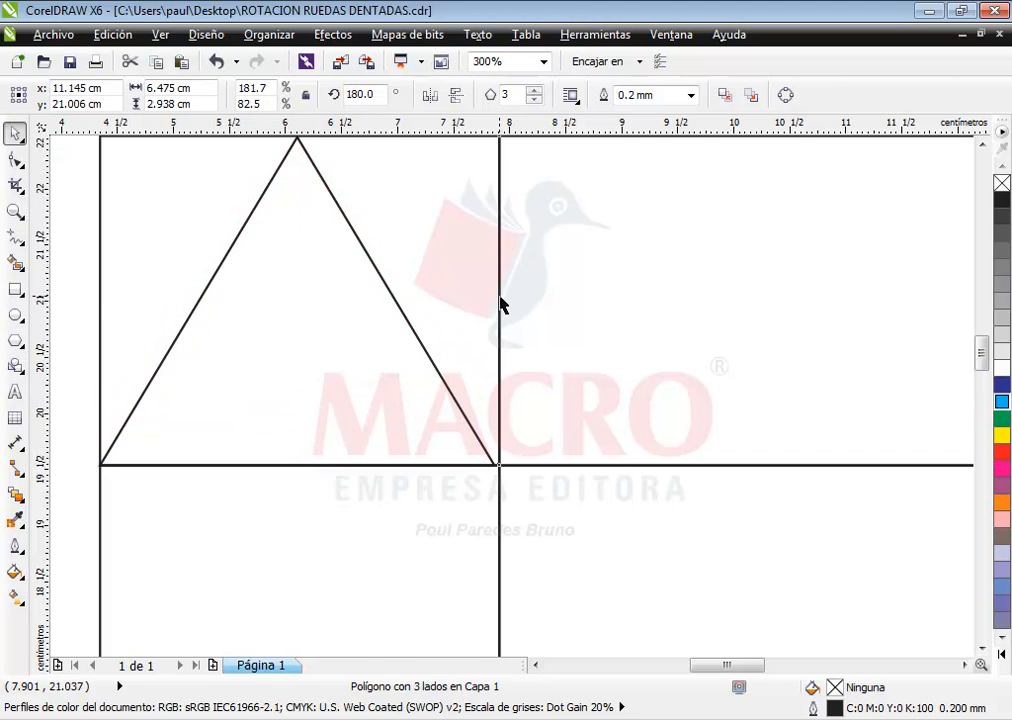
click(407, 336)
mouse_move(498, 299)
mouse_down()
mouse_move(427, 316)
mouse_move(425, 326)
mouse_move(429, 305)
mouse_move(500, 300)
mouse_up()
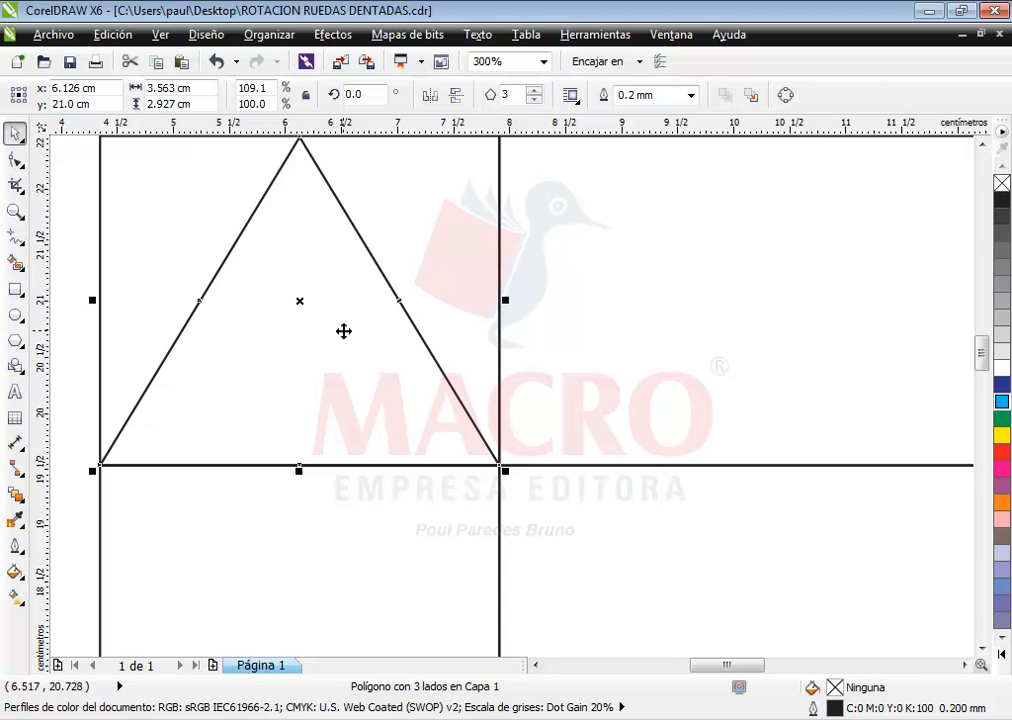
scroll(343, 331, down, 1)
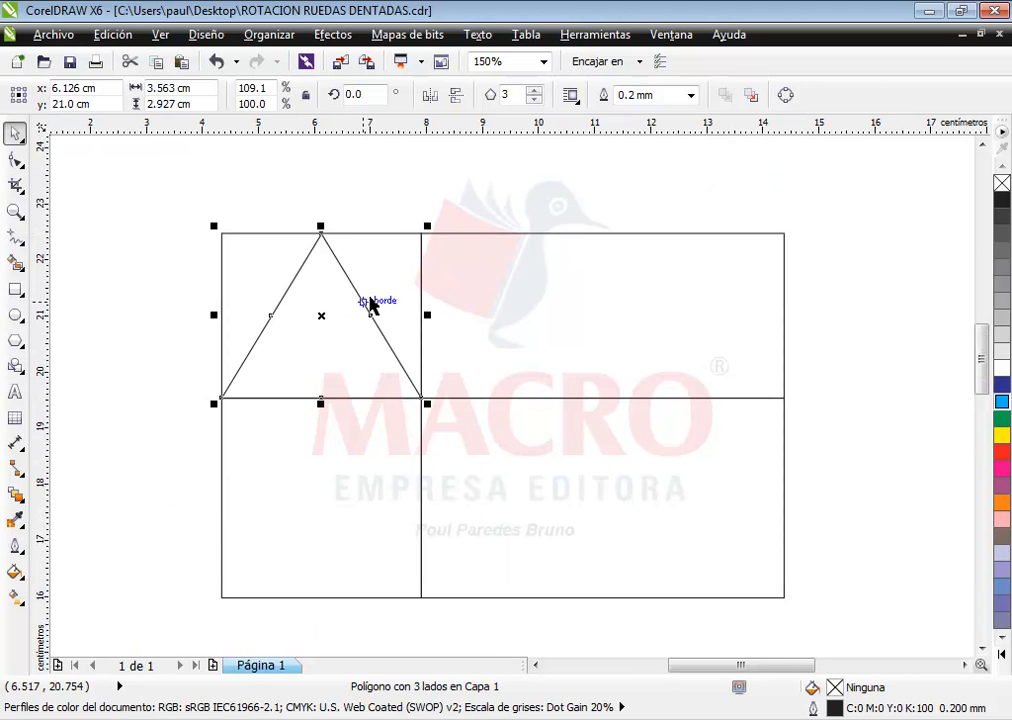
Delete the rectangle surrounding the triangle
click(393, 197)
click(399, 255)
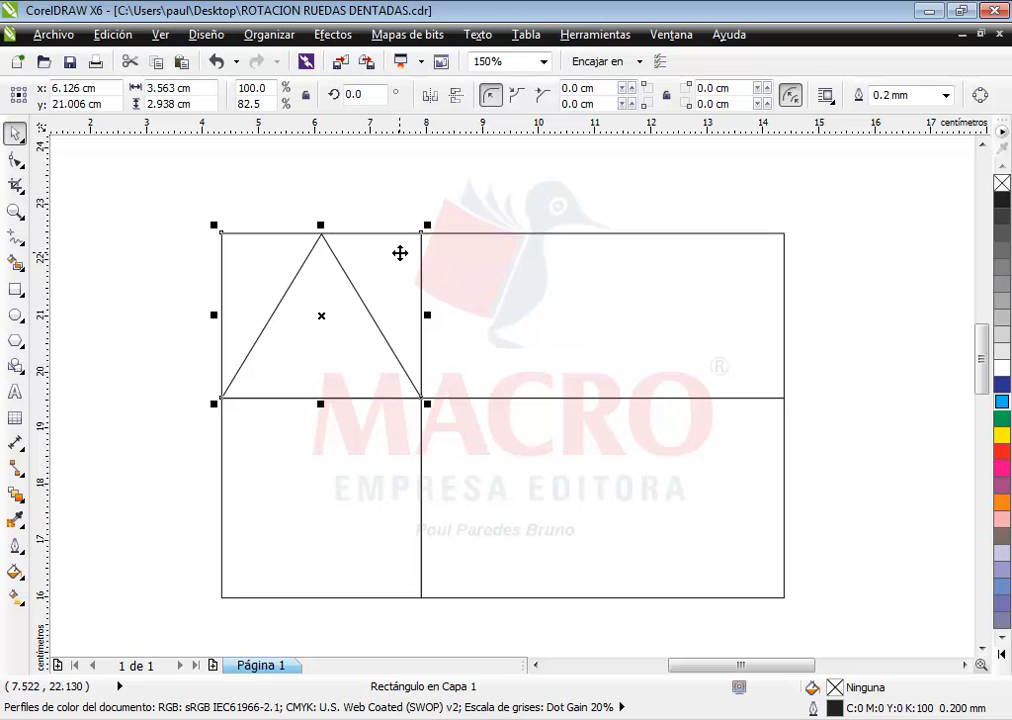
key(Escape)
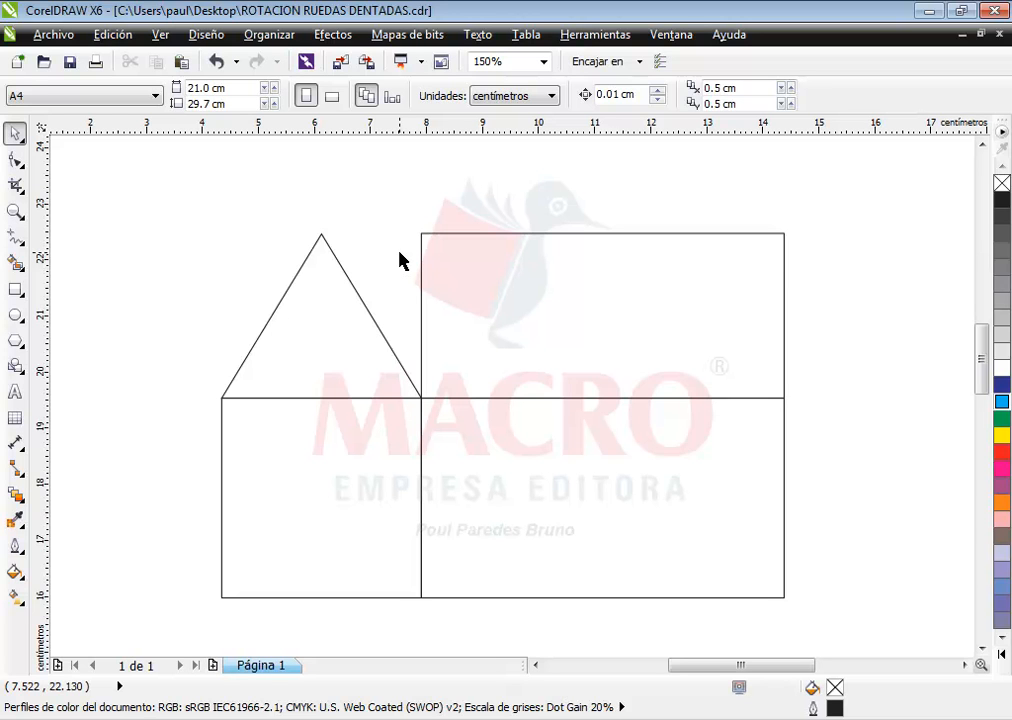
Skew the upper-right rectangle leftward by hand until its top-left corner meets the triangle's apex
click(544, 278)
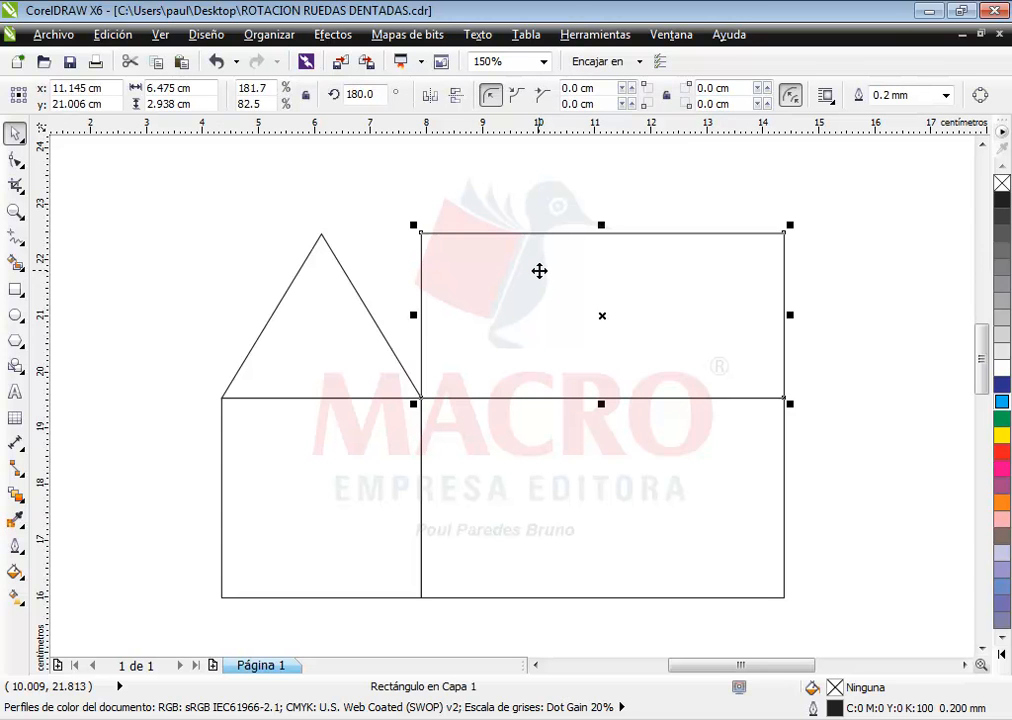
click(539, 271)
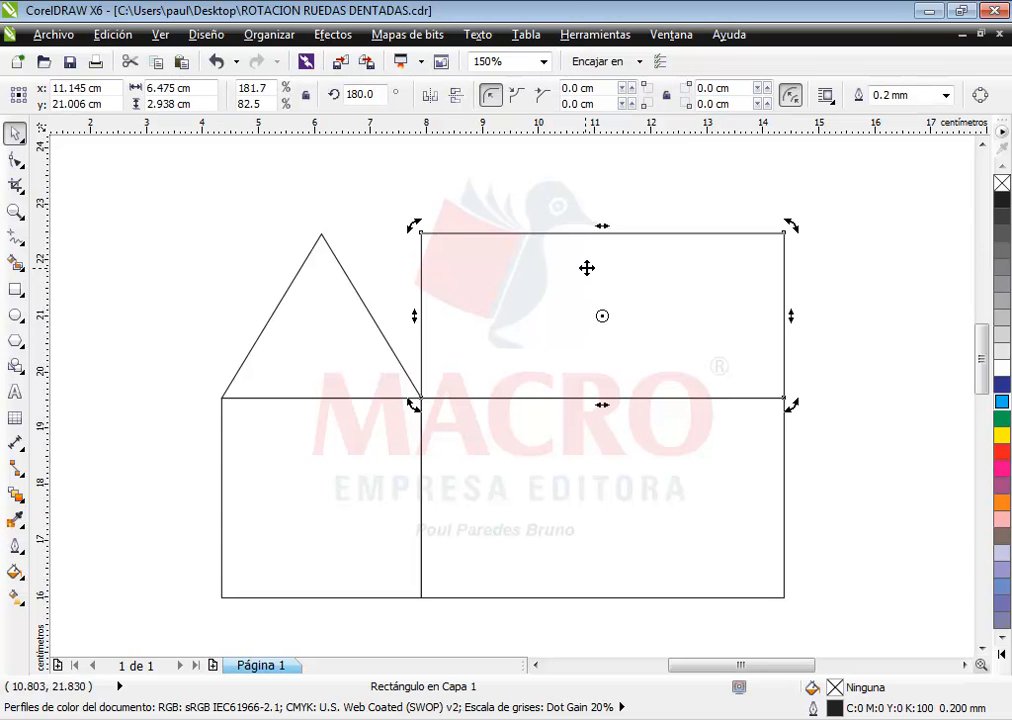
drag(602, 230, 498, 230)
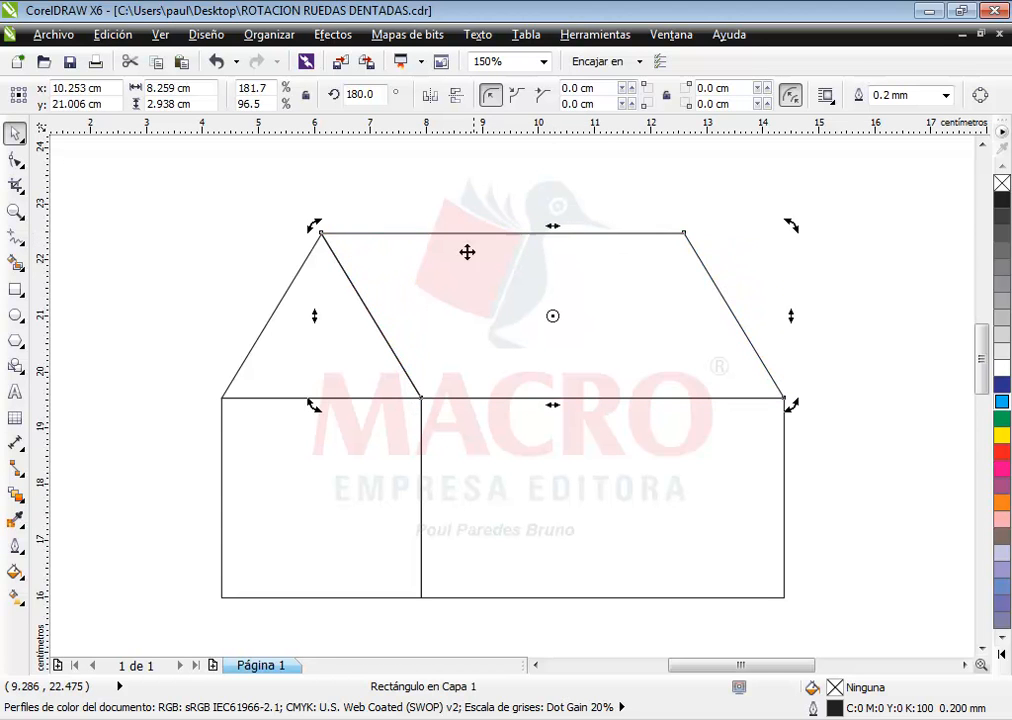
click(197, 285)
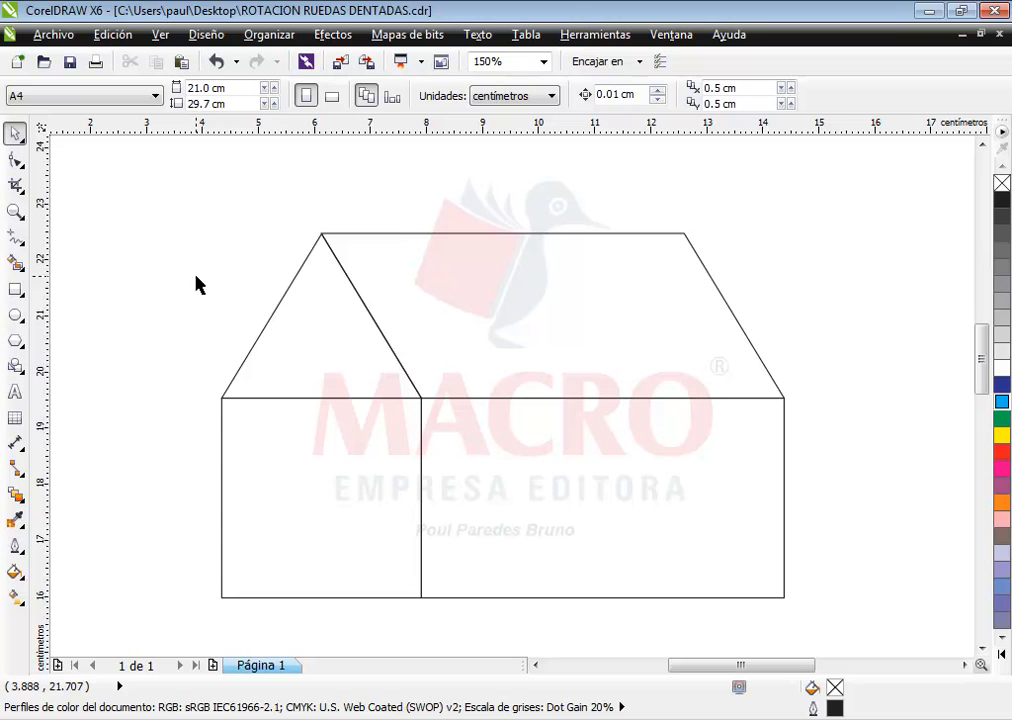
Delete the skewed roof shape and mirror a copy of the lower-right rectangle above it, about 2.93 cm high
click(489, 278)
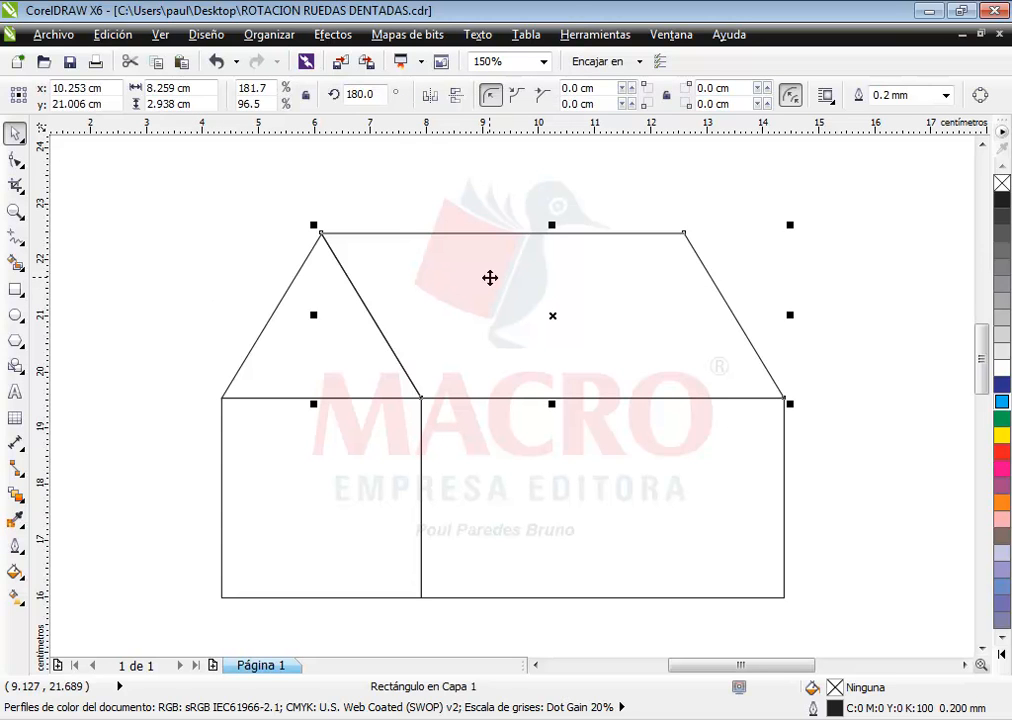
key(Delete)
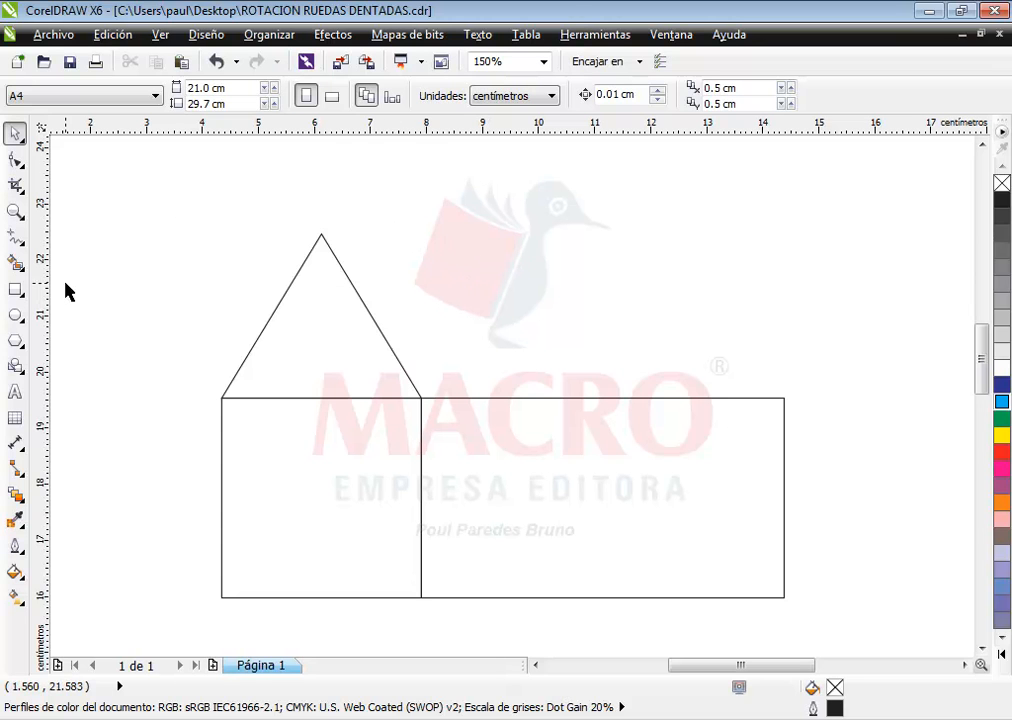
click(648, 508)
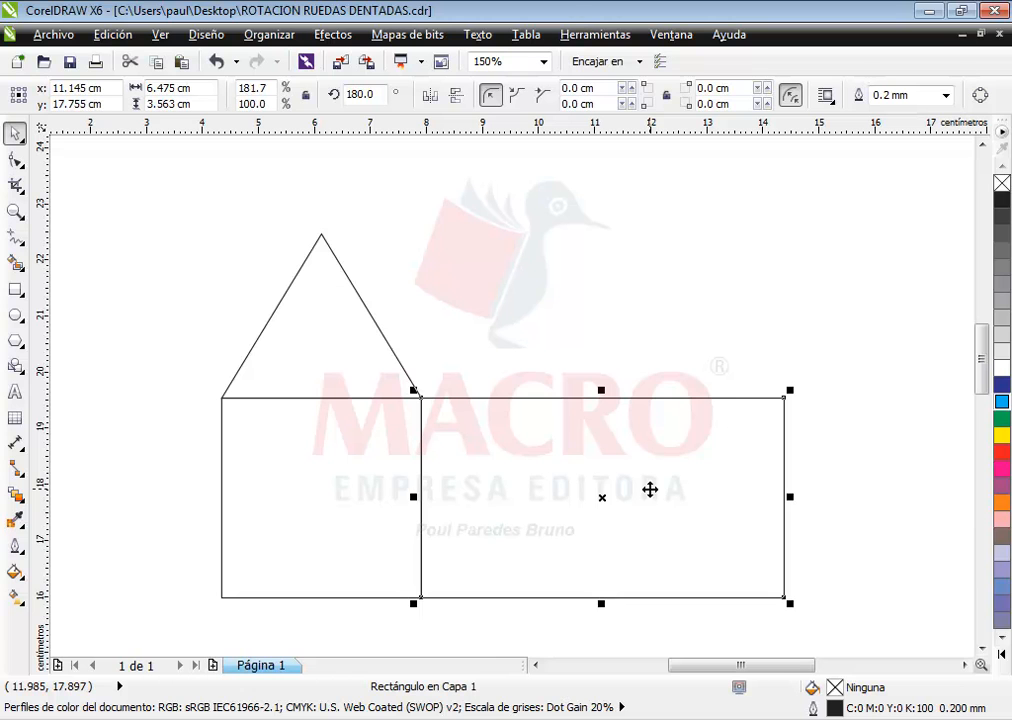
drag(601, 601, 597, 244)
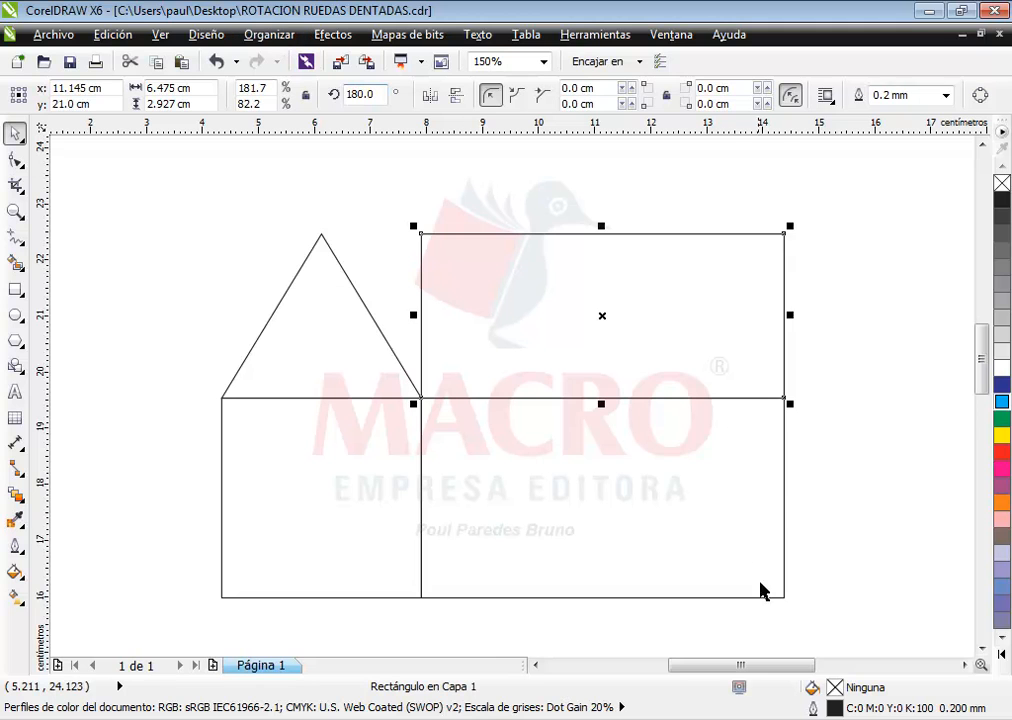
Skew the upper-right rectangle horizontally by 15° with the Inclinar transformation, and again by 30°, with 0 copies
click(964, 665)
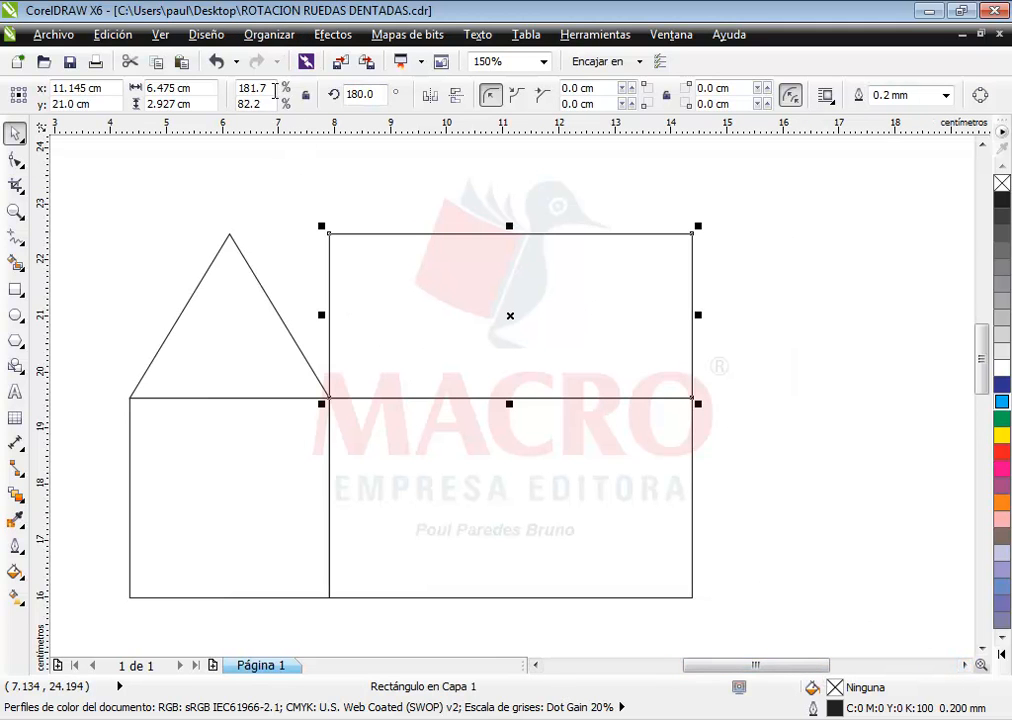
click(265, 35)
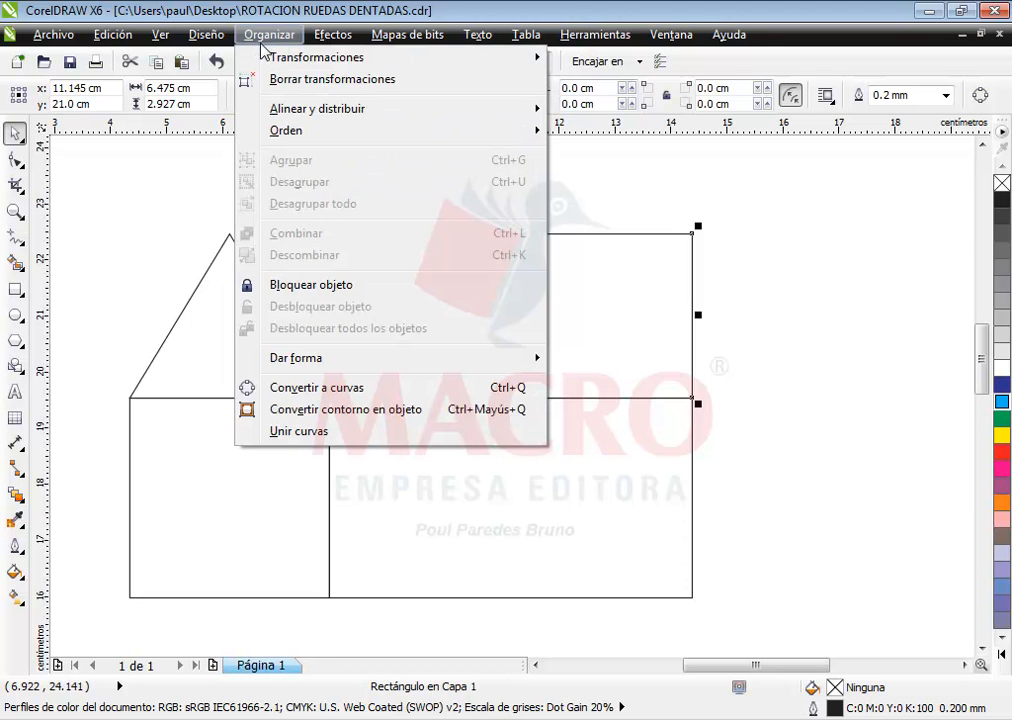
mouse_move(272, 66)
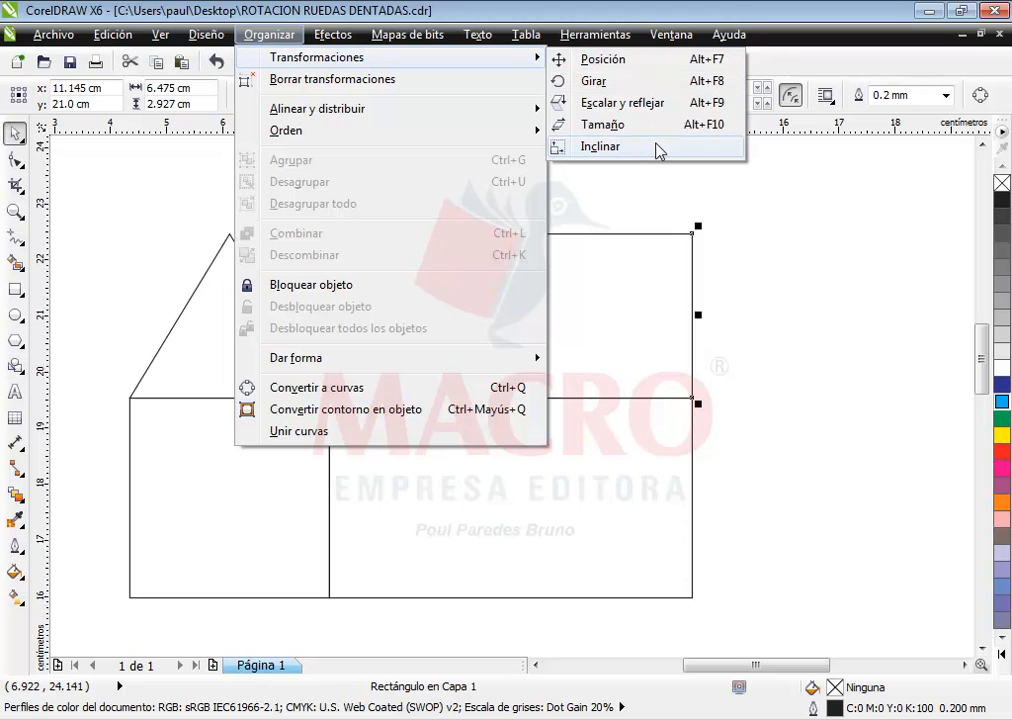
click(600, 147)
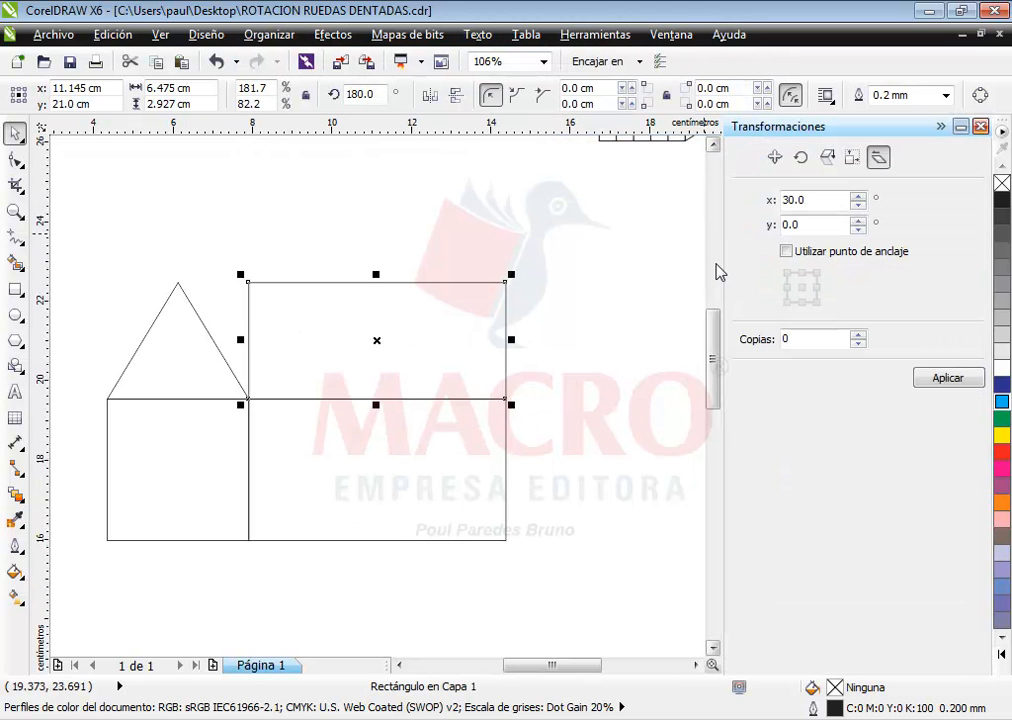
drag(806, 200, 782, 200)
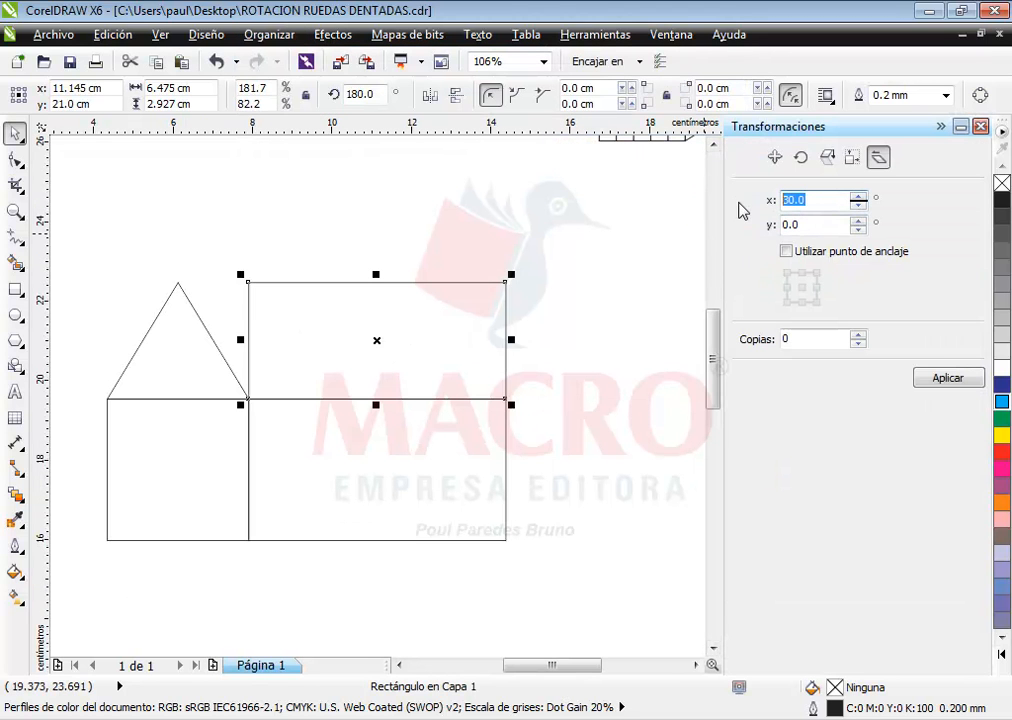
text(15)
click(926, 388)
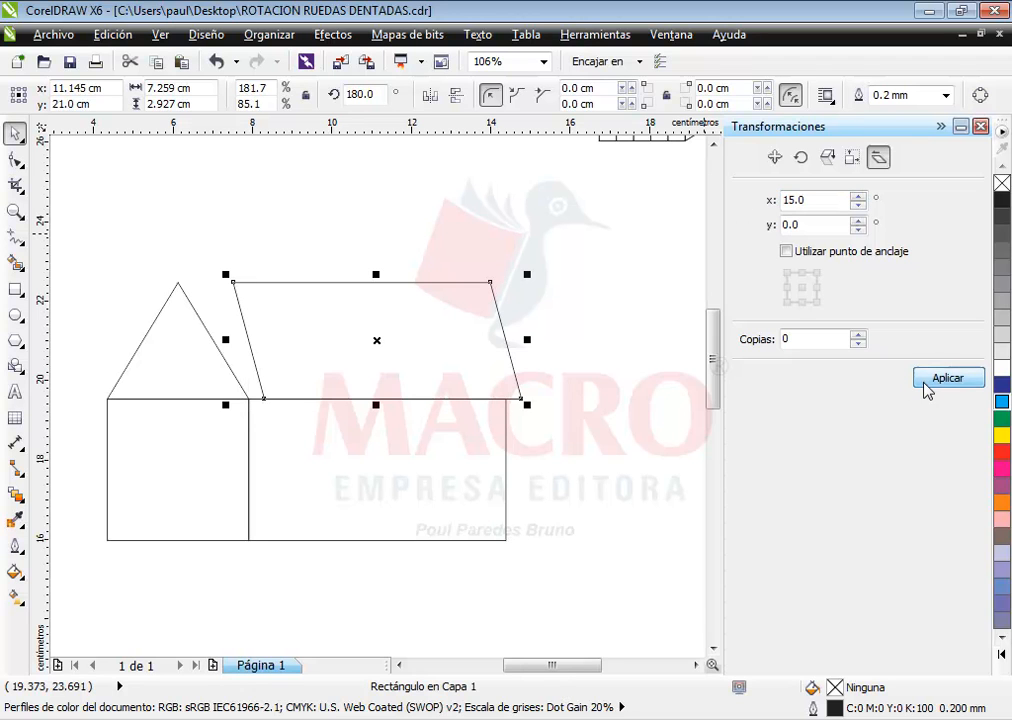
drag(820, 200, 754, 214)
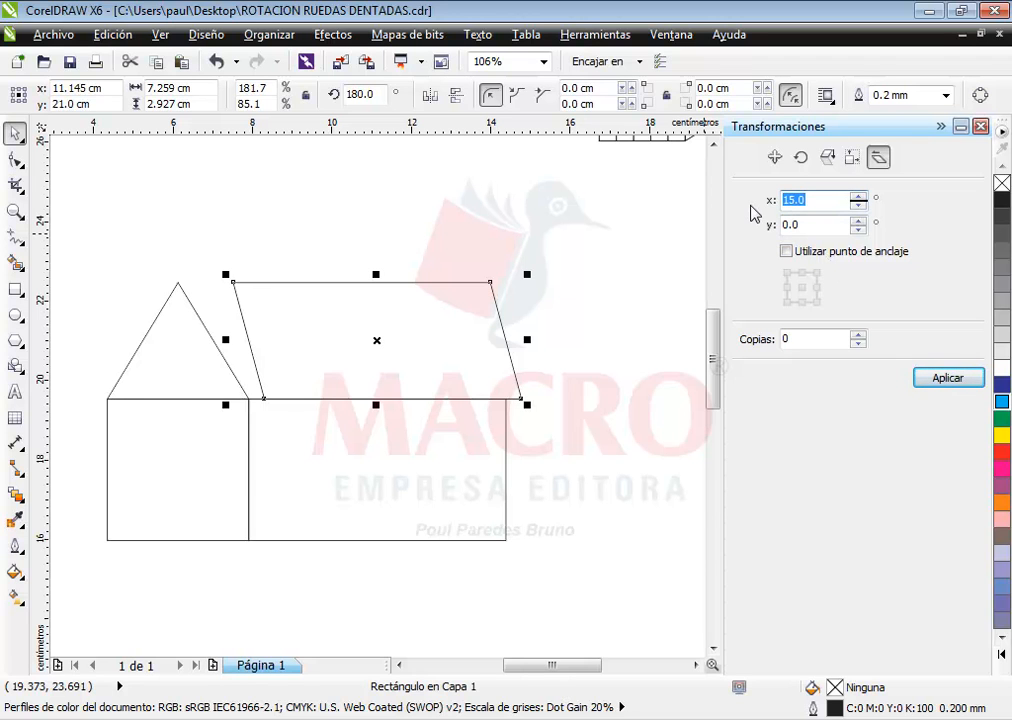
text(30)
click(955, 381)
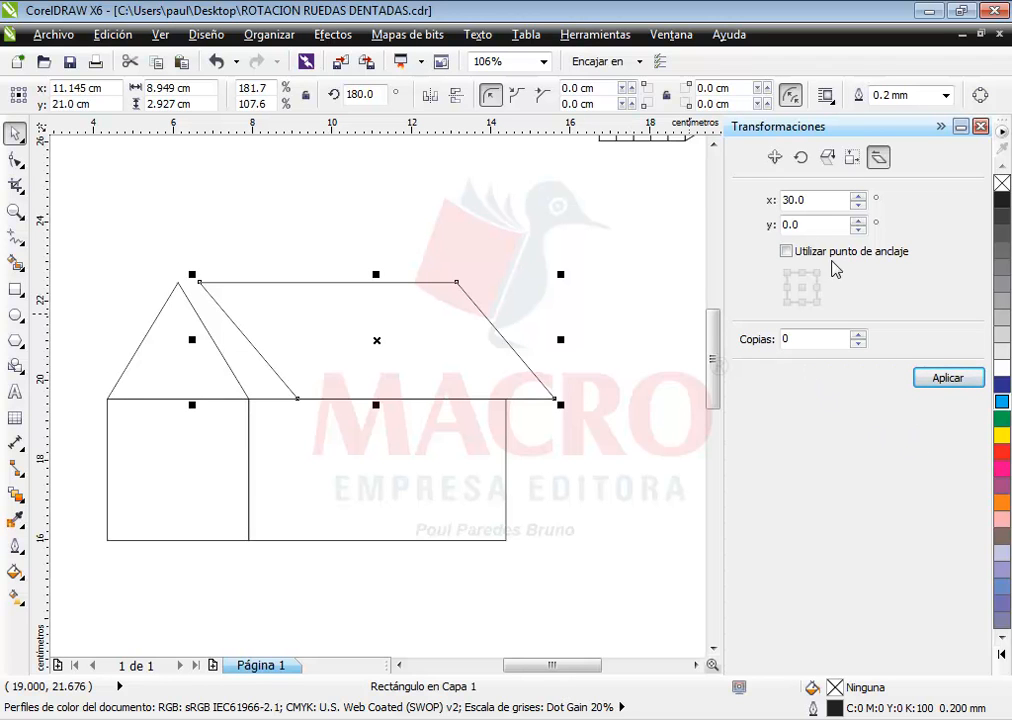
Apply a horizontal skew of 0° to the slanted roof shape
drag(845, 200, 733, 196)
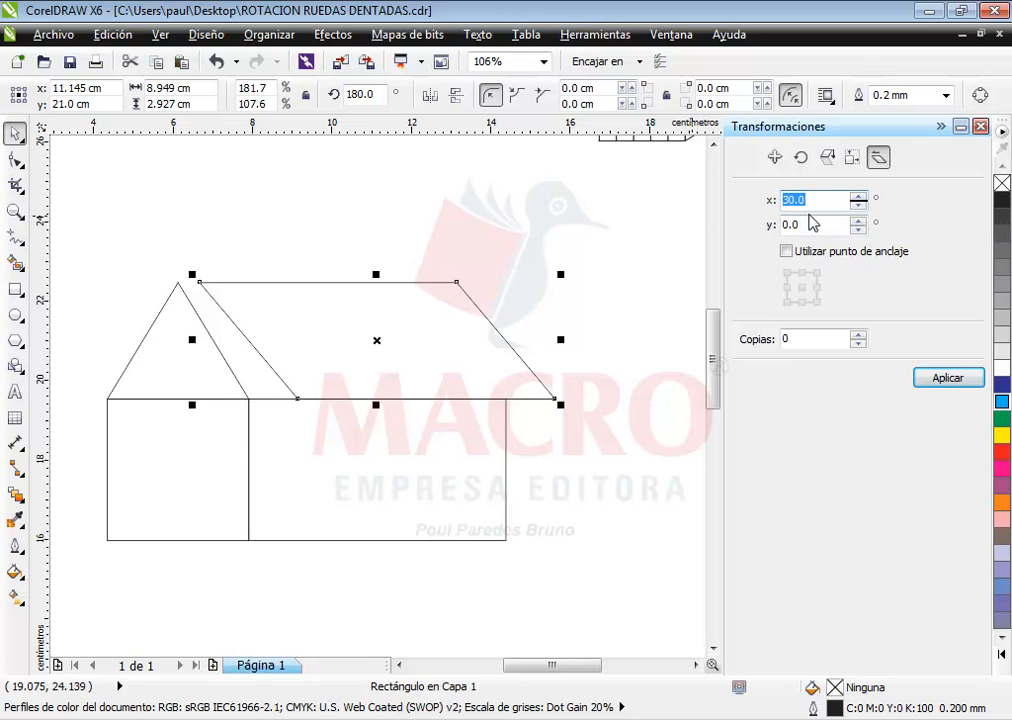
drag(820, 225, 748, 223)
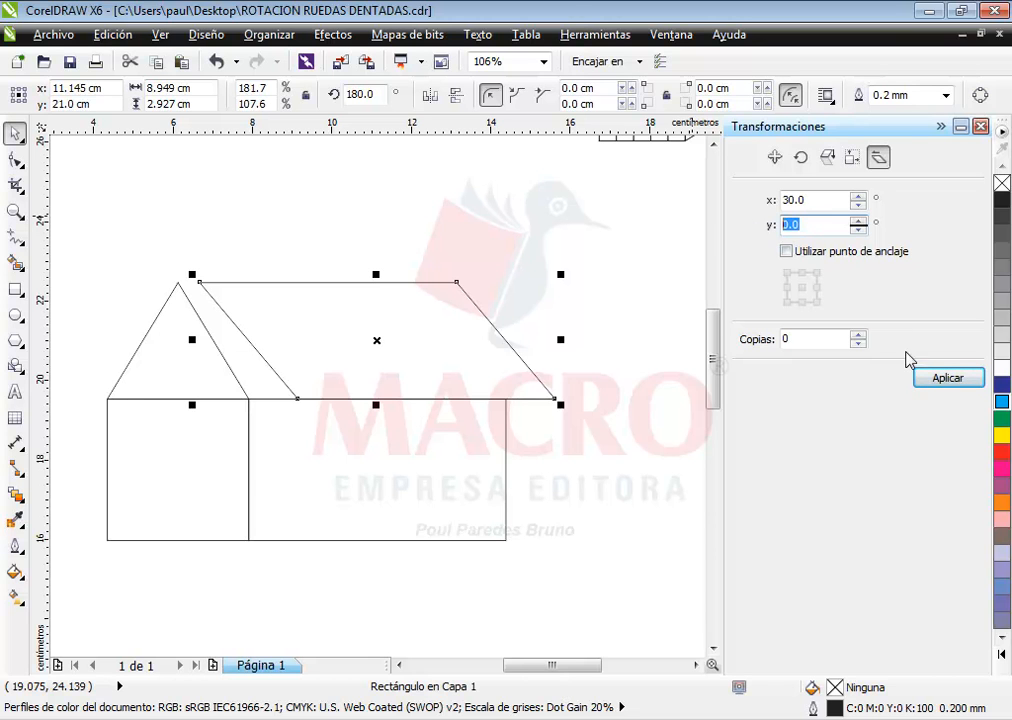
click(594, 309)
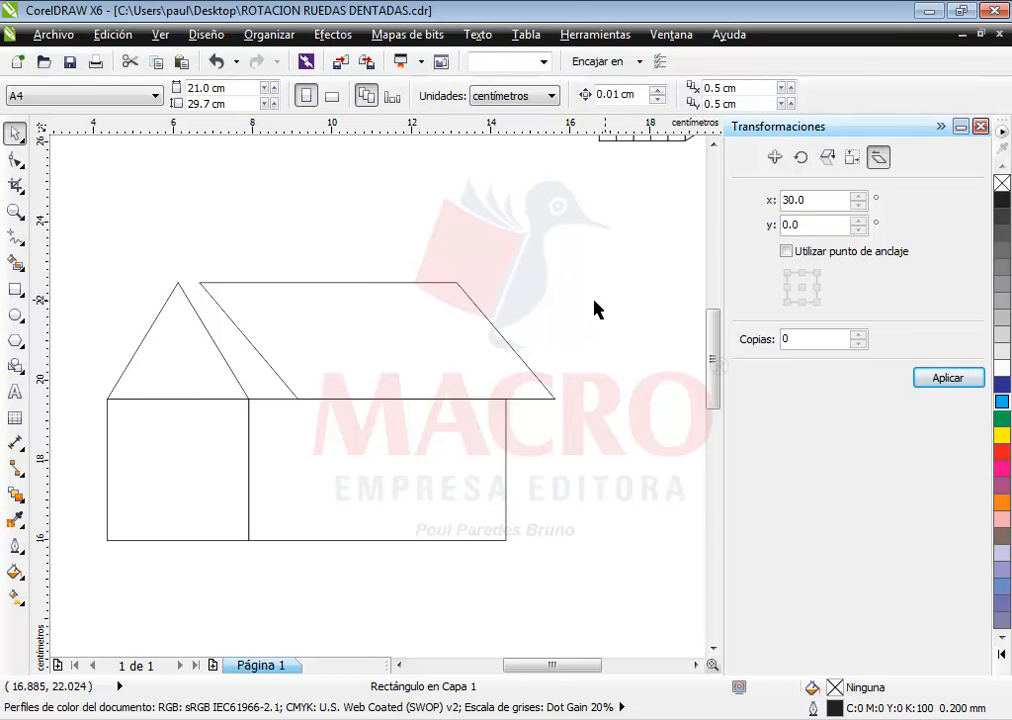
click(418, 328)
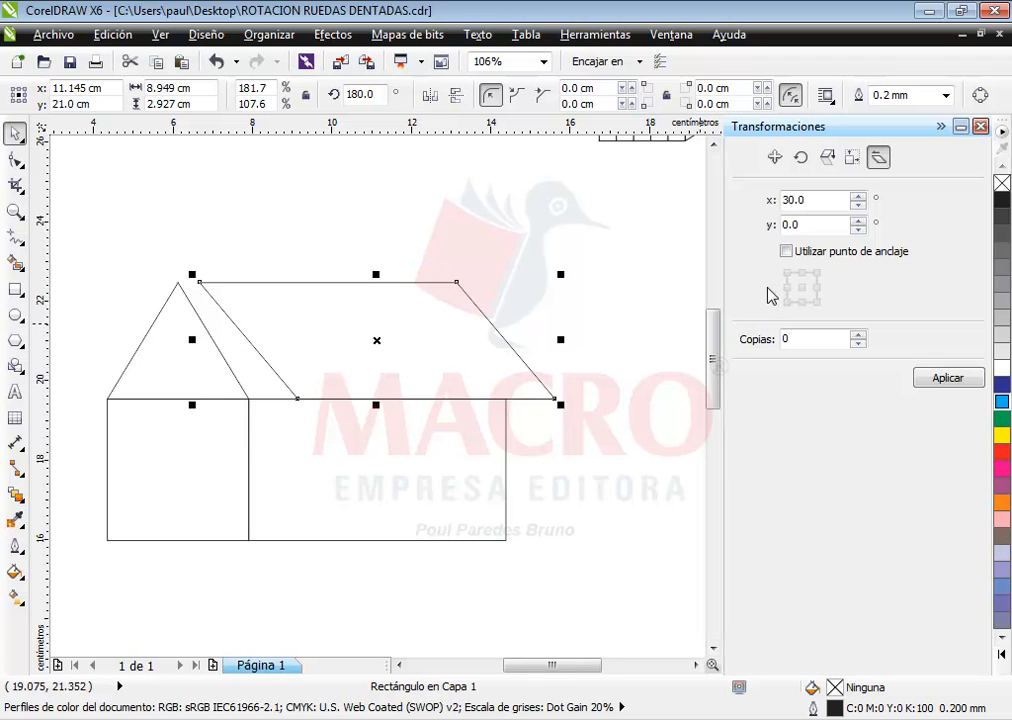
double_click(810, 201)
text(0)
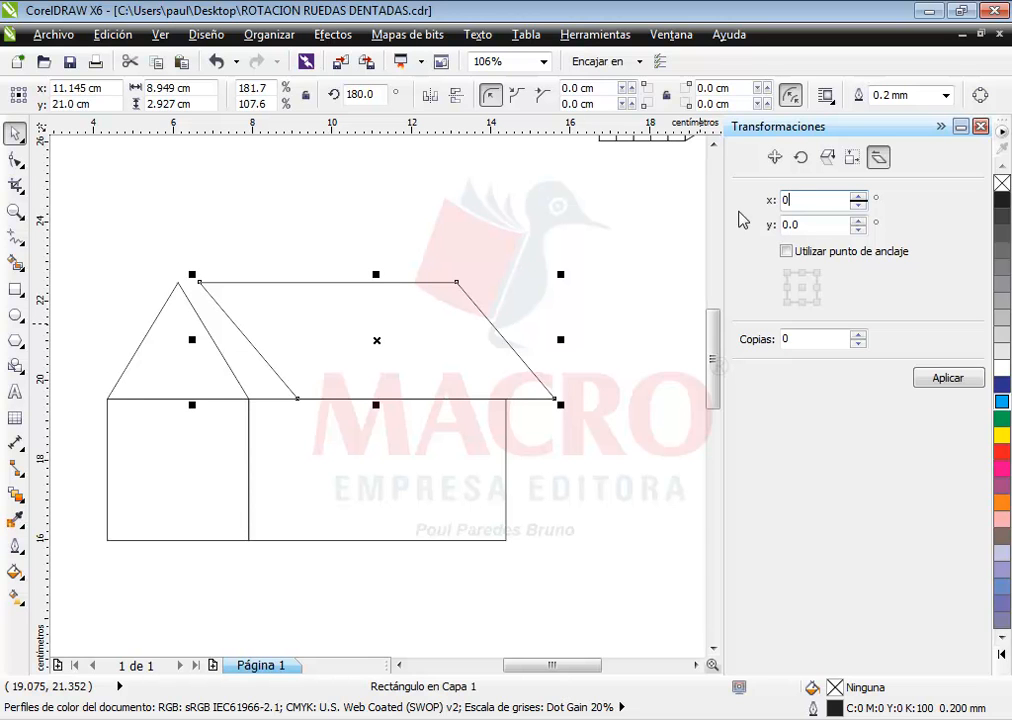
click(908, 374)
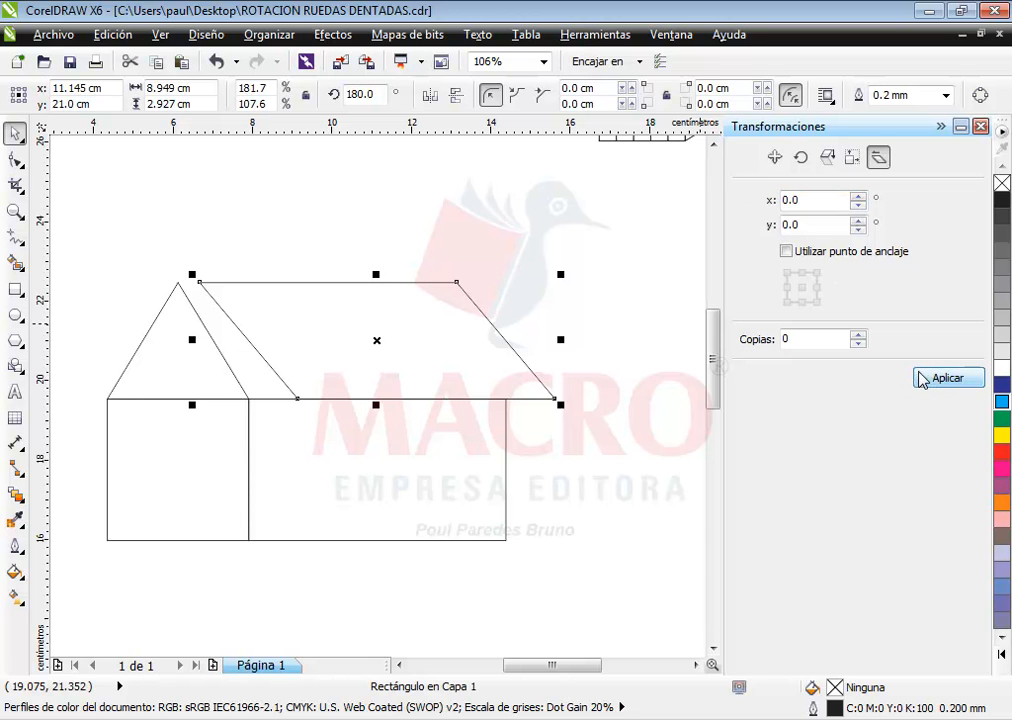
Skew the roof shape horizontally by -30°, and again by -20°
drag(820, 198, 733, 197)
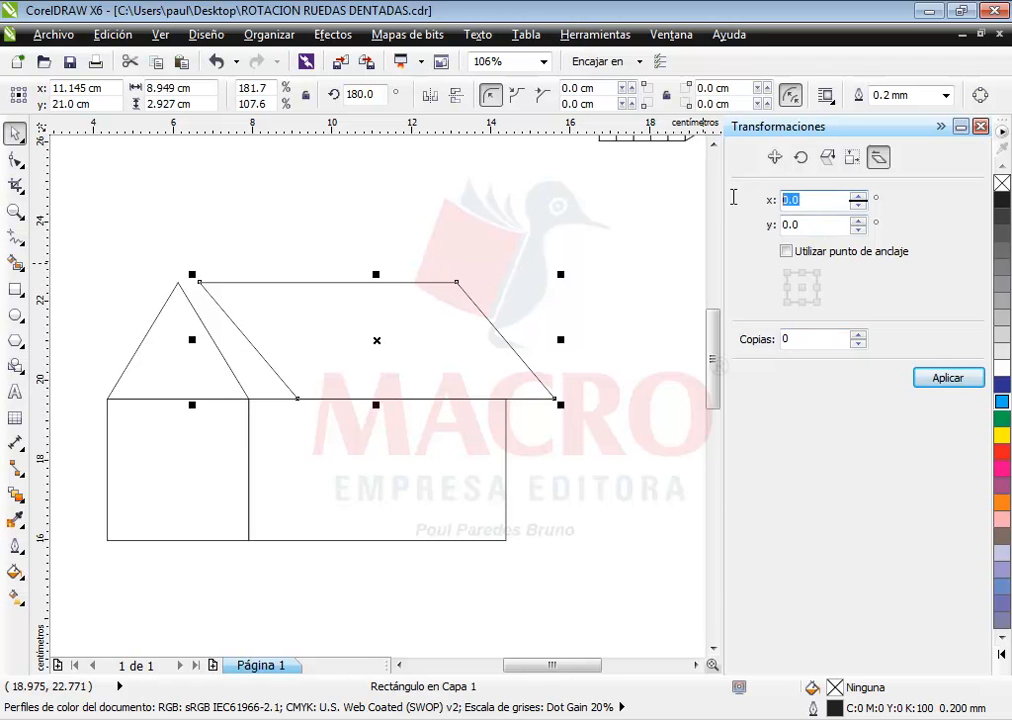
text(-30)
click(966, 378)
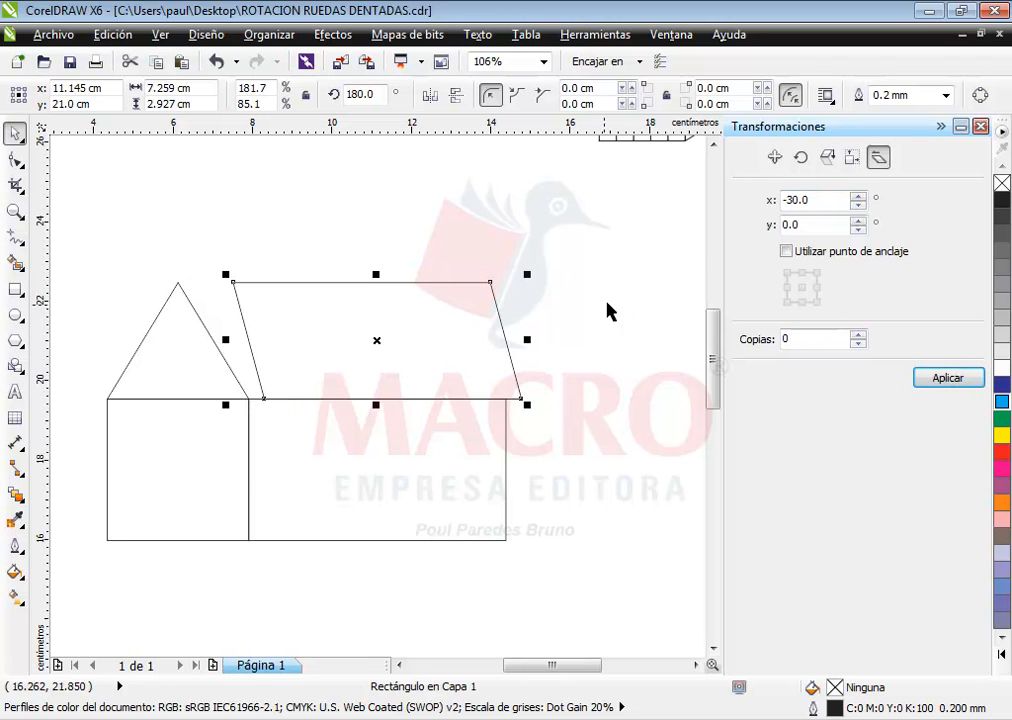
drag(823, 207, 768, 213)
text(-20)
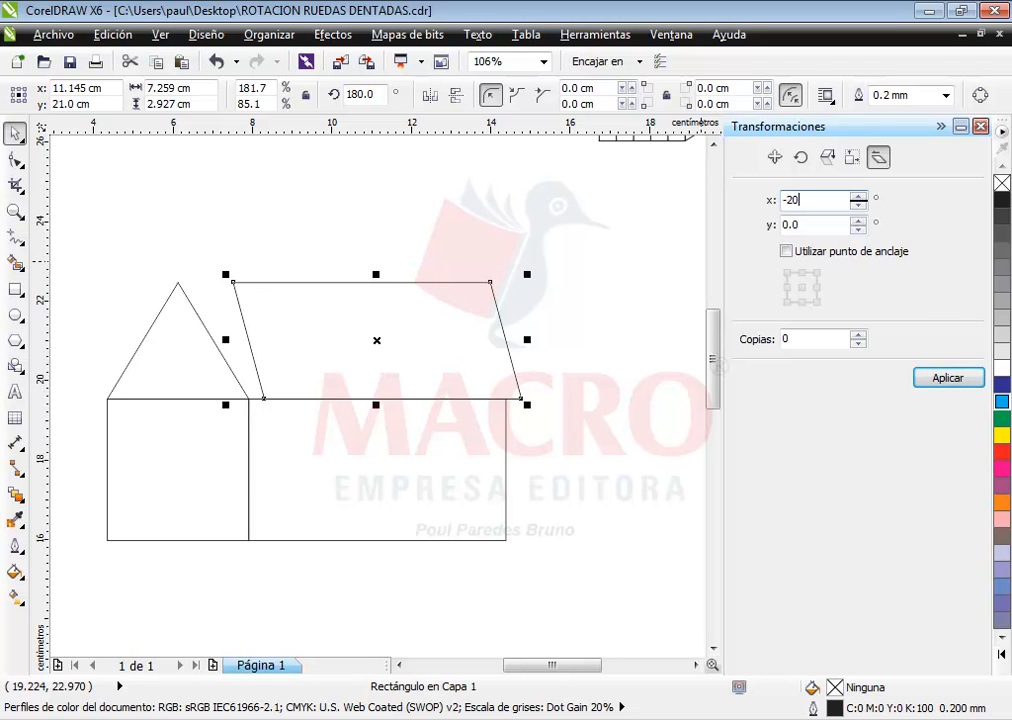
click(950, 378)
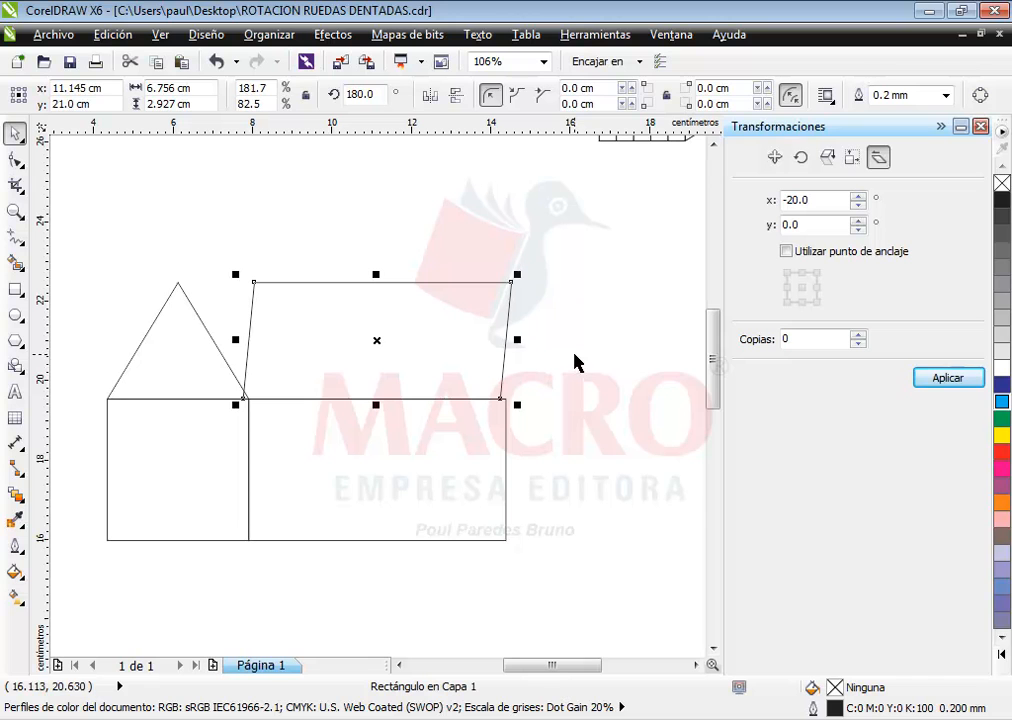
Skew the roof shape by hand so its left side follows the triangle and its base matches the lower rectangle, then clear the selection
click(427, 320)
click(427, 320)
click(370, 314)
drag(380, 274, 296, 272)
drag(340, 405, 343, 407)
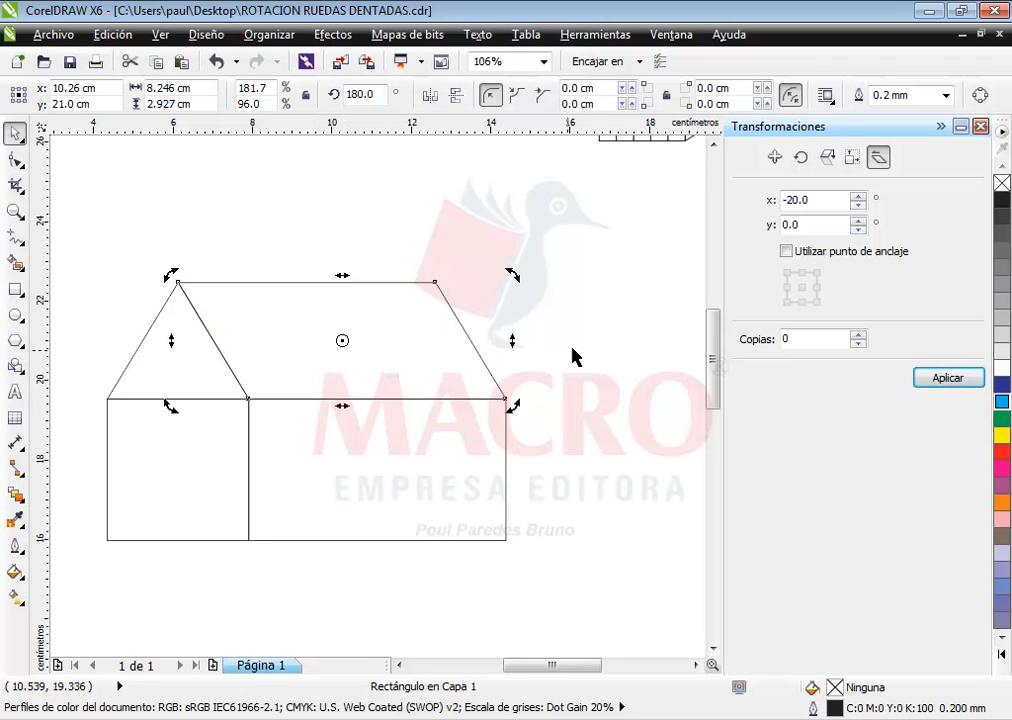
click(592, 352)
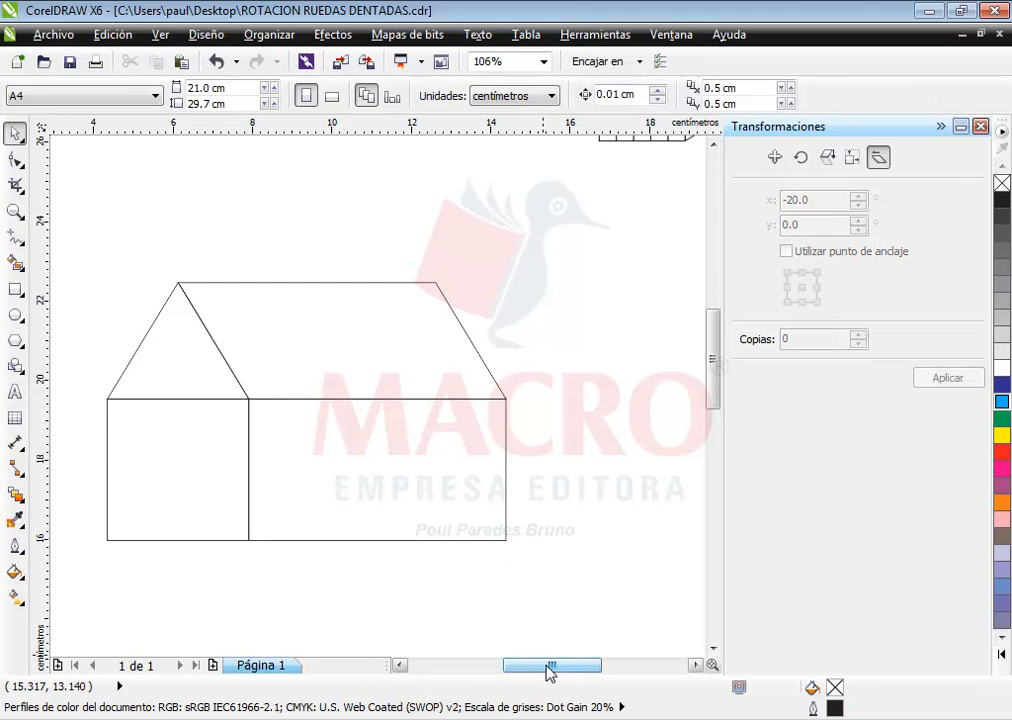
click(361, 340)
click(362, 342)
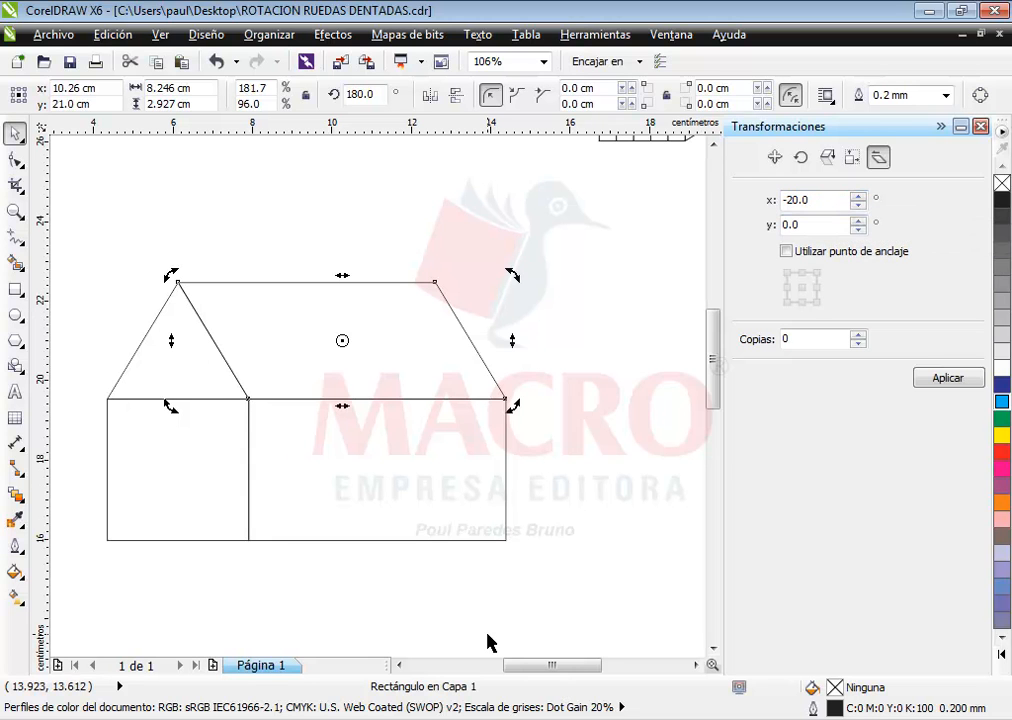
click(445, 625)
Fill the triangle with yellow and the skewed roof with orange
click(160, 331)
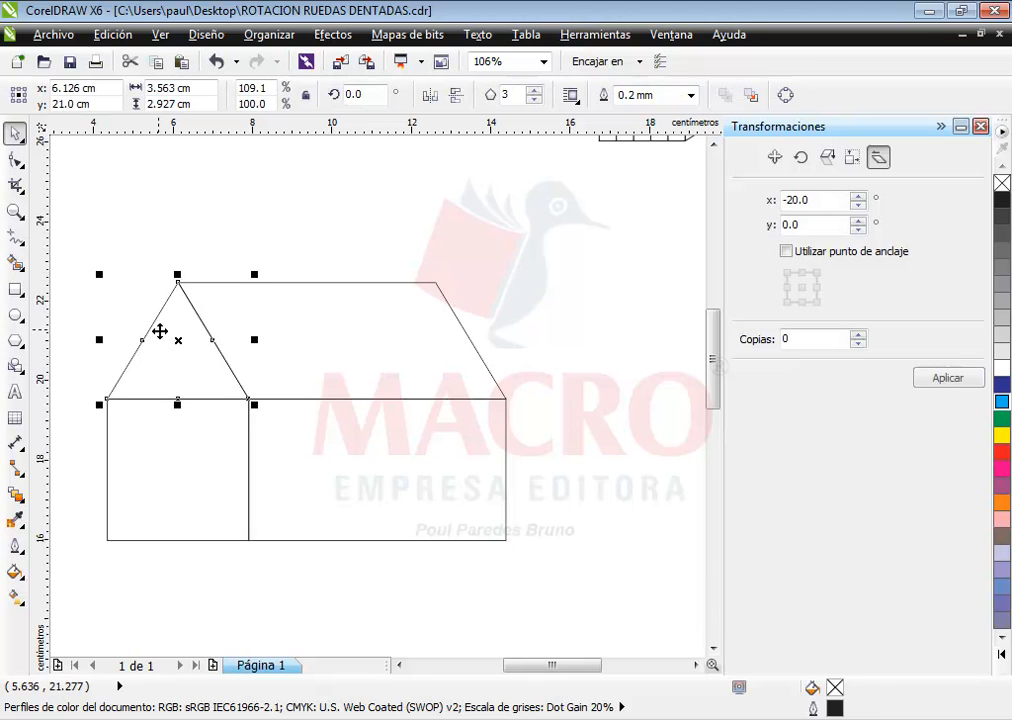
click(1001, 435)
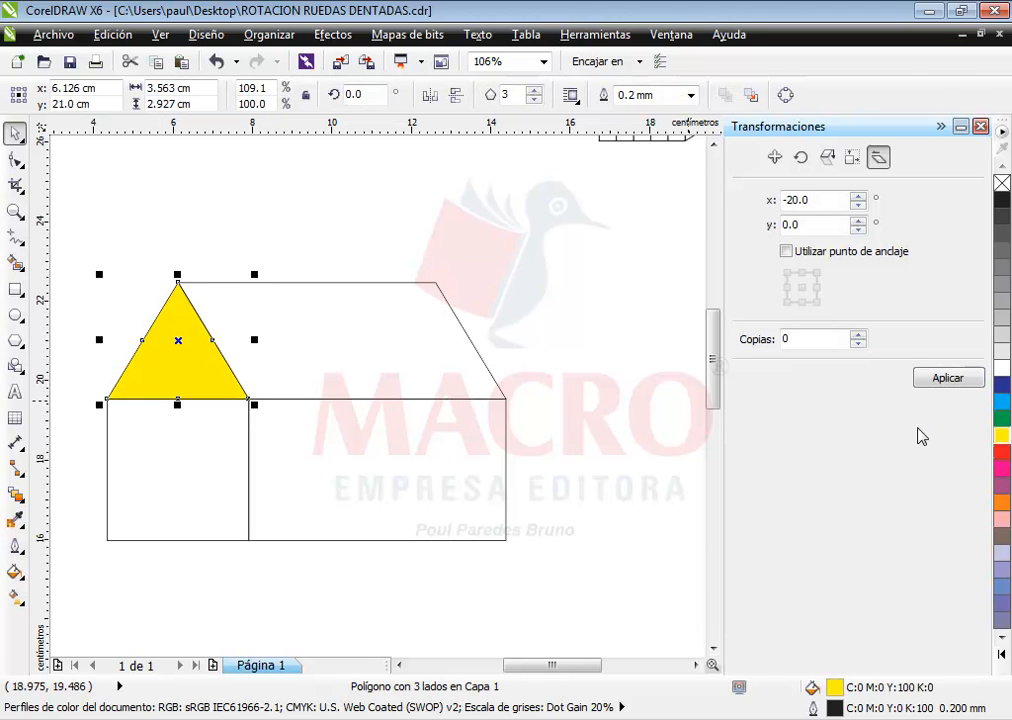
click(372, 357)
click(1001, 502)
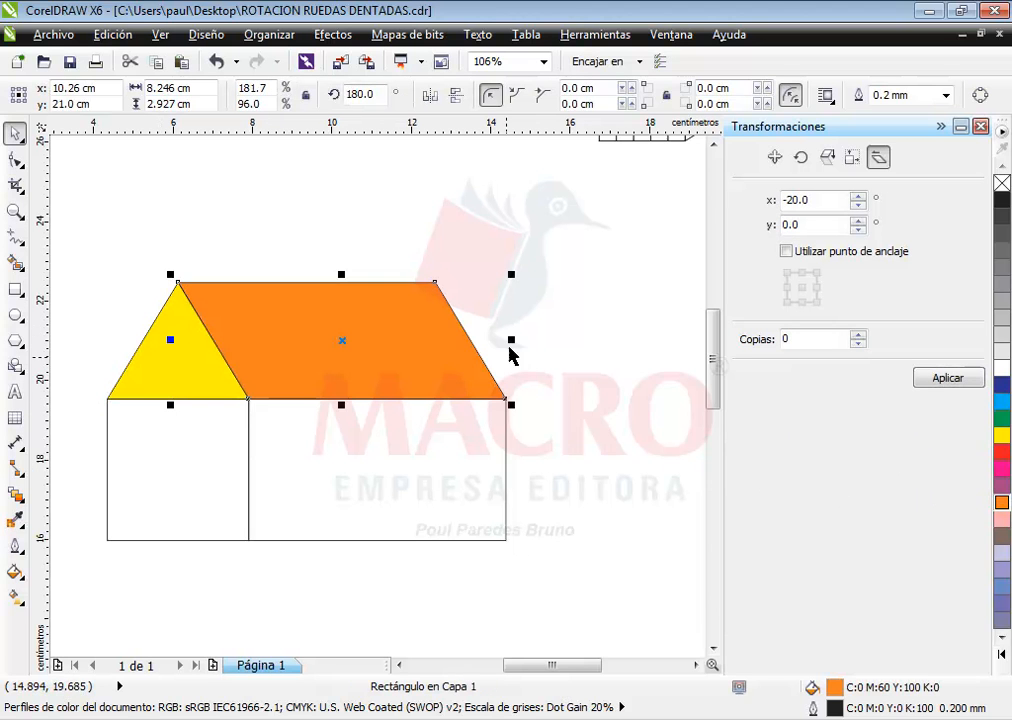
Fill all four house shapes with cyan and clear the selection
drag(590, 221, 62, 576)
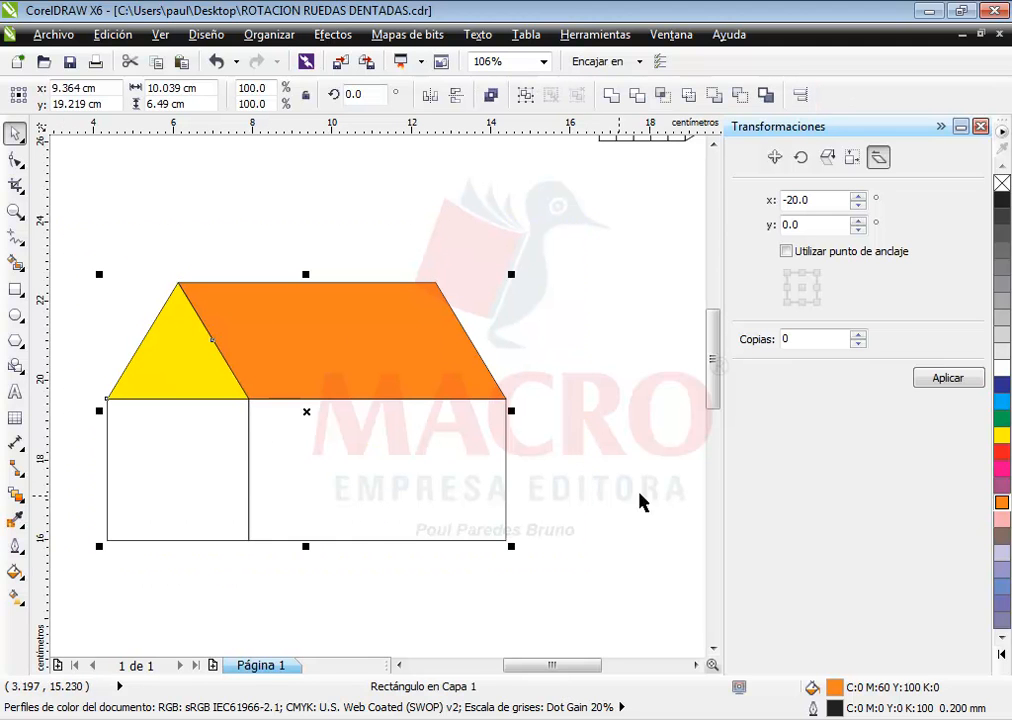
click(1002, 416)
click(1002, 401)
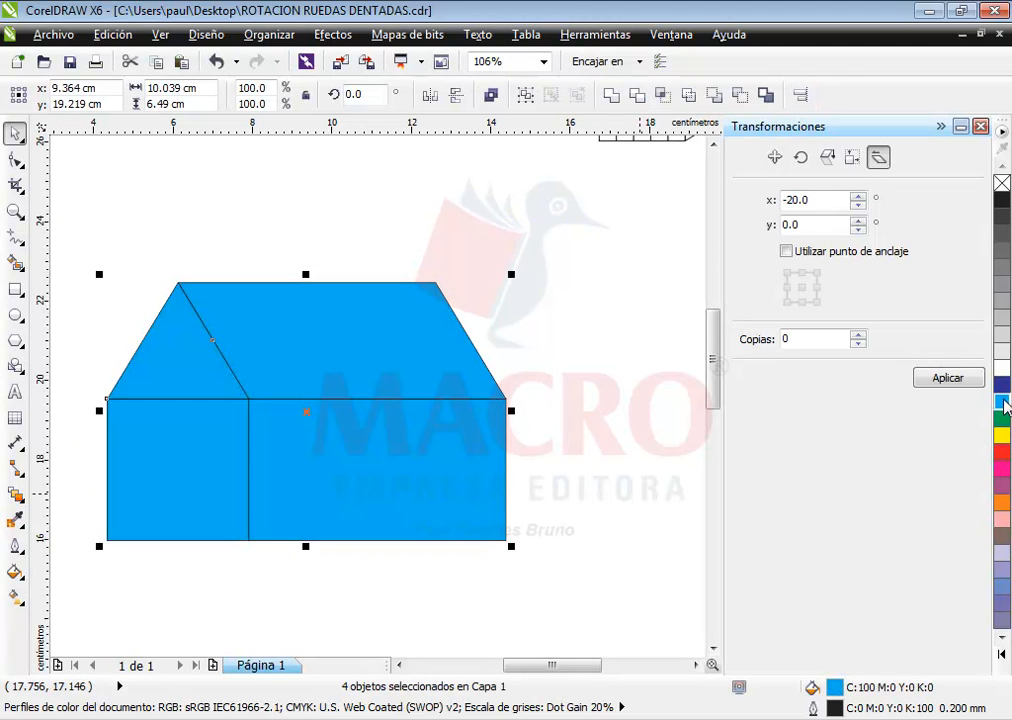
click(565, 398)
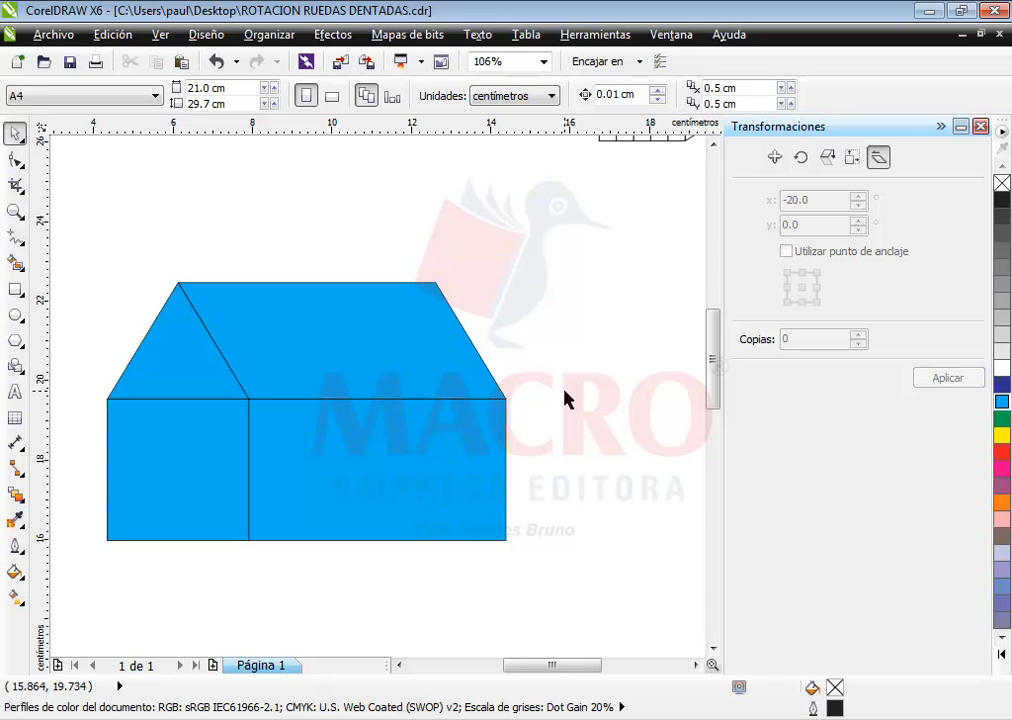